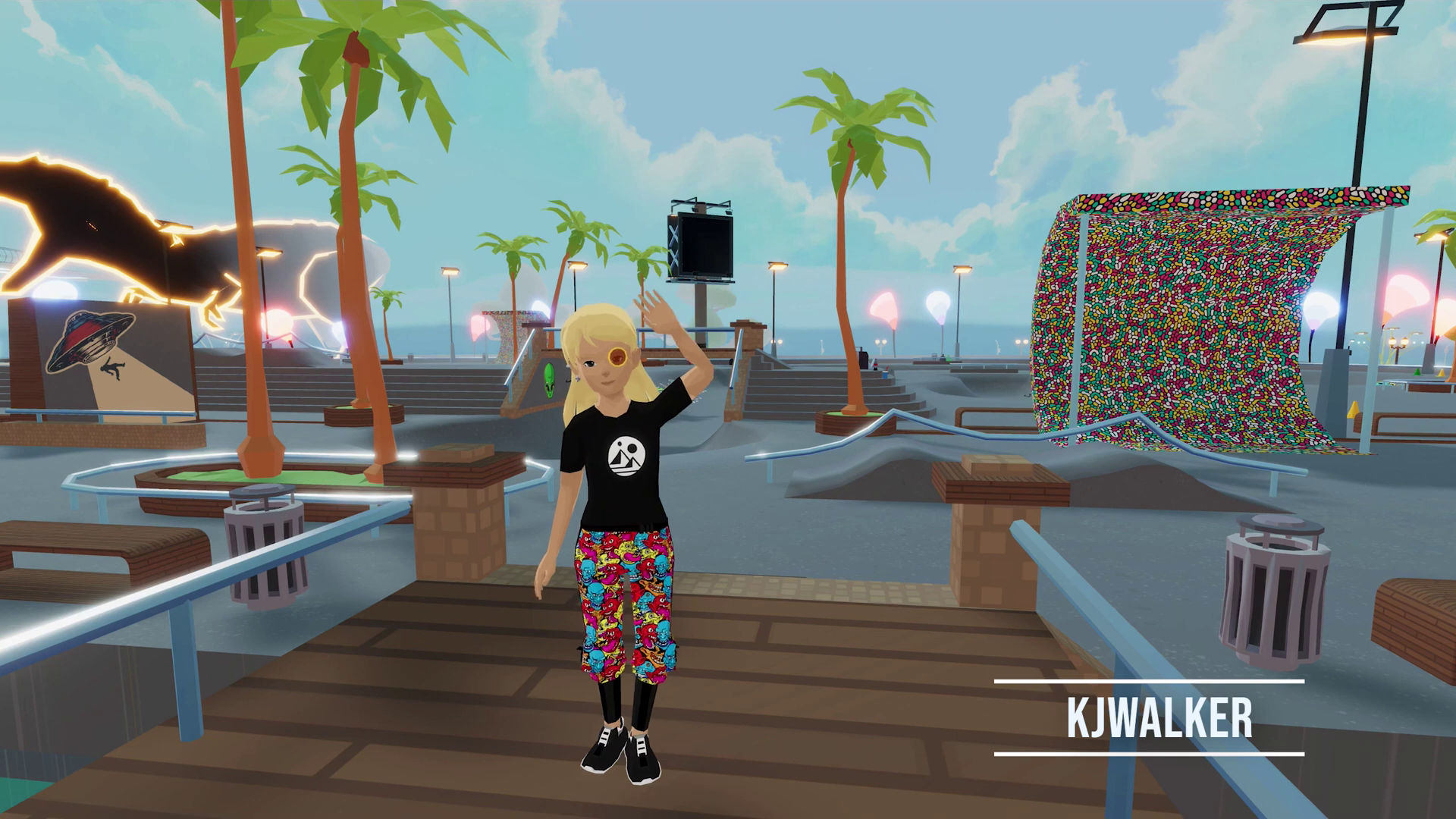
{"action": "key", "text": "w"}
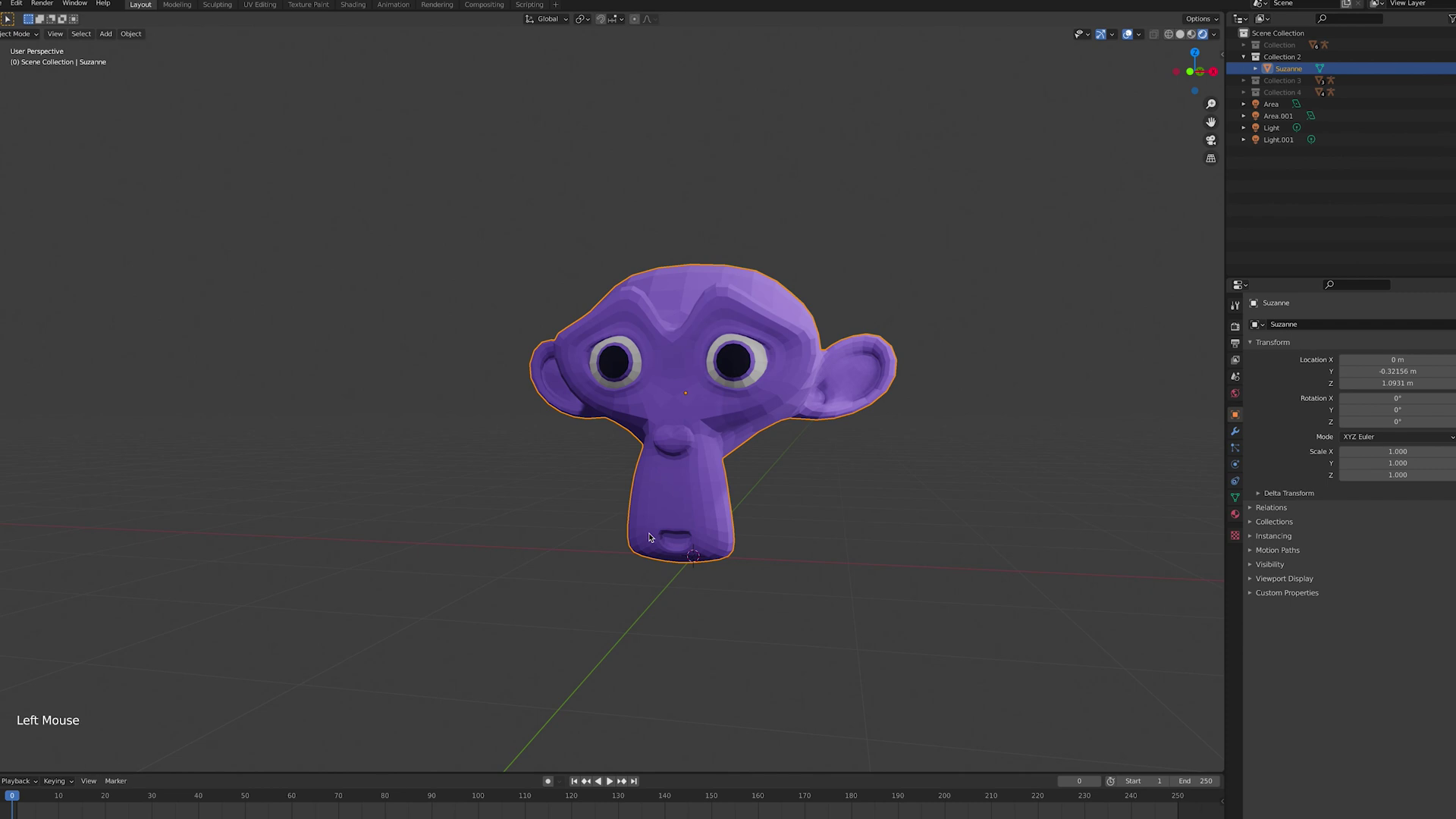
Apply all transforms to the Suzanne monkey head
{"action": "key", "text": "ctrl+a"}
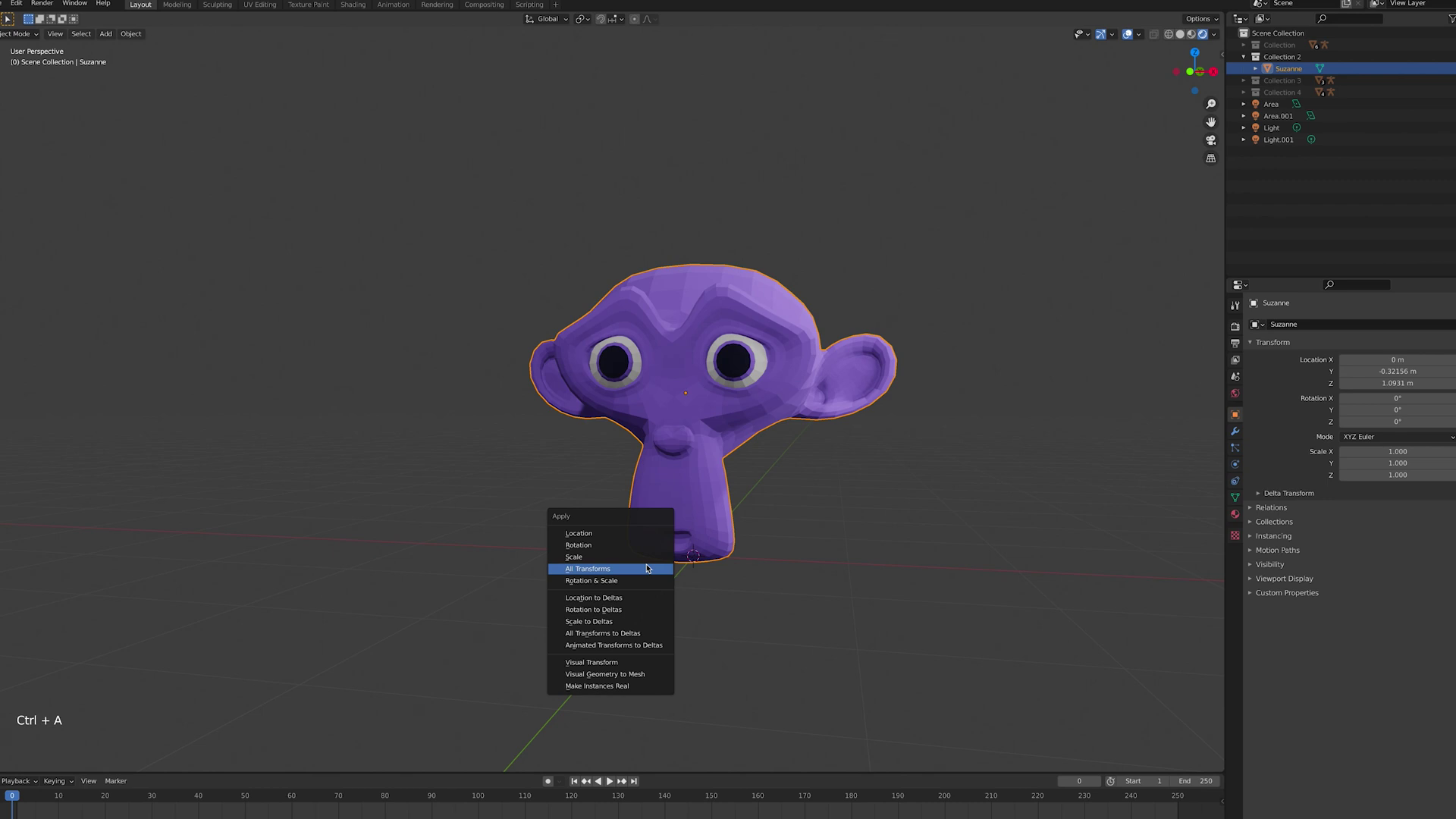
{"action": "left_click", "coordinate": [646, 568]}
{"action": "scroll", "coordinate": [643, 567], "scroll_direction": "down", "scroll_amount": 1}
{"action": "scroll", "coordinate": [645, 566], "scroll_direction": "up", "scroll_amount": 1}
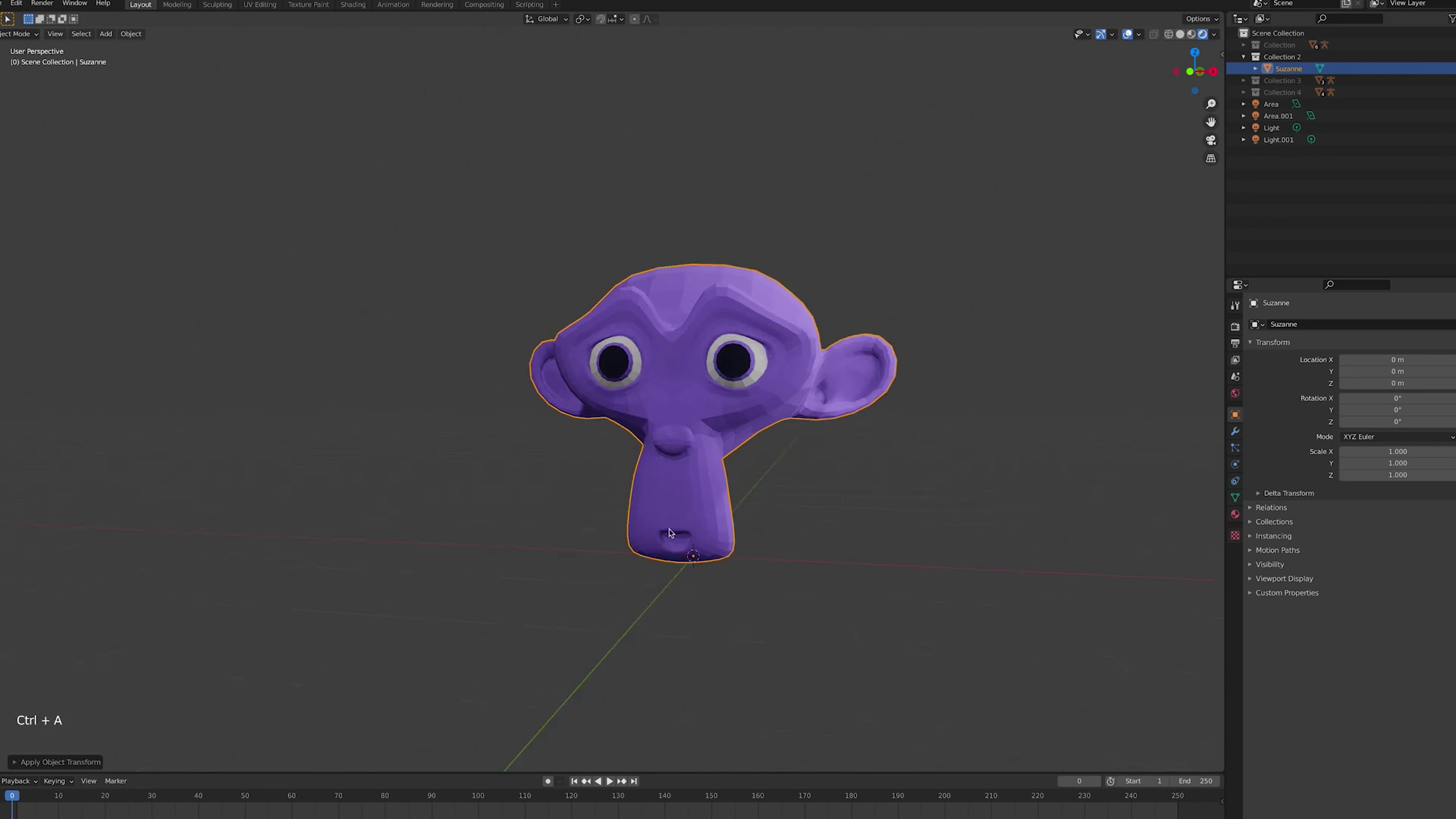
{"action": "mouse_move", "coordinate": [585, 540]}
{"action": "middle_mouse_down"}
{"action": "mouse_move", "coordinate": [572, 543]}
{"action": "mouse_move", "coordinate": [597, 540]}
{"action": "mouse_move", "coordinate": [574, 543]}
{"action": "mouse_move", "coordinate": [596, 558]}
{"action": "middle_mouse_up"}
{"action": "scroll", "coordinate": [584, 549], "scroll_direction": "down", "scroll_amount": 1}
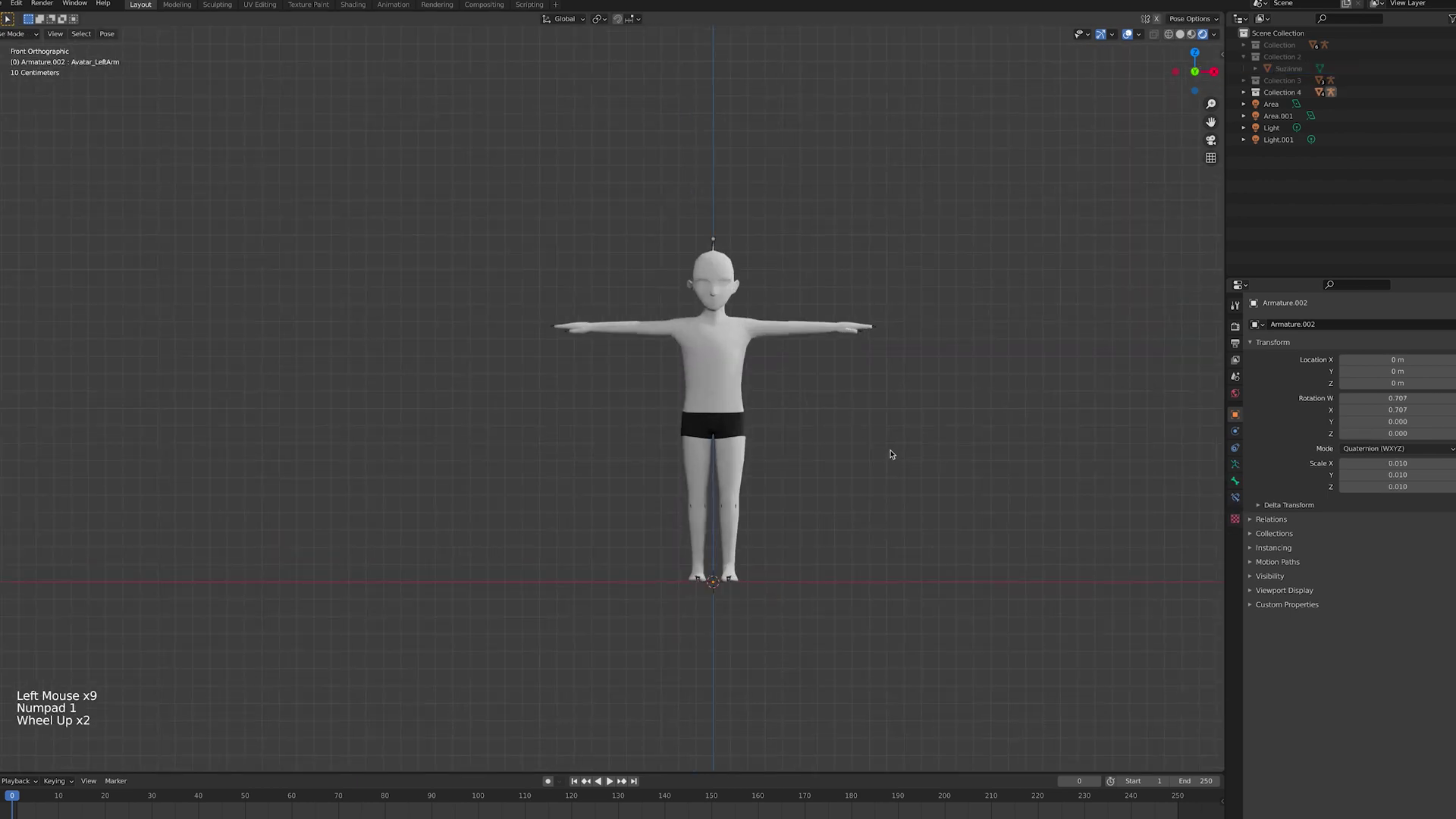
In the front view, rotate the avatar's left arm up above the head and lower the right arm beside the body
{"action": "key", "text": "r"}
{"action": "left_click", "coordinate": [633, 344]}
{"action": "left_click", "coordinate": [633, 343]}
{"action": "key", "text": "r"}
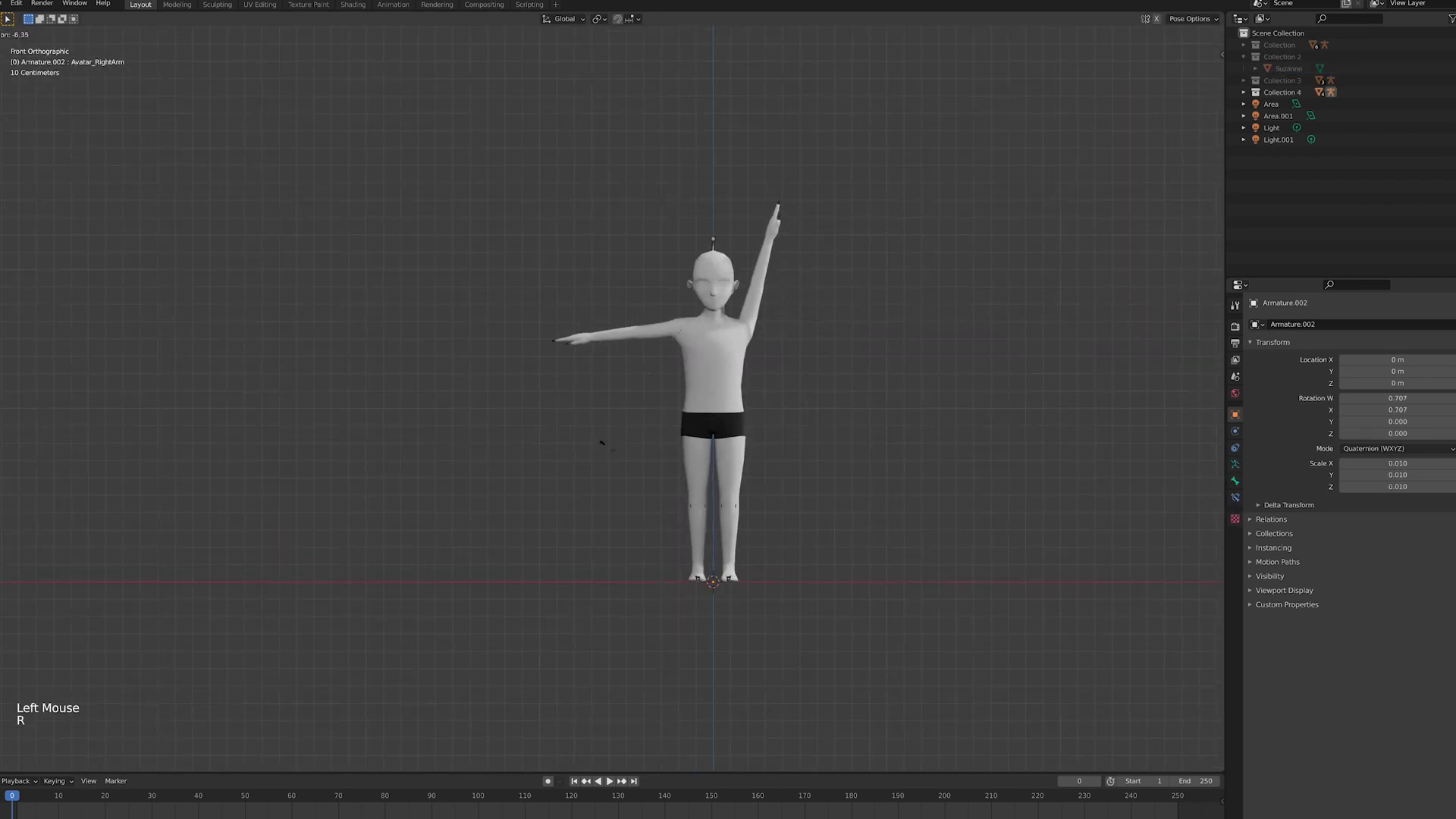
{"action": "left_click", "coordinate": [772, 438]}
Swing the avatar's left upper leg out sideways, then tilt the neck sideways and backward
{"action": "left_click", "coordinate": [724, 485]}
{"action": "key", "text": "r"}
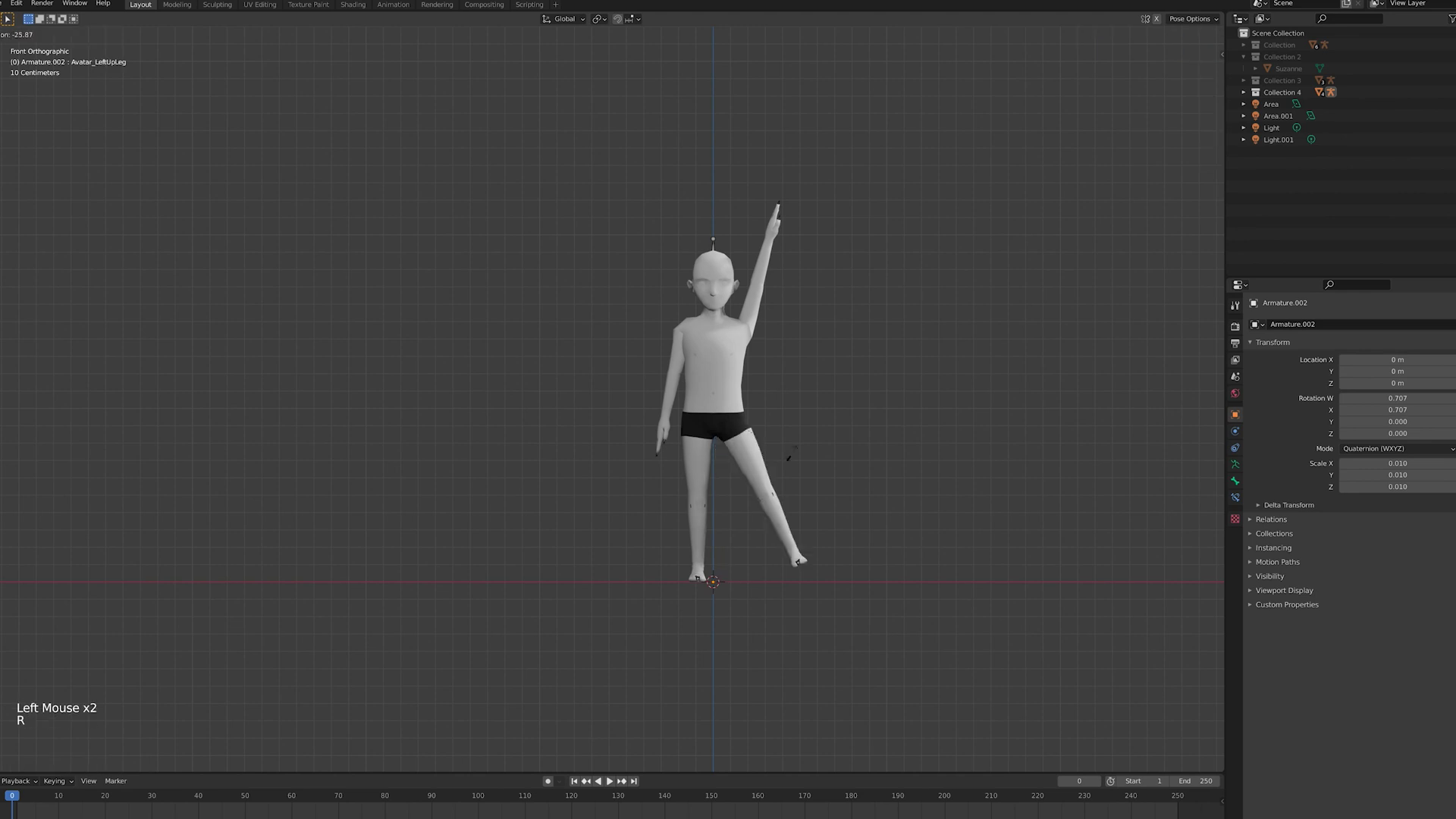
{"action": "left_click", "coordinate": [732, 313]}
{"action": "key", "text": "r"}
{"action": "left_click", "coordinate": [762, 304]}
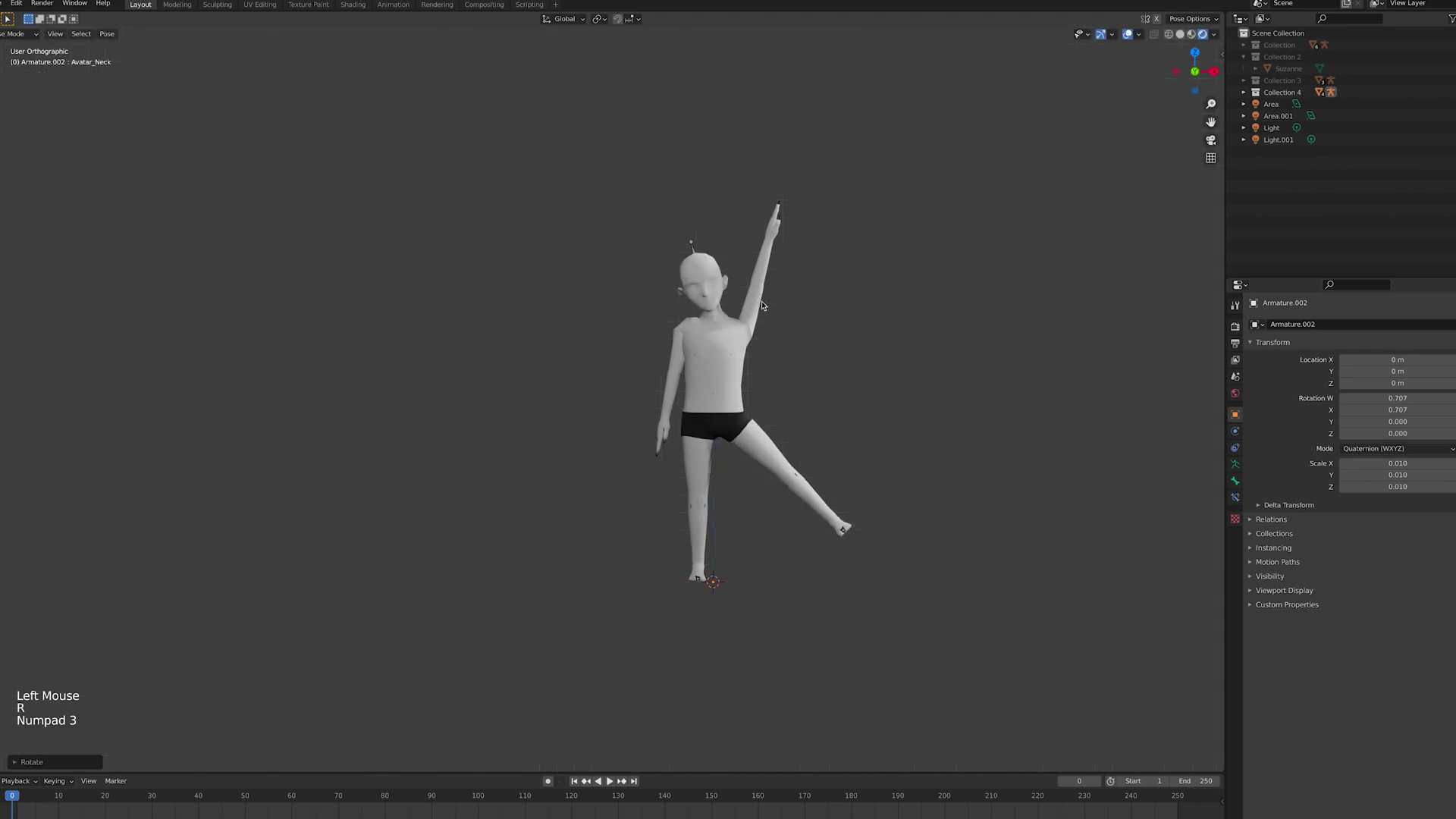
{"action": "key", "text": "r"}
{"action": "left_click", "coordinate": [744, 359]}
In the right side view, rotate the avatar's left forearm and bend the left lower leg backward
{"action": "left_click", "coordinate": [598, 273]}
{"action": "key", "text": "r"}
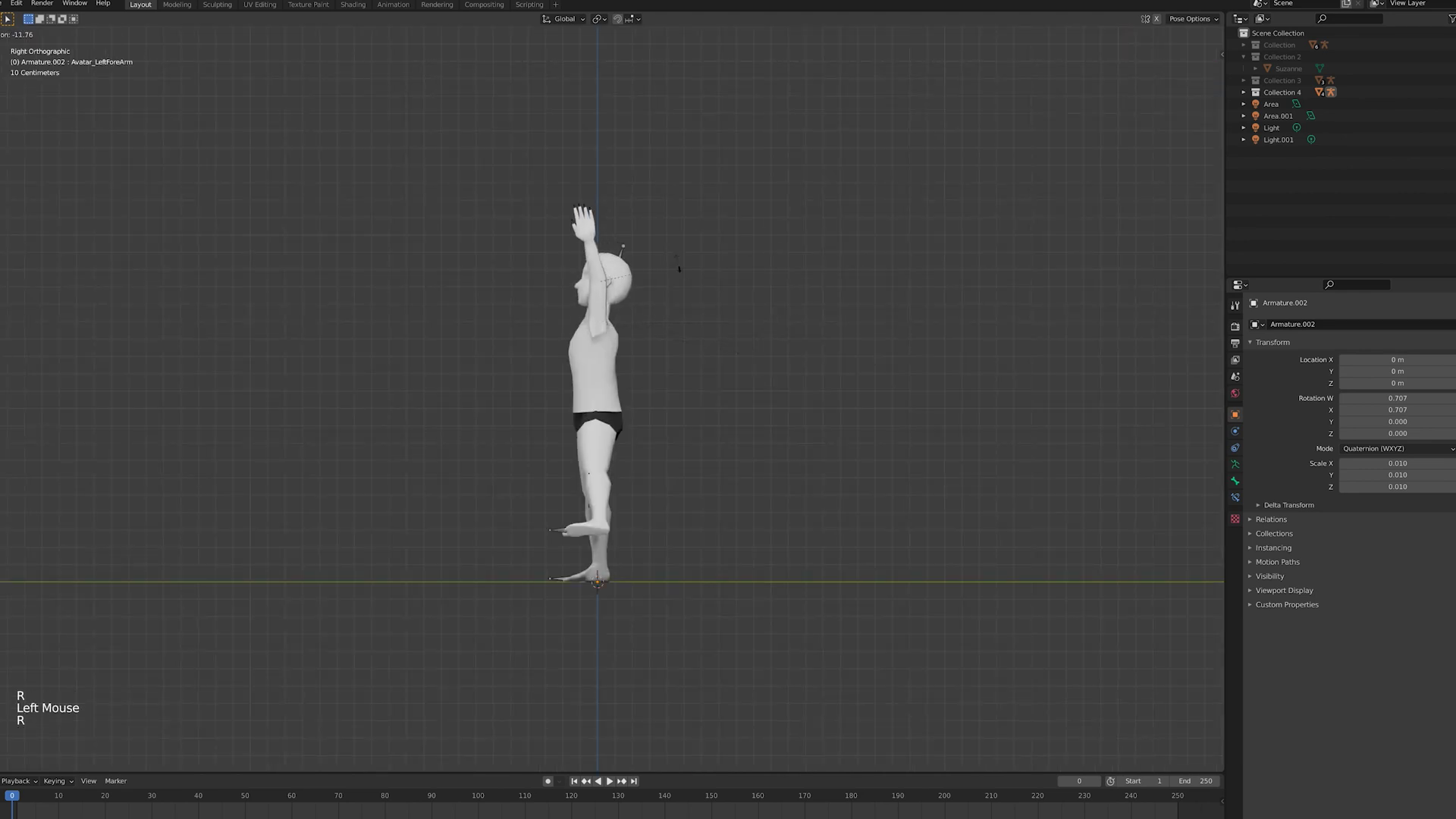
{"action": "left_click", "coordinate": [679, 268]}
{"action": "left_click", "coordinate": [612, 507]}
{"action": "key", "text": "r"}
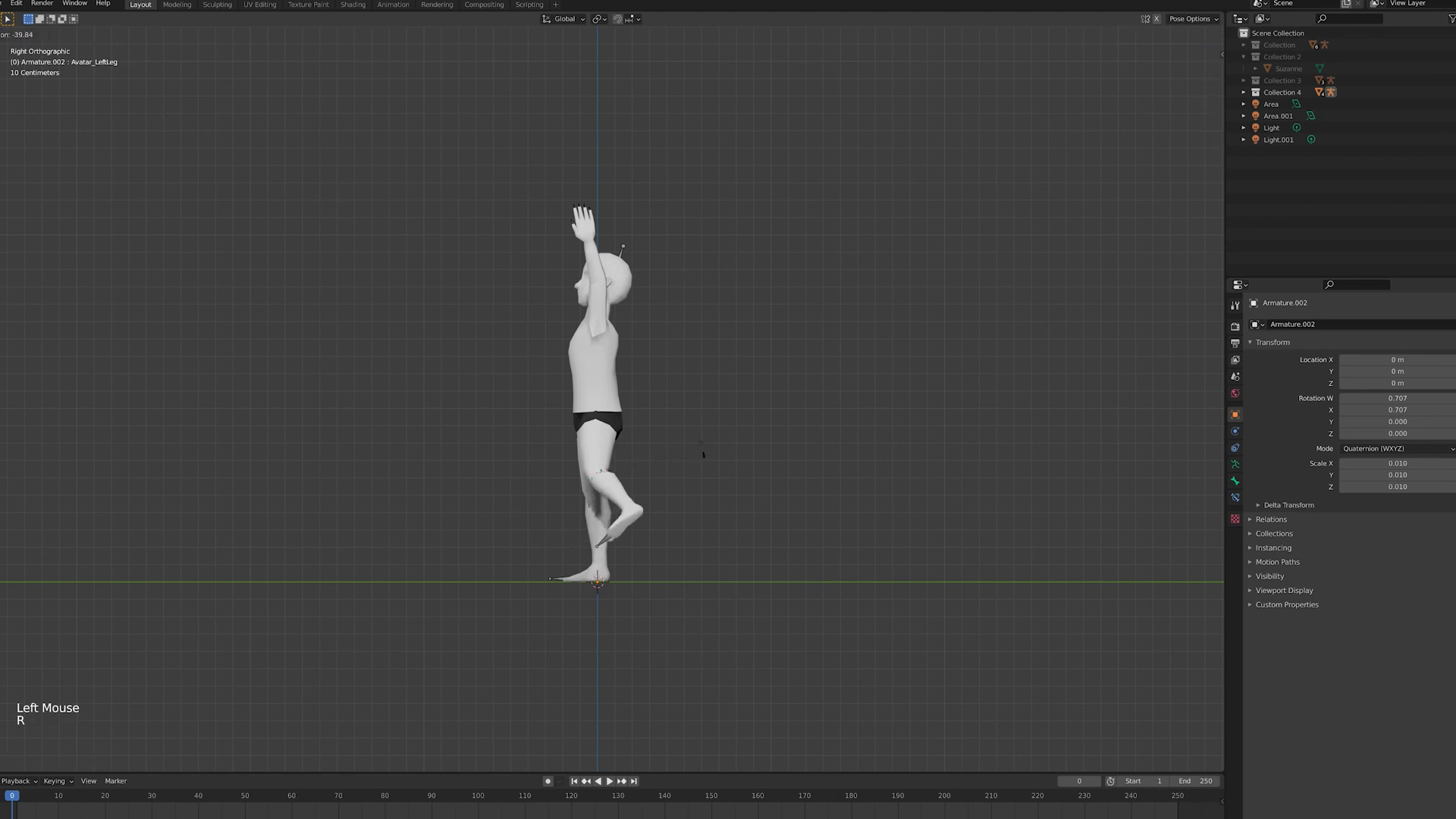
{"action": "left_click", "coordinate": [569, 395]}
Rotate the avatar's spine bone so the upper body leans backward in the side view
{"action": "left_click", "coordinate": [569, 396]}
{"action": "key", "text": "r"}
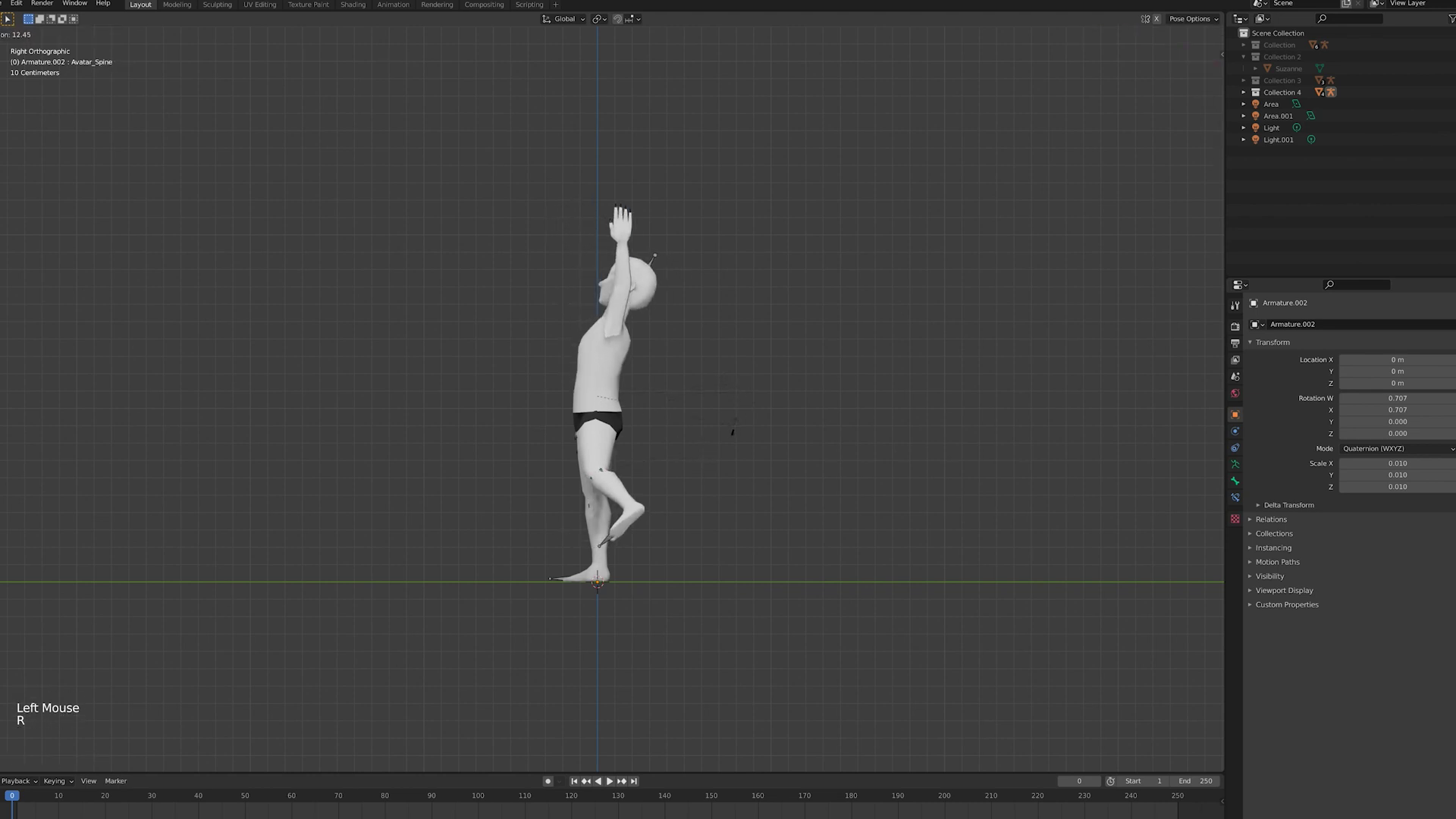
{"action": "left_click", "coordinate": [721, 437]}
Rotate the avatar's right arm in the right side view and return to the front view
{"action": "key", "text": "KP_1"}
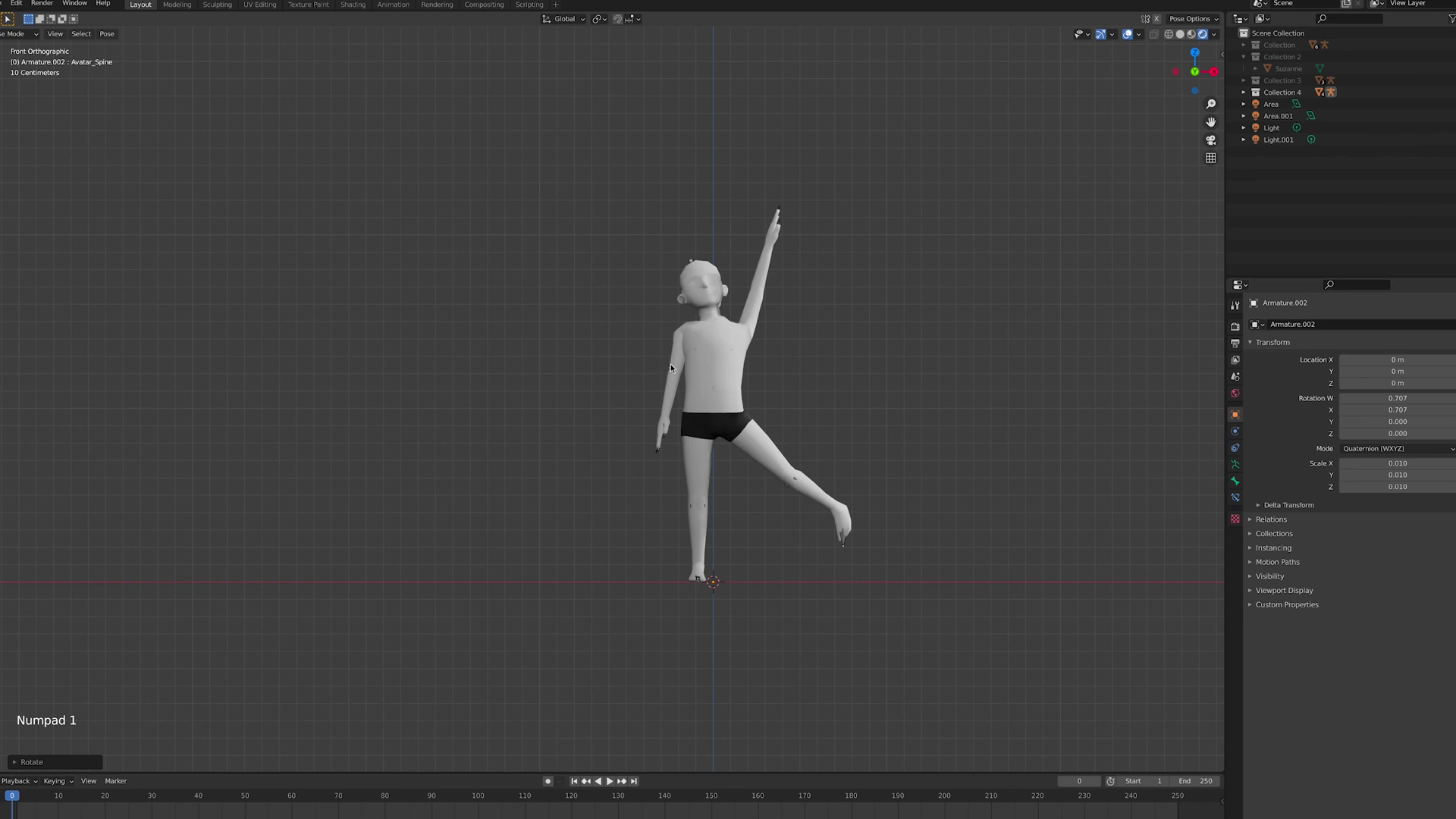
{"action": "key", "text": "KP_3"}
{"action": "key", "text": "r"}
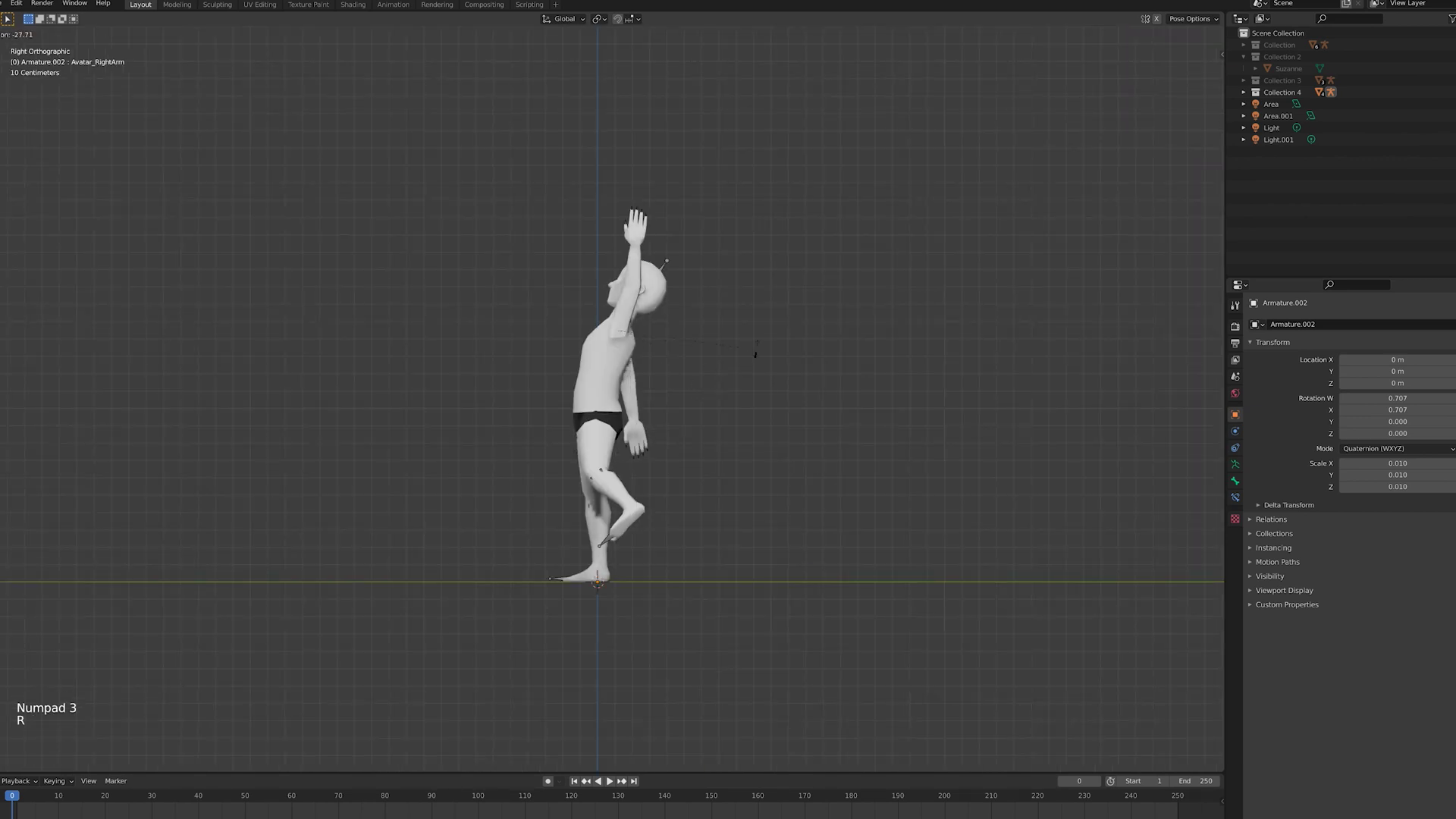
{"action": "left_click", "coordinate": [780, 315]}
{"action": "key", "text": "KP_1"}
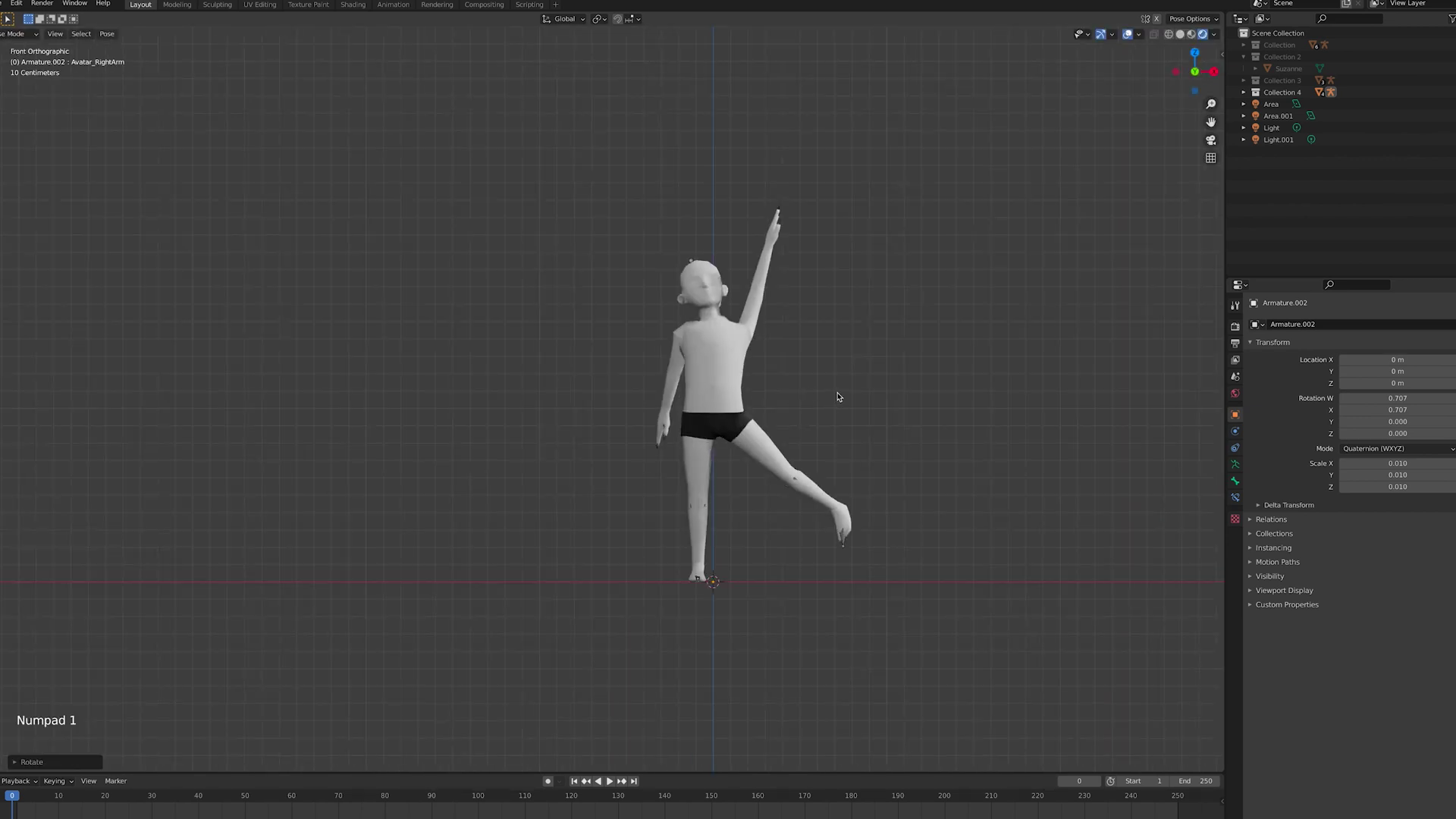
{"action": "left_click", "coordinate": [930, 323]}
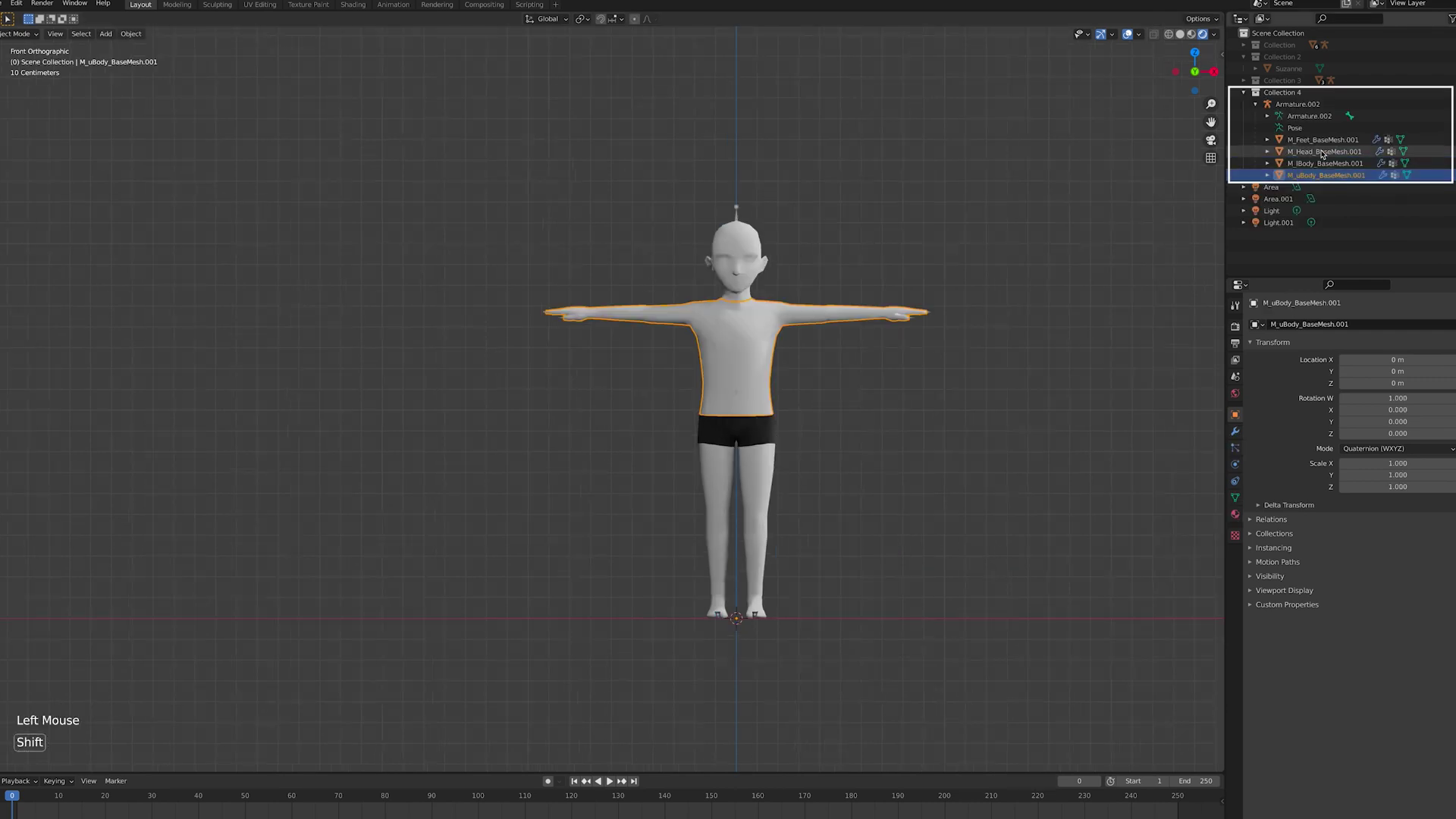
{"action": "left_click", "coordinate": [930, 323], "text": "shift"}
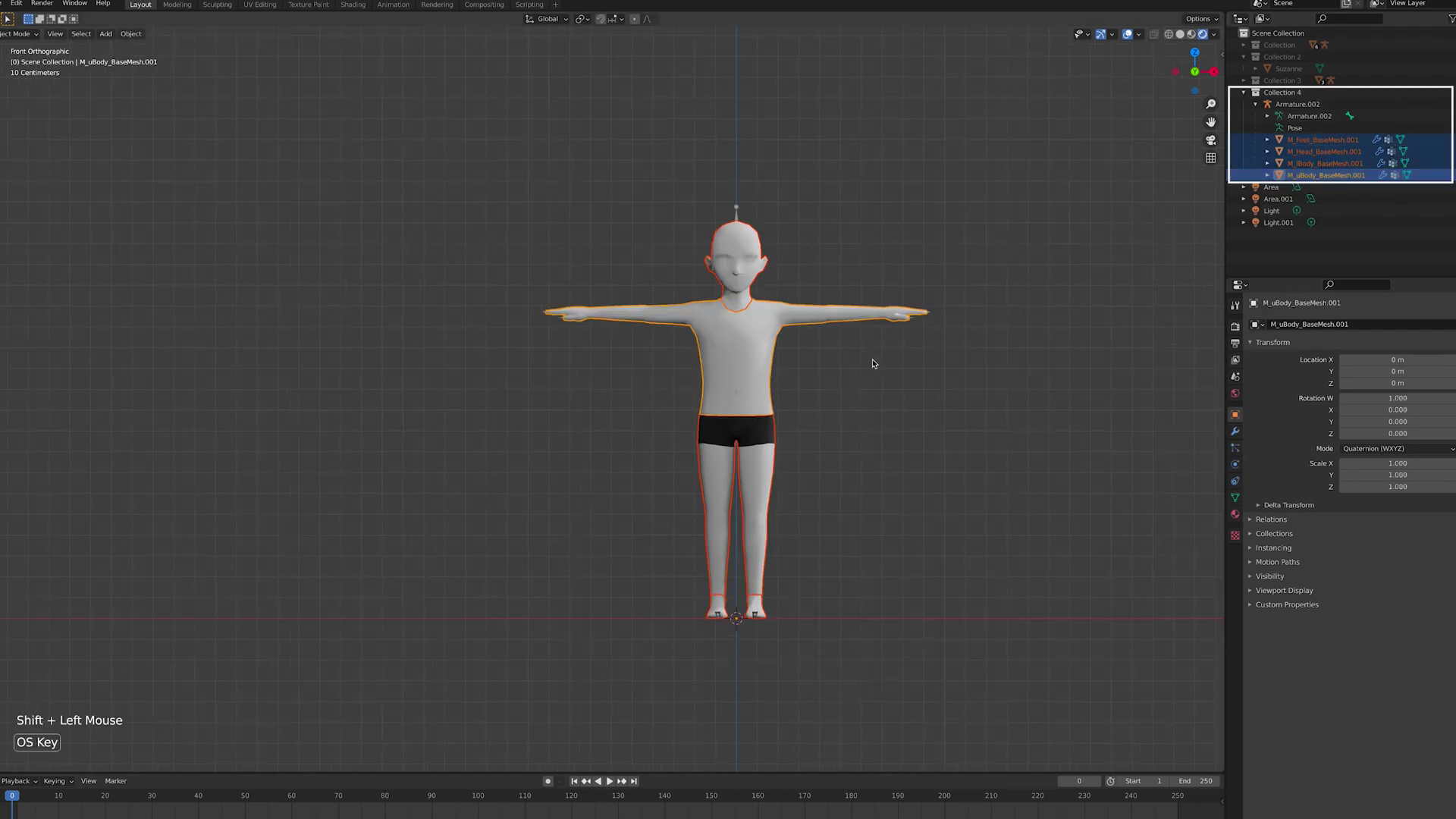
Join the avatar's selected base meshes into one object and switch Armature.002 to Pose Mode
{"action": "key", "text": "super+j"}
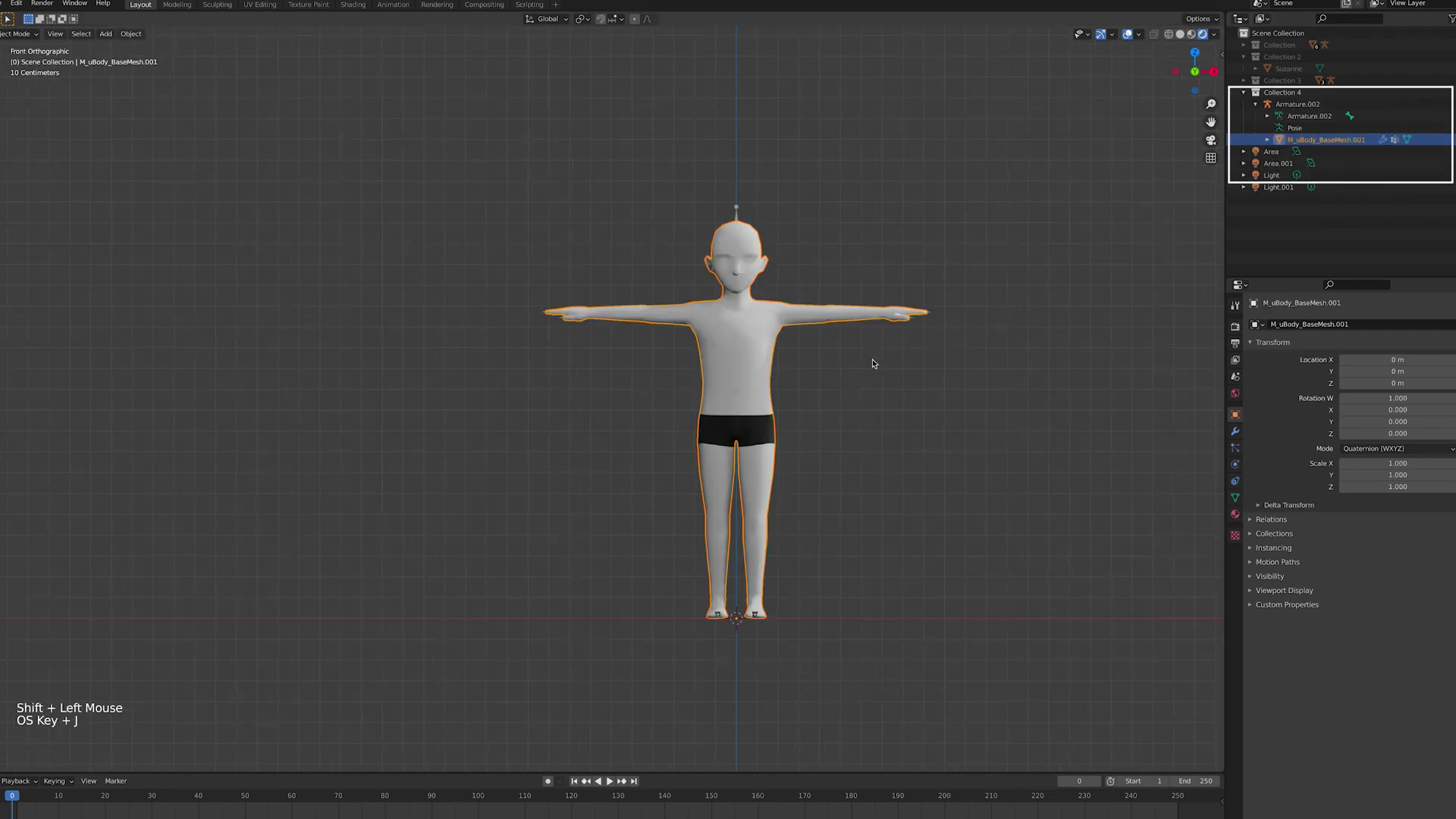
{"action": "left_click", "coordinate": [722, 208]}
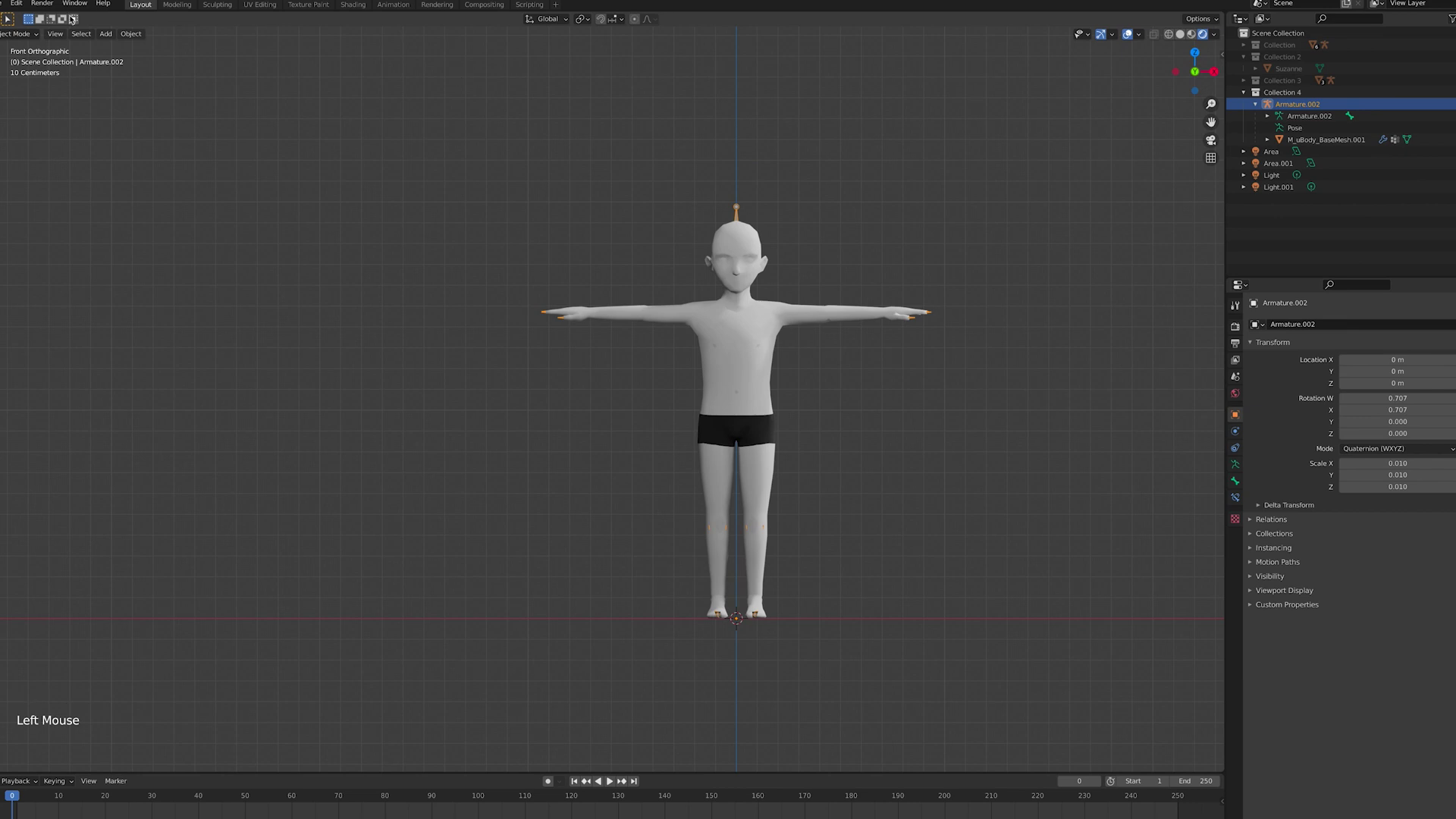
{"action": "left_click", "coordinate": [15, 75]}
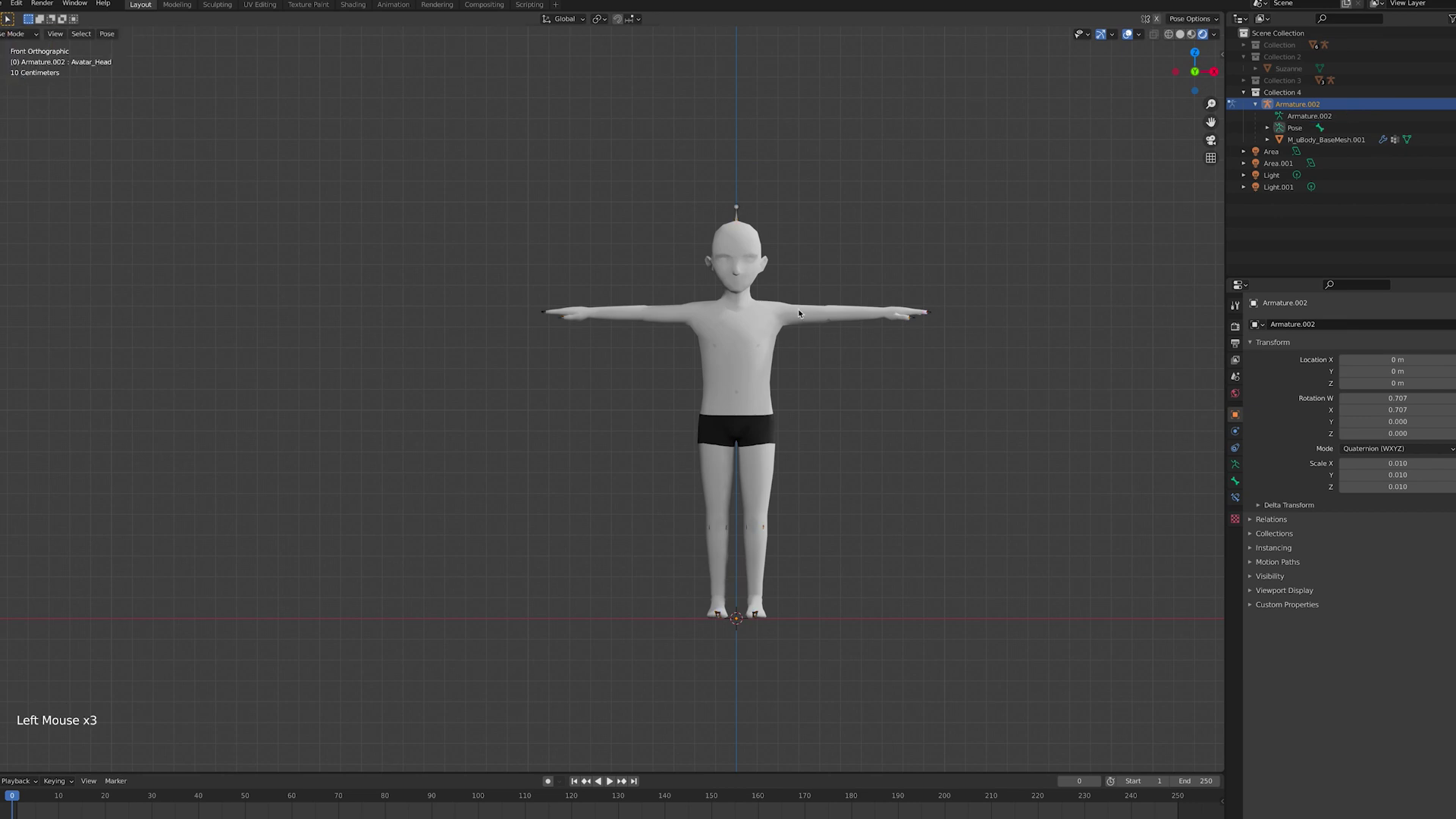
Pose the avatar with the left arm lowered, the right arm raised overhead and the head turned slightly sideways
{"action": "key", "text": "r"}
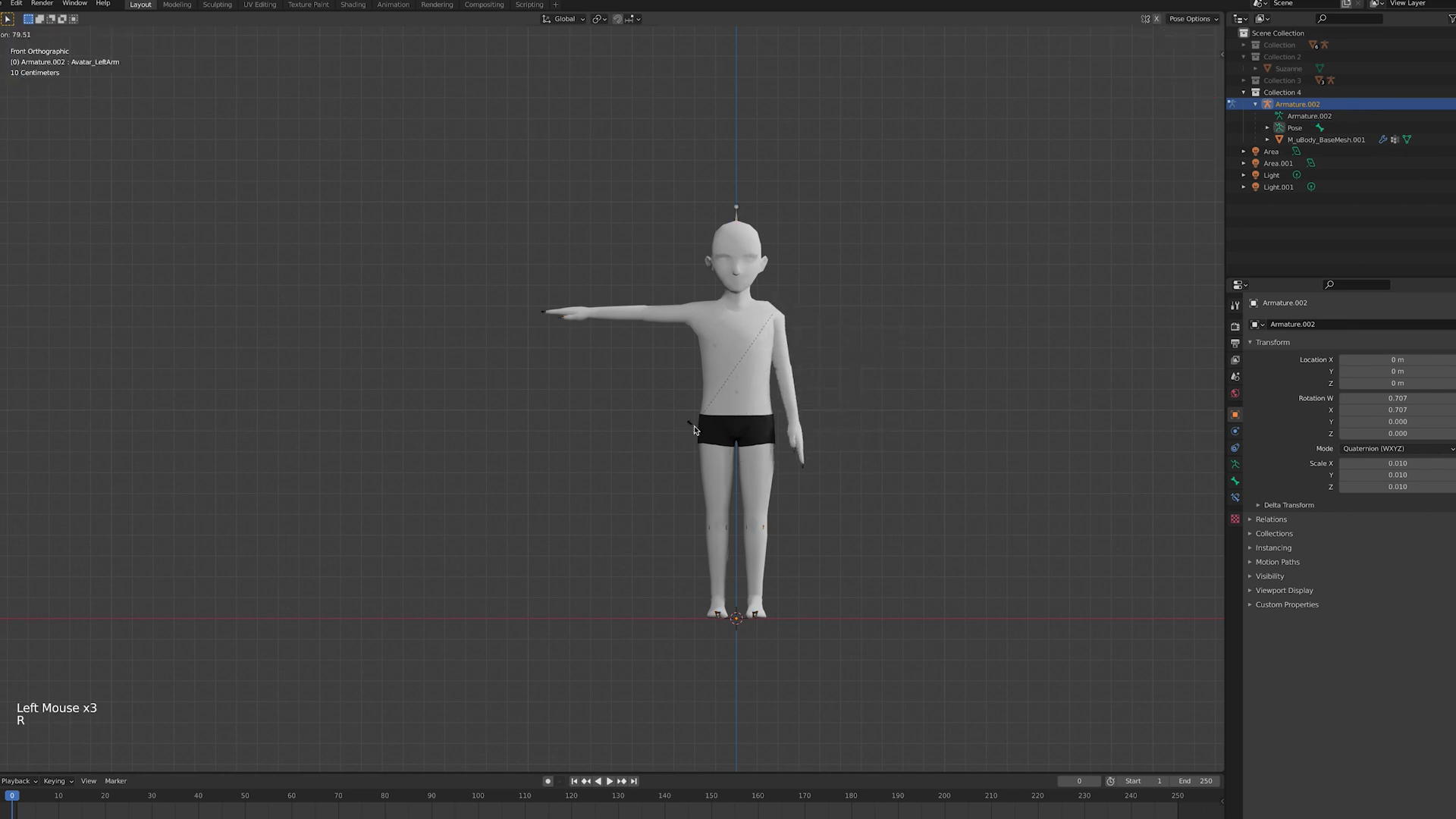
{"action": "left_click", "coordinate": [648, 326]}
{"action": "key", "text": "r"}
{"action": "left_click", "coordinate": [773, 77]}
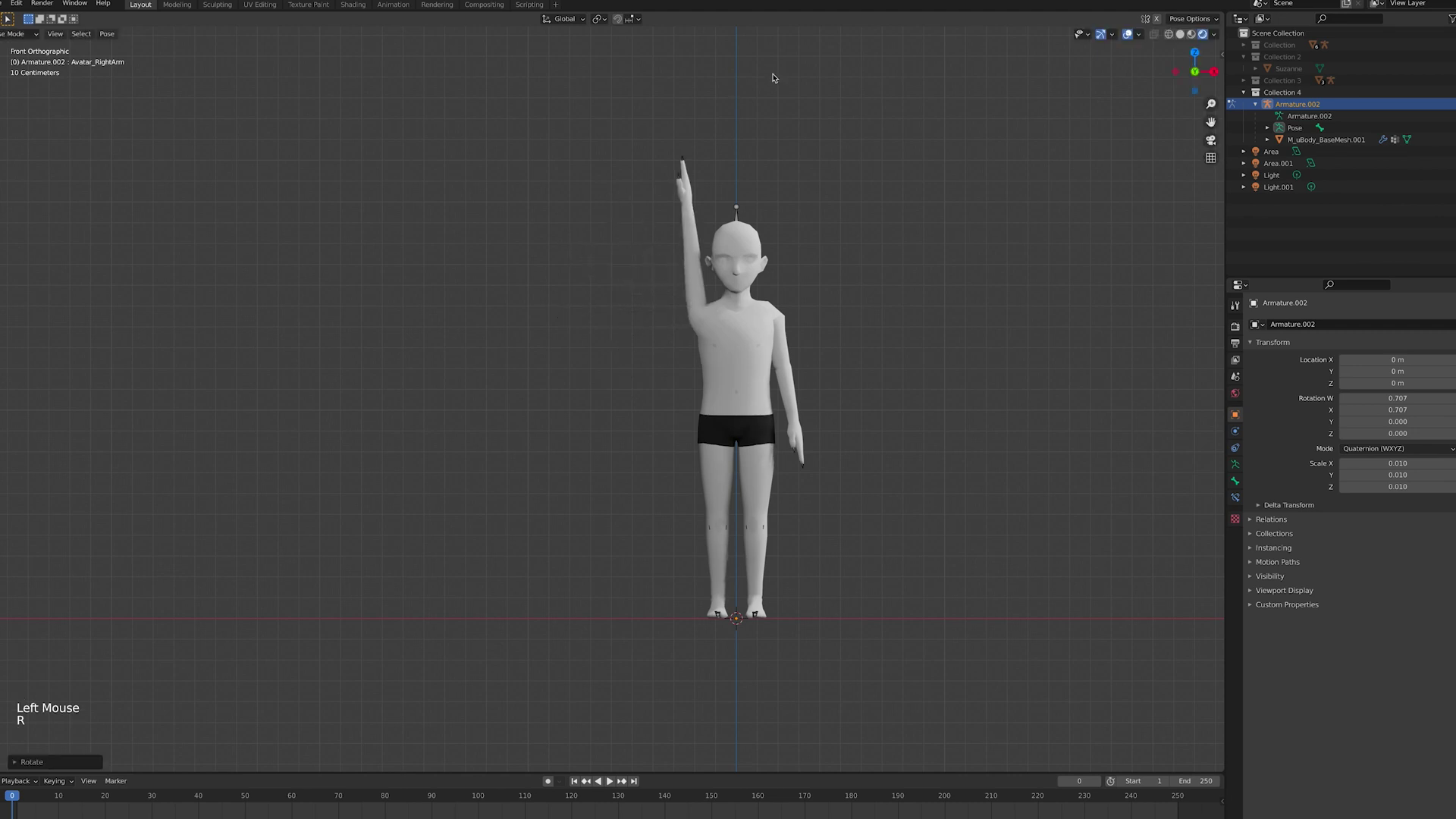
{"action": "key", "text": "r"}
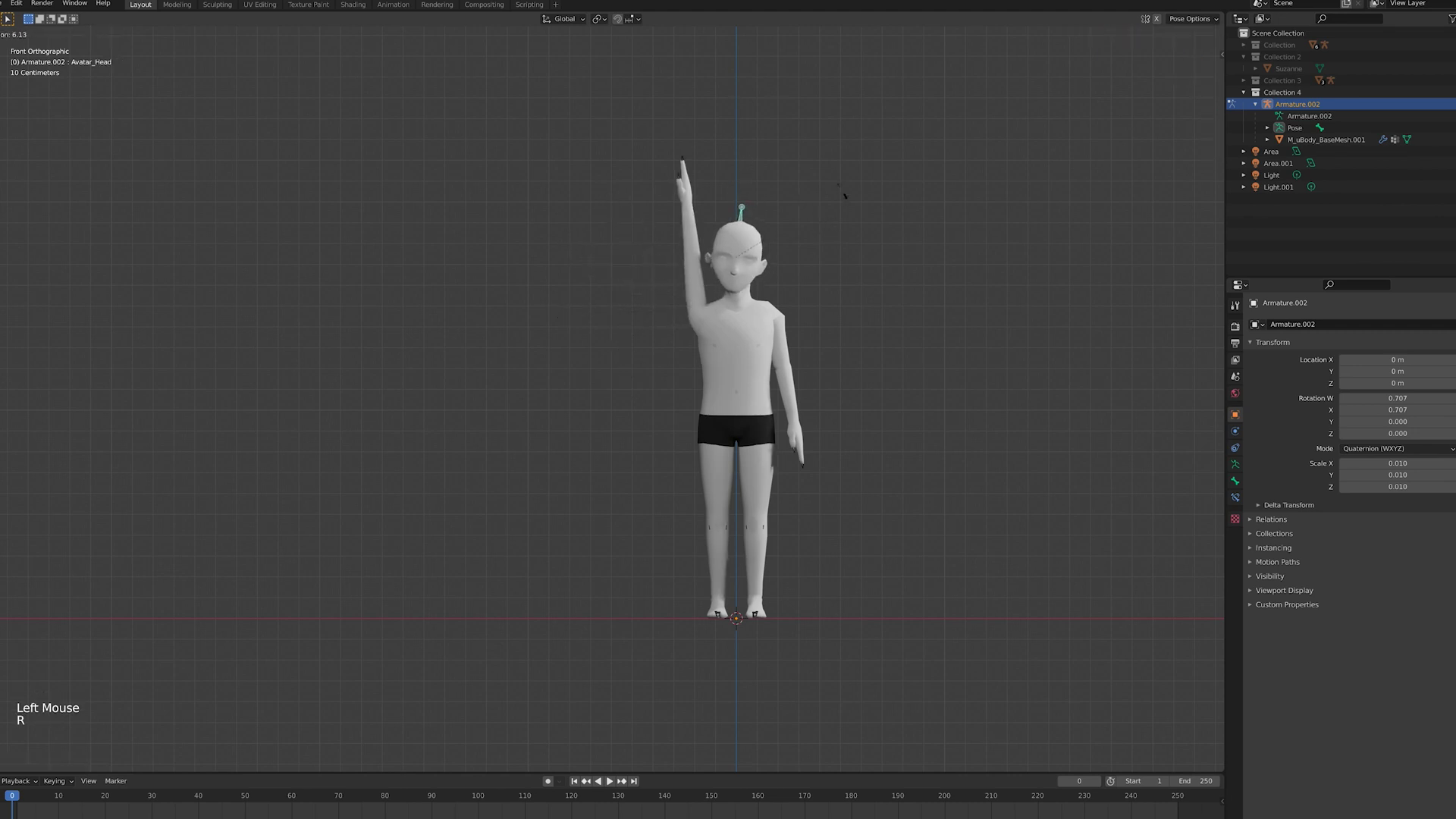
{"action": "left_click", "coordinate": [841, 197]}
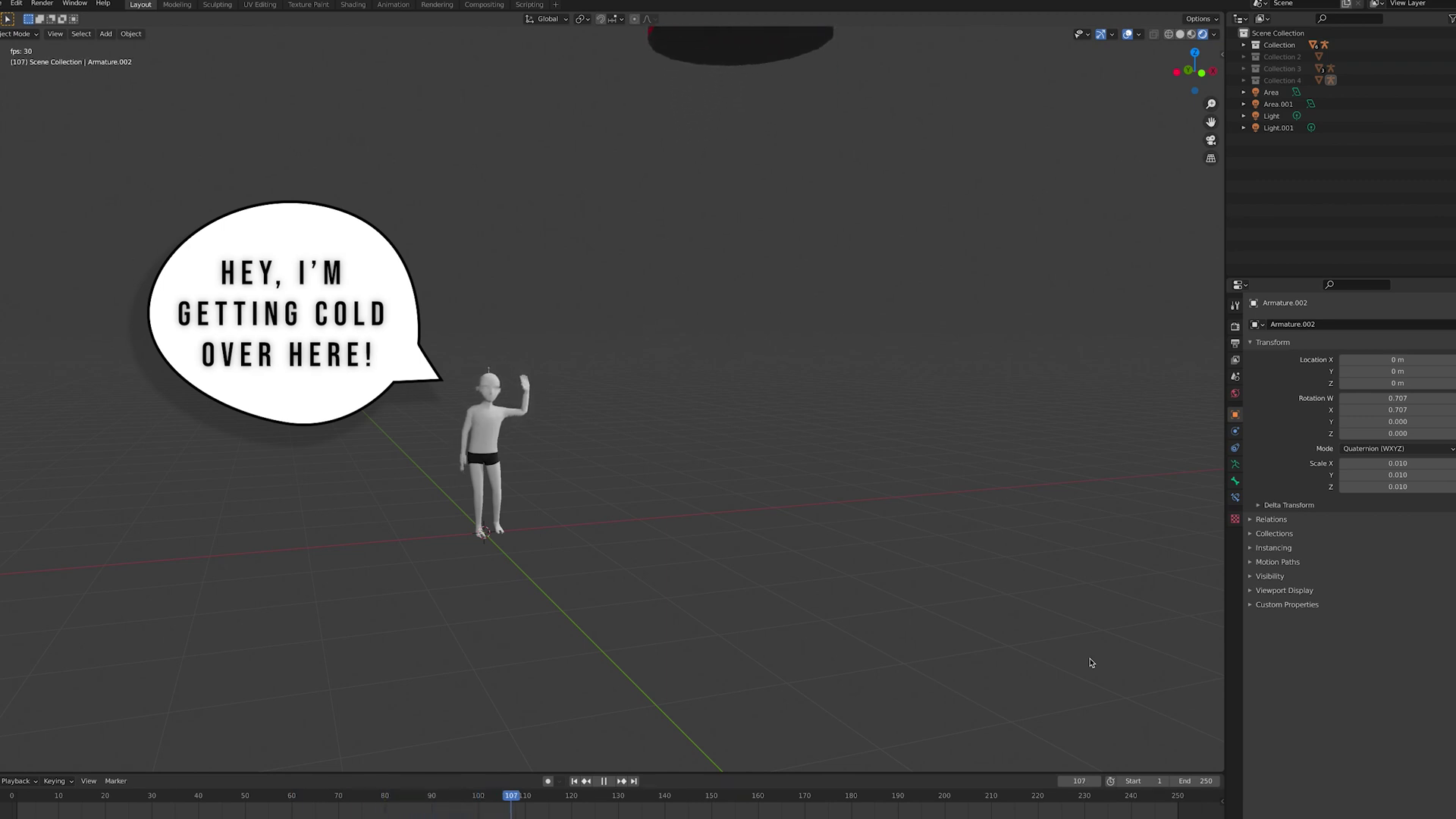
{"action": "key", "text": "space"}
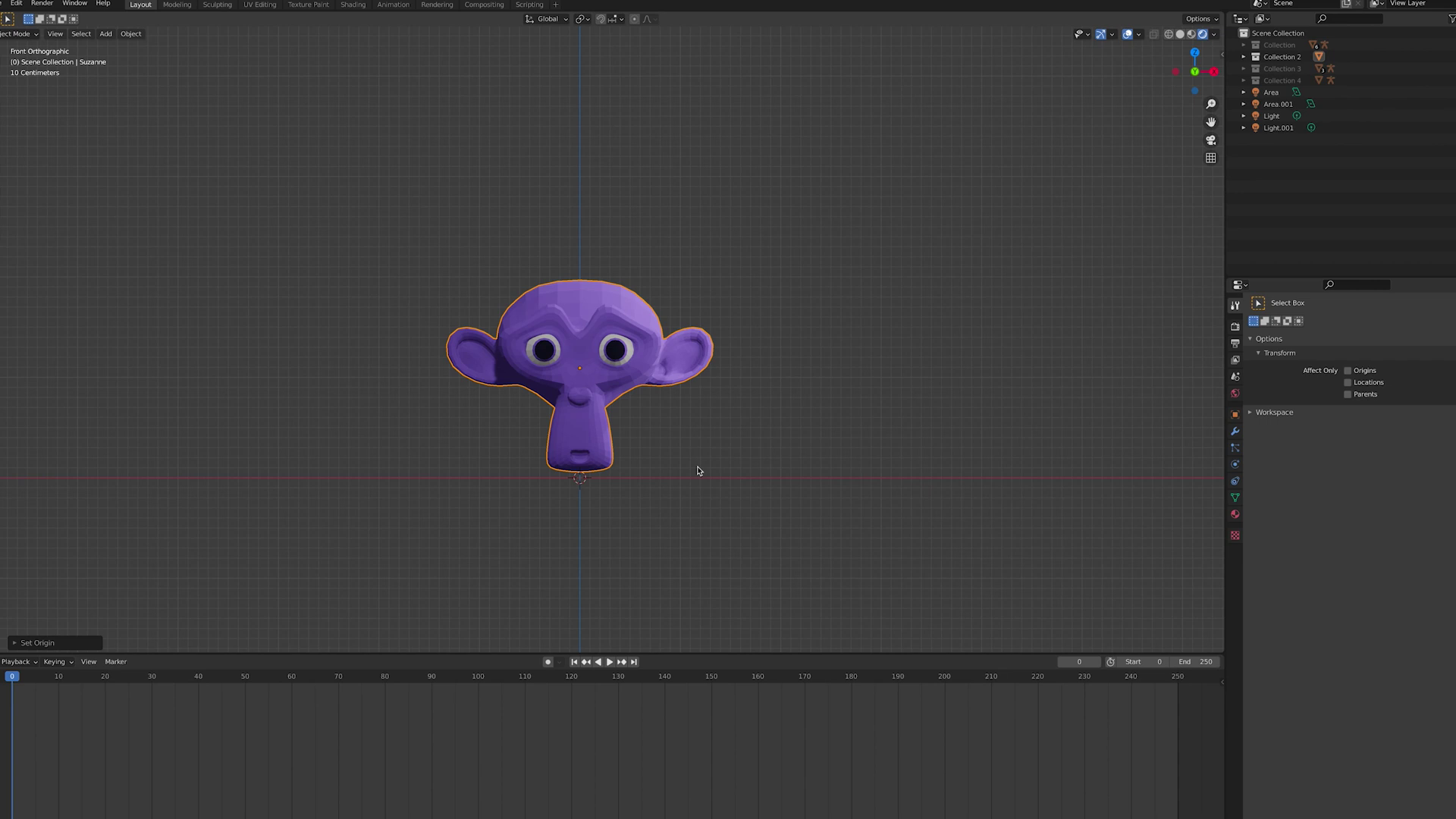
Apply all transforms to Suzanne and insert a keyframe for it at frame 0
{"action": "key", "text": "ctrl+a"}
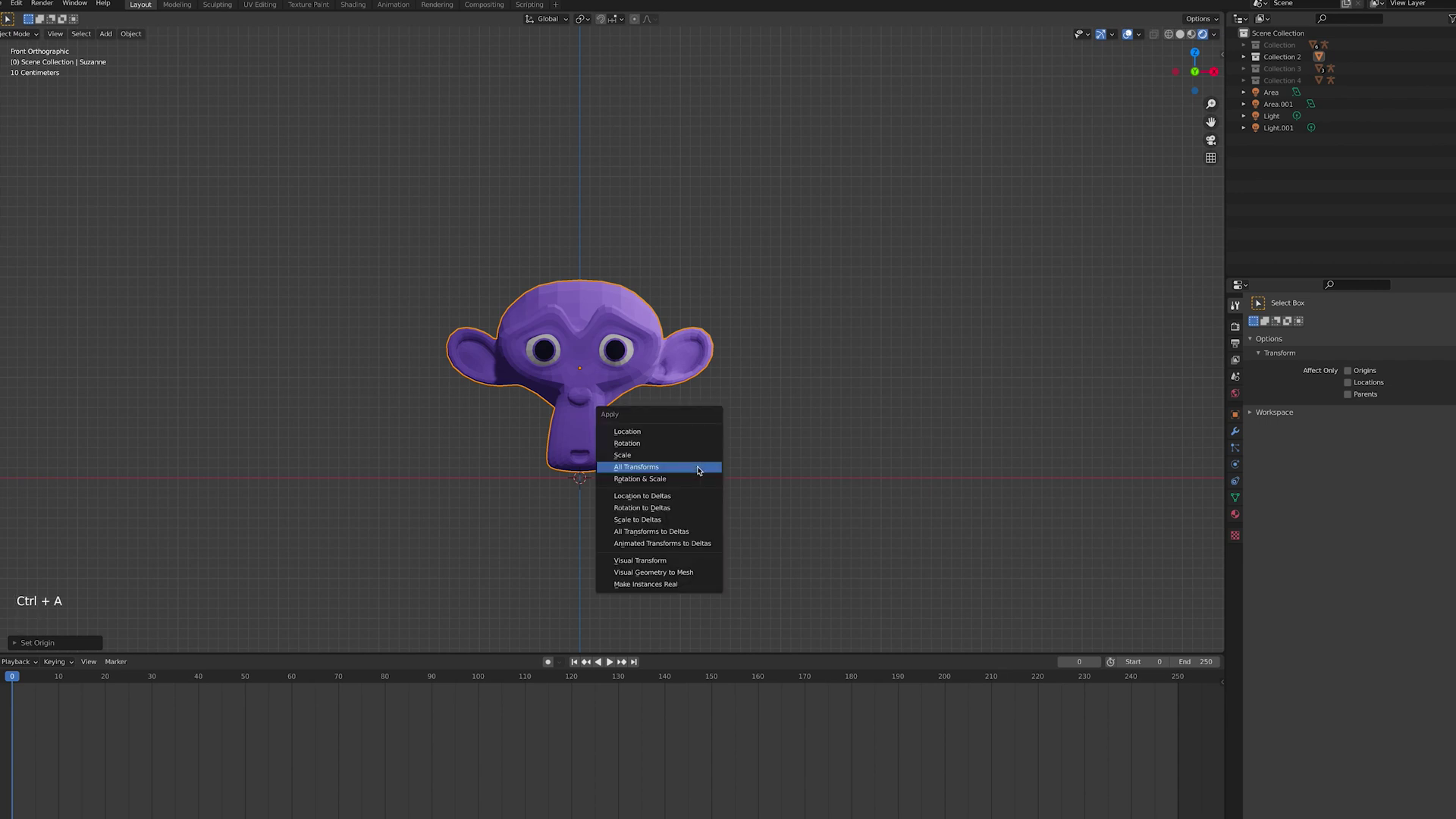
{"action": "left_click", "coordinate": [698, 471]}
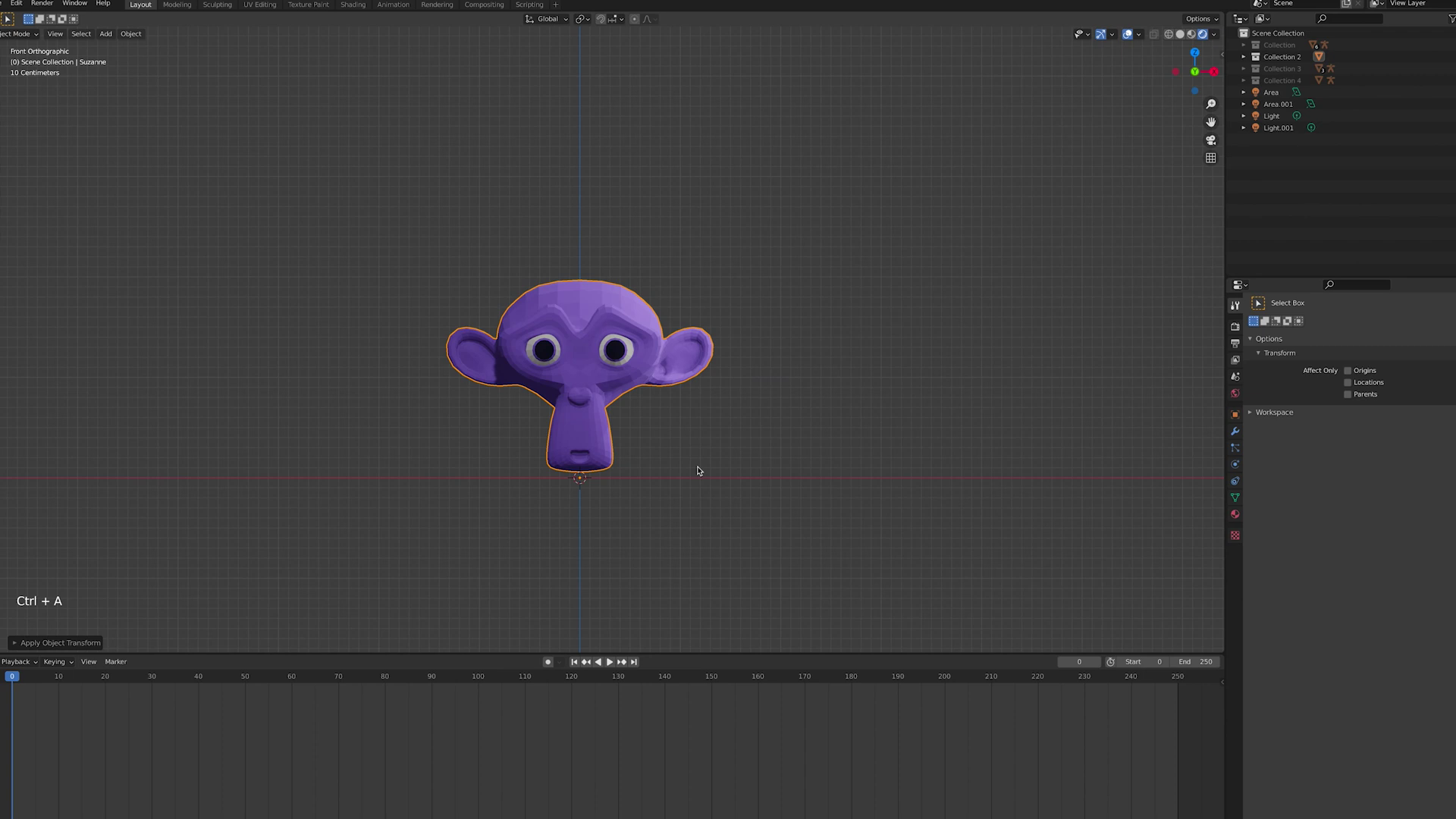
{"action": "key", "text": "i"}
{"action": "left_click", "coordinate": [698, 470]}
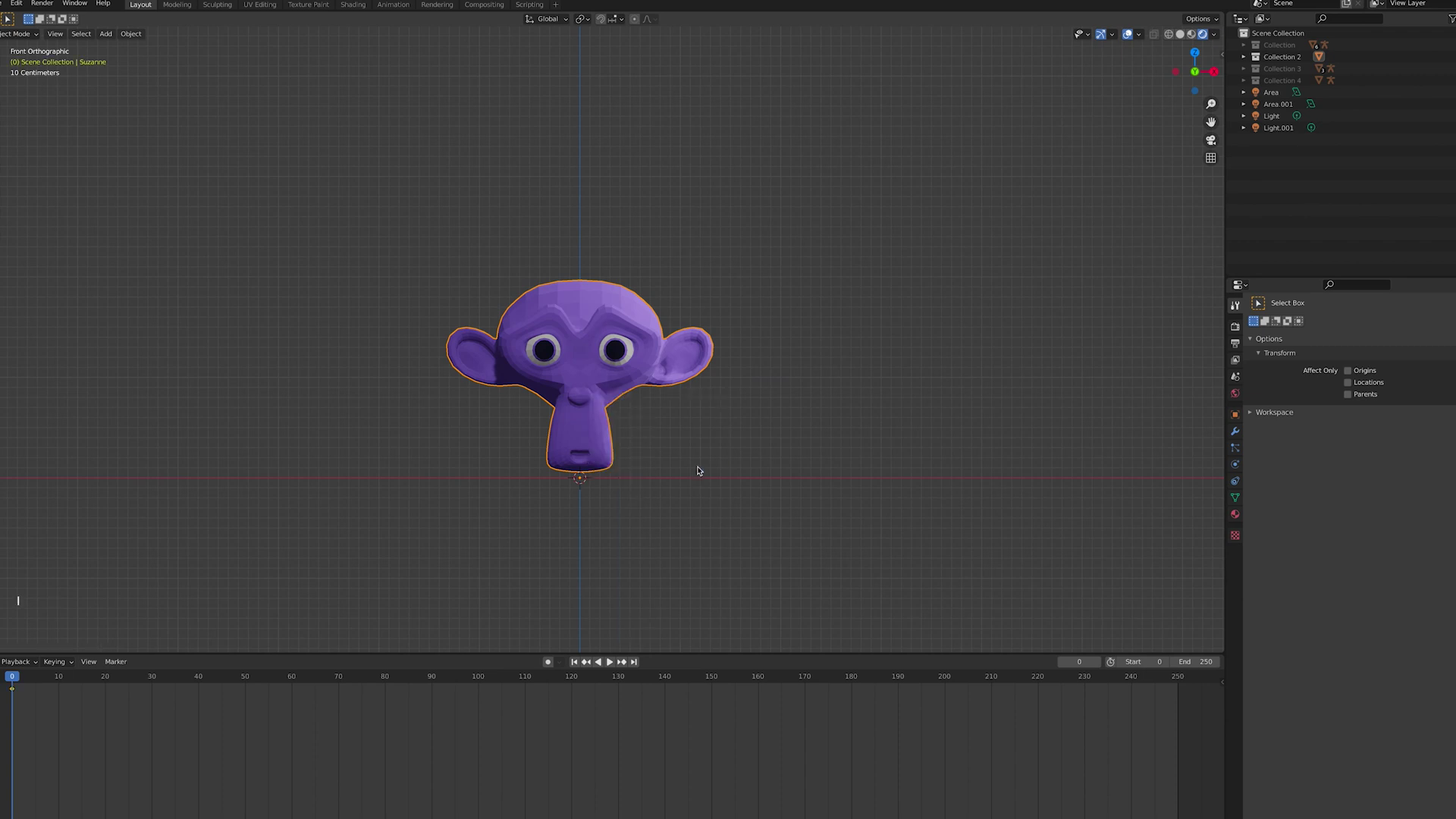
At frame 20, move Suzanne straight up along the Z axis and insert a keyframe
{"action": "left_click", "coordinate": [106, 676]}
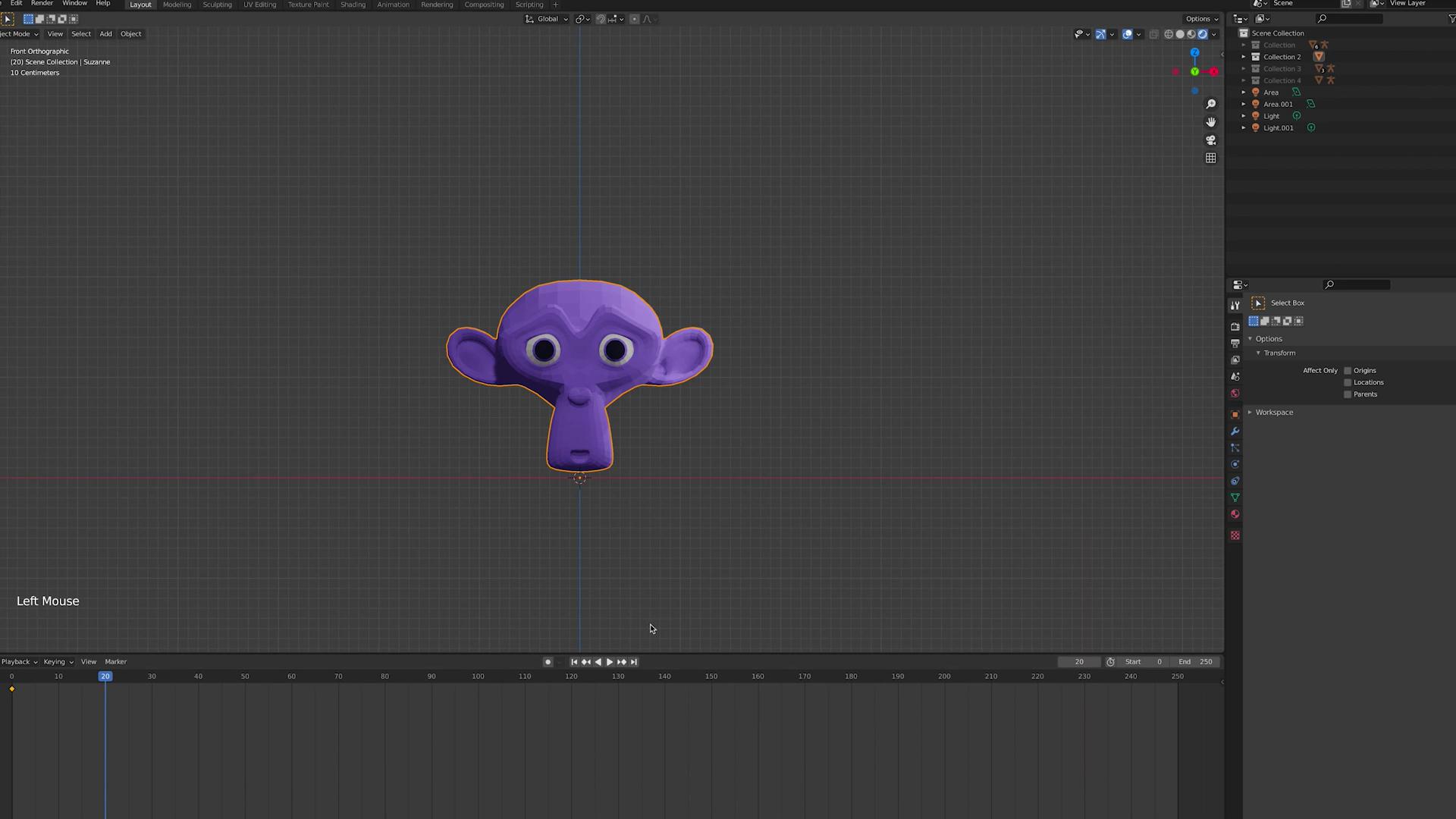
{"action": "key", "text": "g"}
{"action": "key", "text": "z"}
{"action": "left_click", "coordinate": [653, 466]}
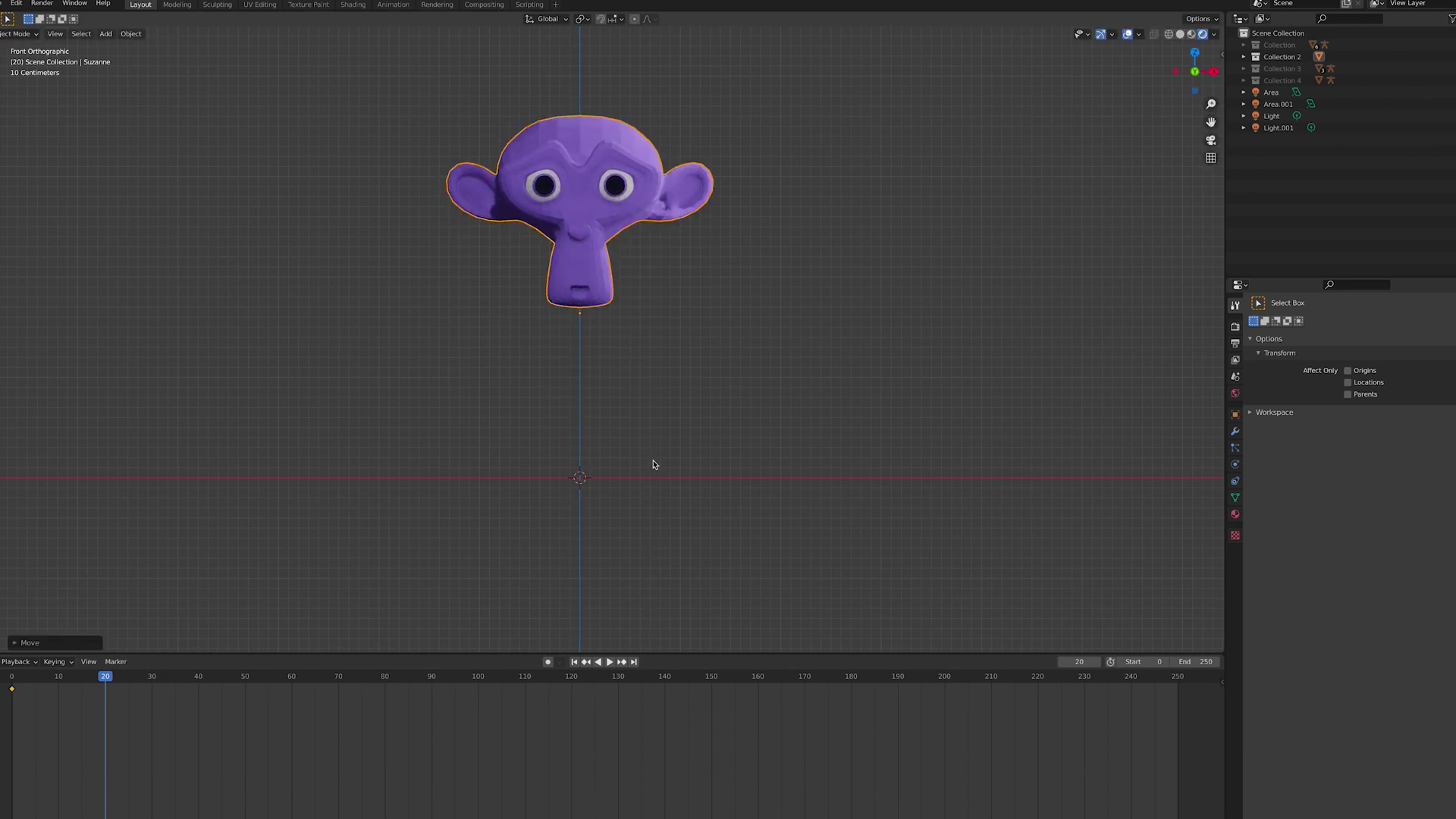
{"action": "key", "text": "i"}
{"action": "left_click", "coordinate": [653, 466]}
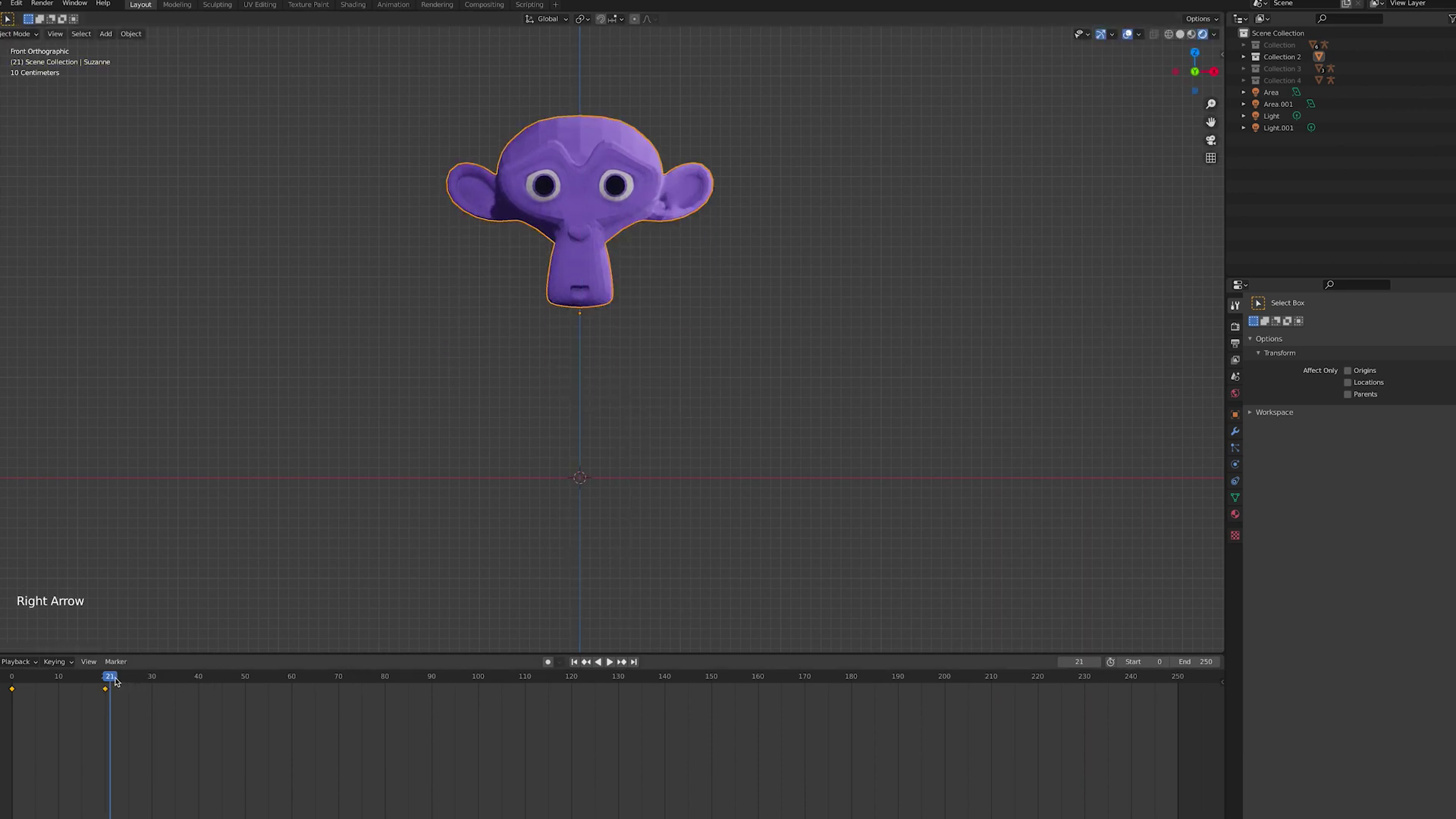
At frame 22, scale Suzanne to 0 and insert a Location, Rotation & Scale keyframe
{"action": "key", "text": "Right"}
{"action": "key", "text": "s"}
{"action": "key", "text": "0"}
{"action": "key", "text": "Return"}
{"action": "key", "text": "i"}
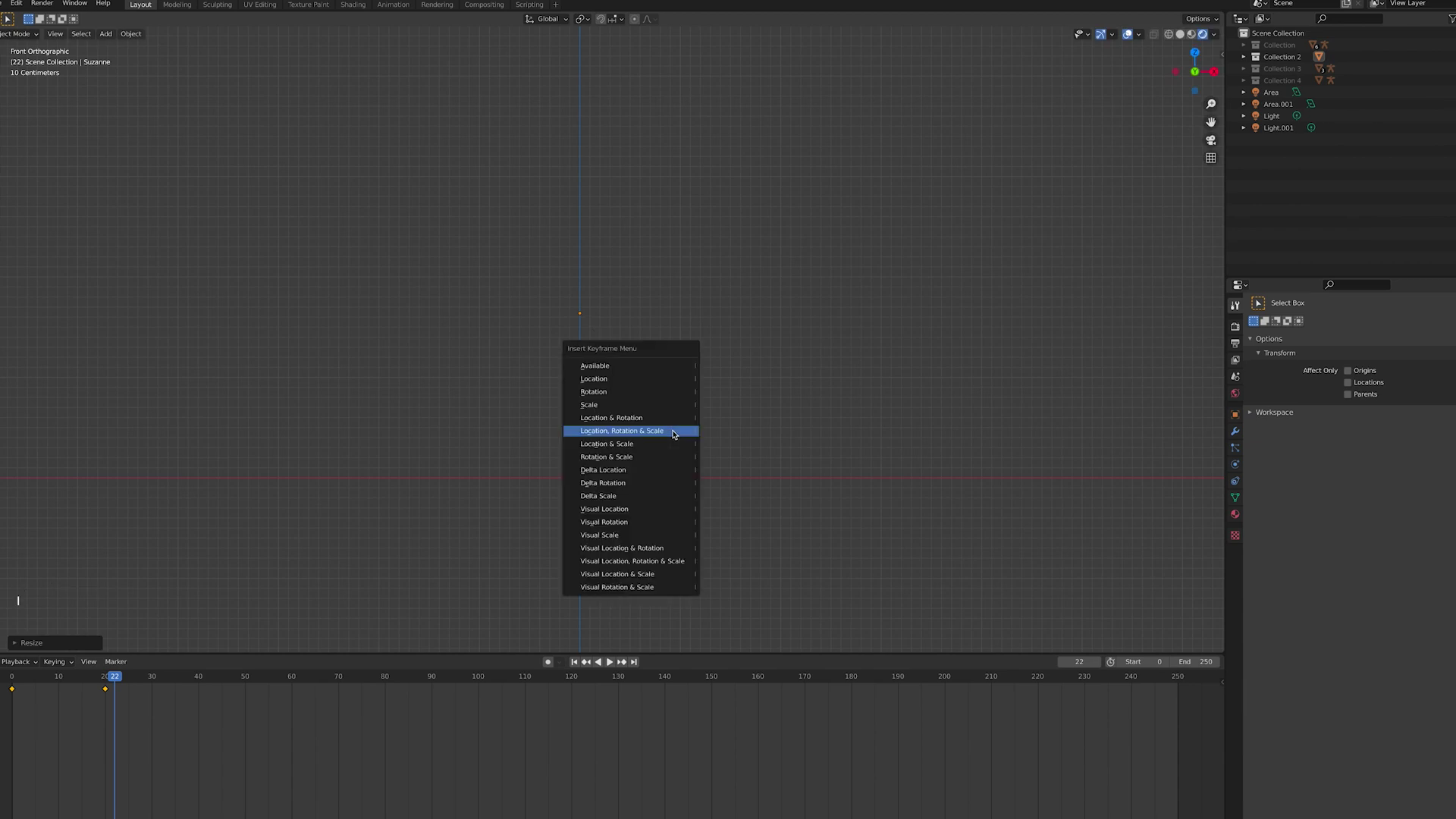
{"action": "left_click", "coordinate": [674, 434]}
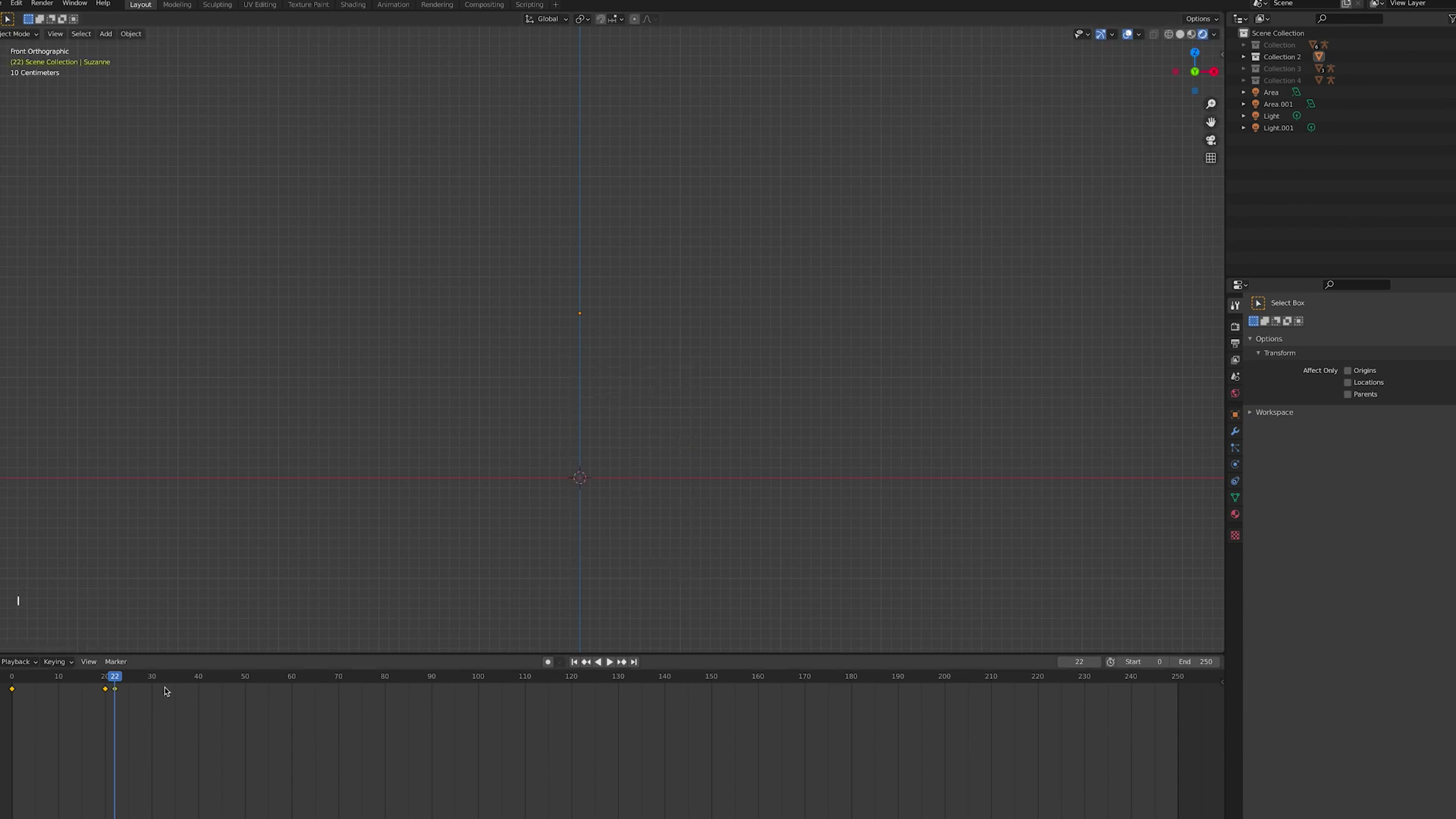
At frame 30, clear Suzanne's scale and insert a keyframe
{"action": "key", "text": "alt+s"}
{"action": "key", "text": "i"}
{"action": "left_click", "coordinate": [654, 481]}
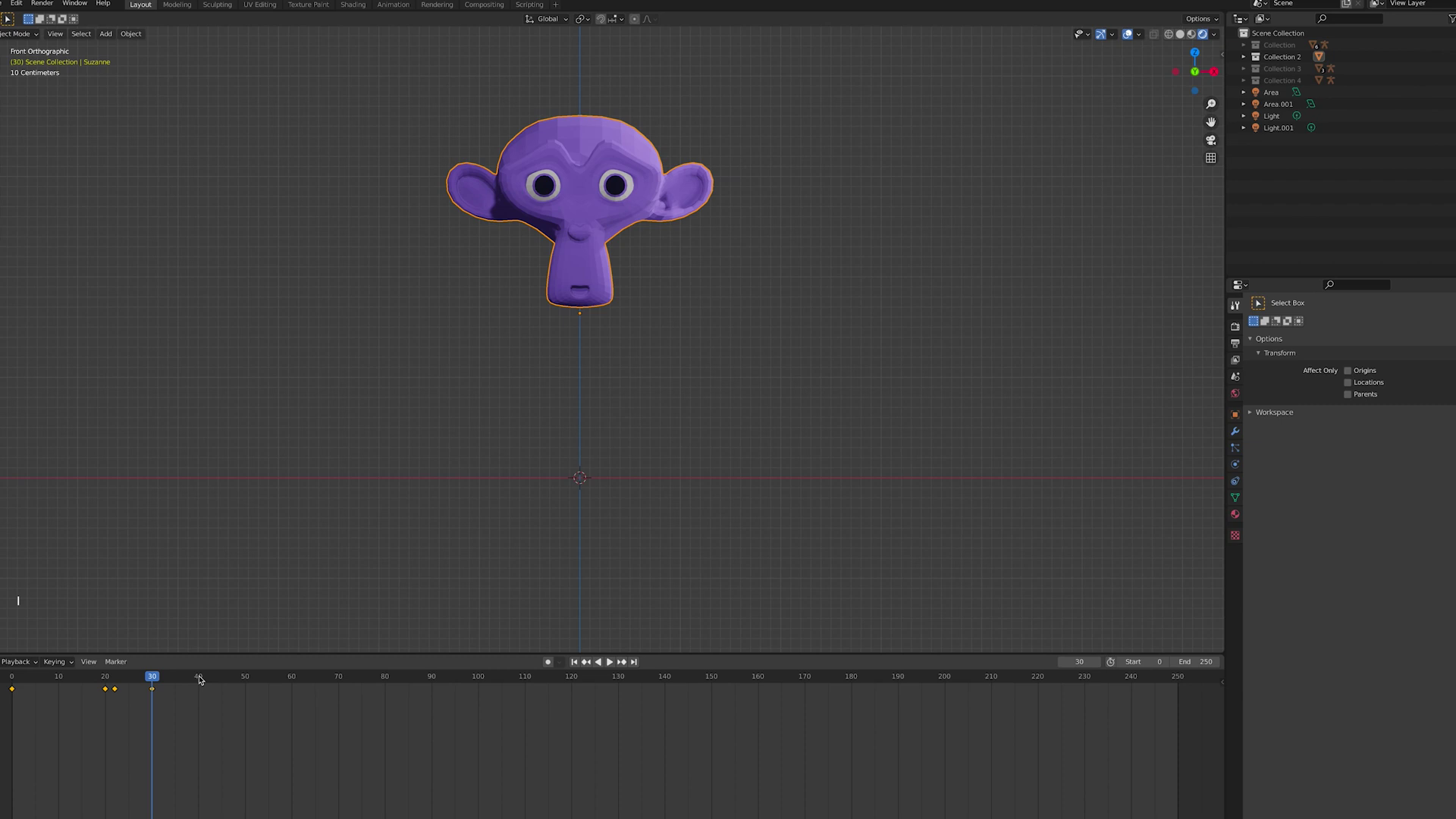
At frame 50, clear Suzanne's location and insert a keyframe
{"action": "key", "text": "alt+g"}
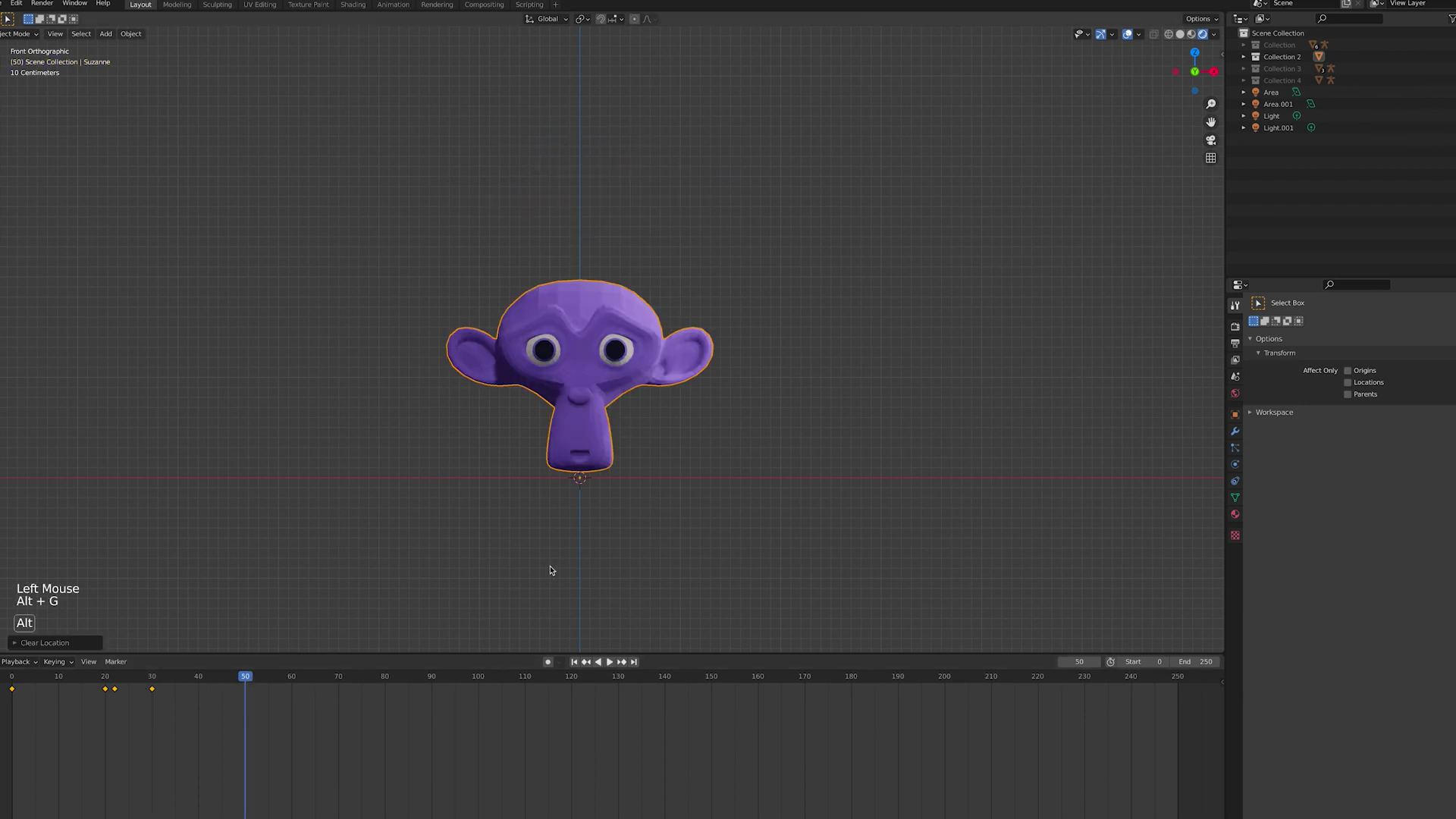
{"action": "key", "text": "i"}
{"action": "left_click", "coordinate": [555, 567]}
Play back Suzanne's animation, then move the playhead to frame 49
{"action": "key", "text": "space"}
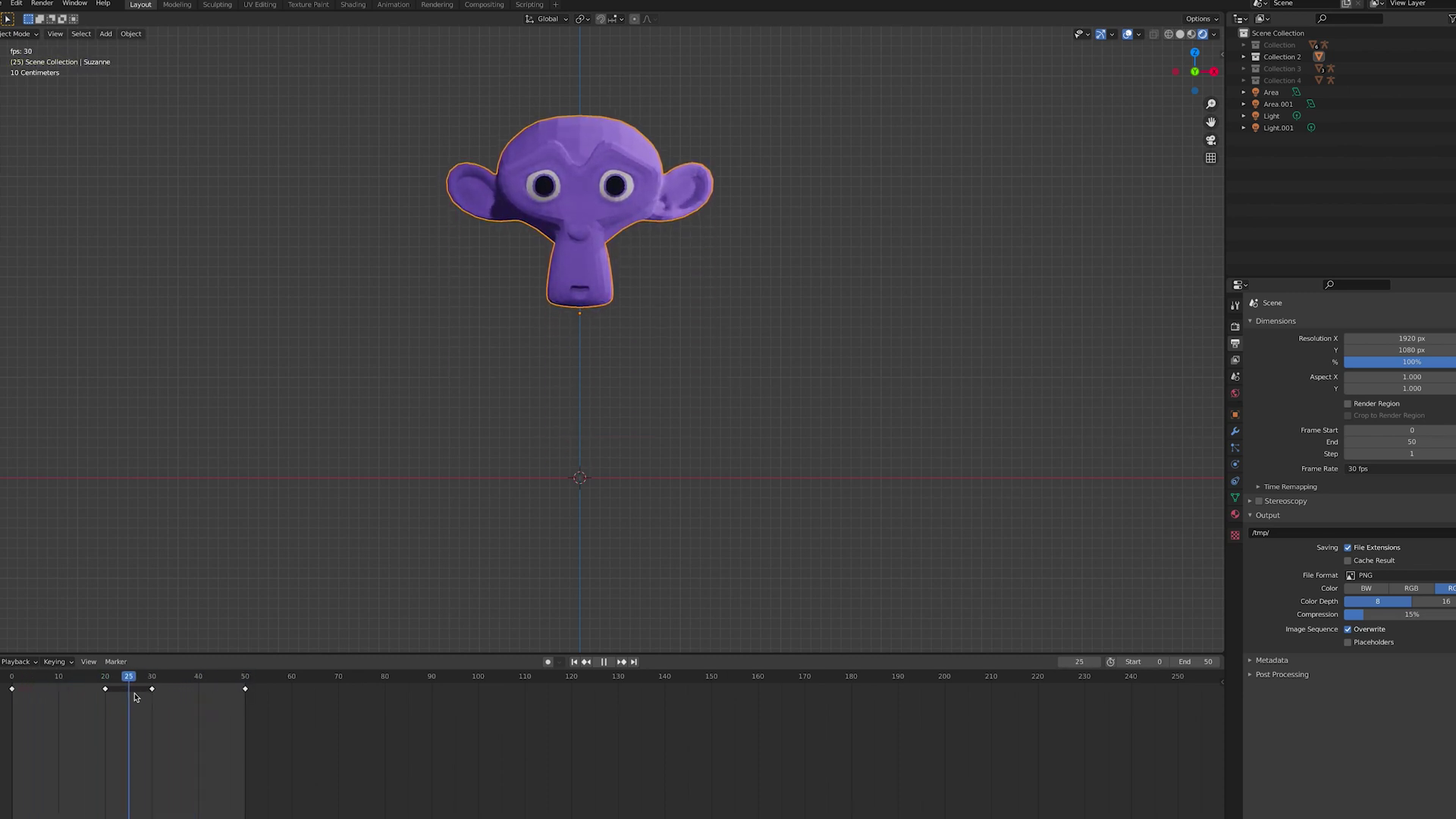
{"action": "key", "text": "space"}
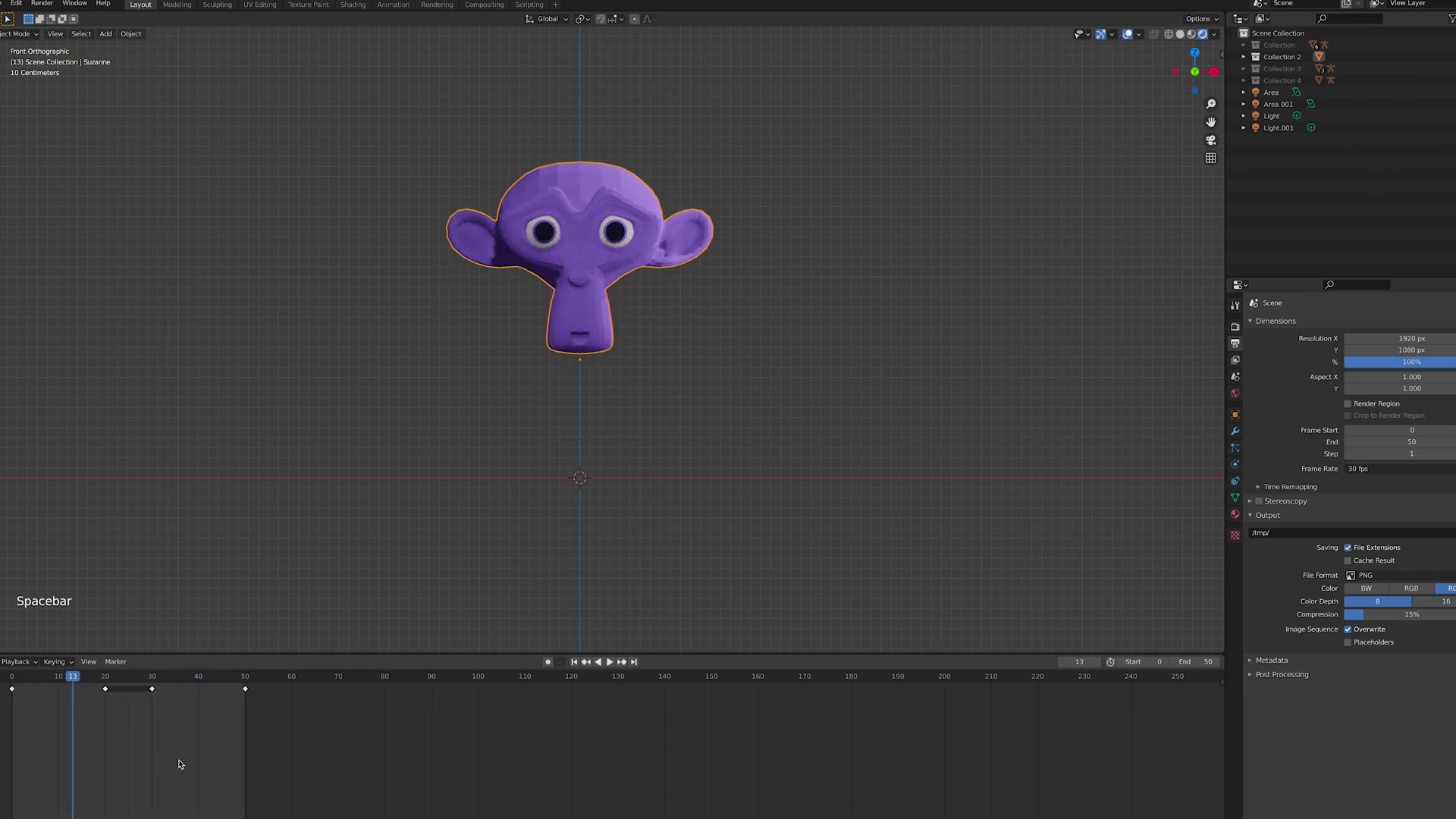
{"action": "left_click_drag", "start_coordinate": [68, 678], "coordinate": [248, 703]}
{"action": "key", "text": "Left"}
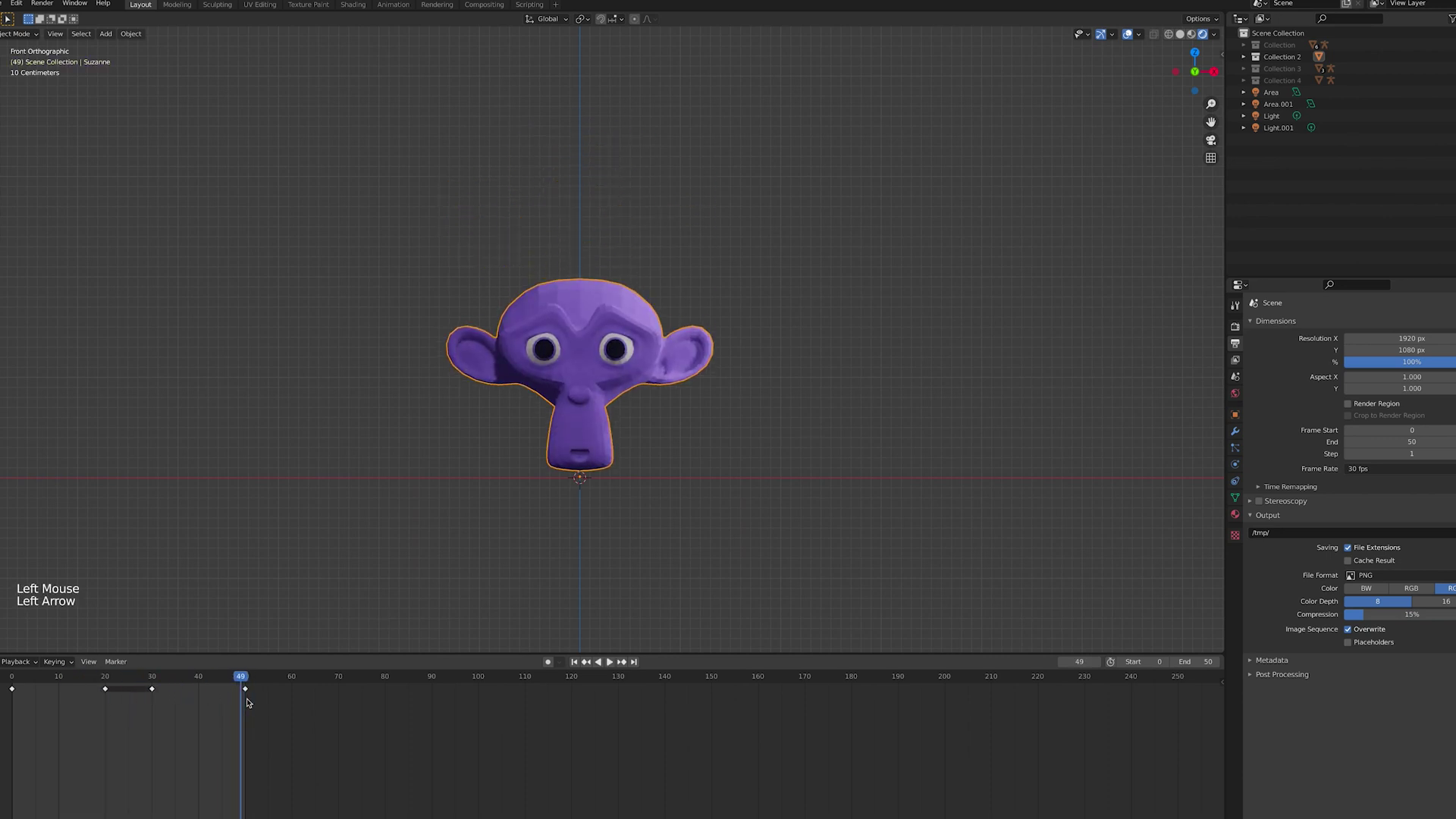
Insert a Location, Rotation & Scale keyframe for Suzanne at frame 49 and delete the keyframe at frame 50
{"action": "key", "text": "i"}
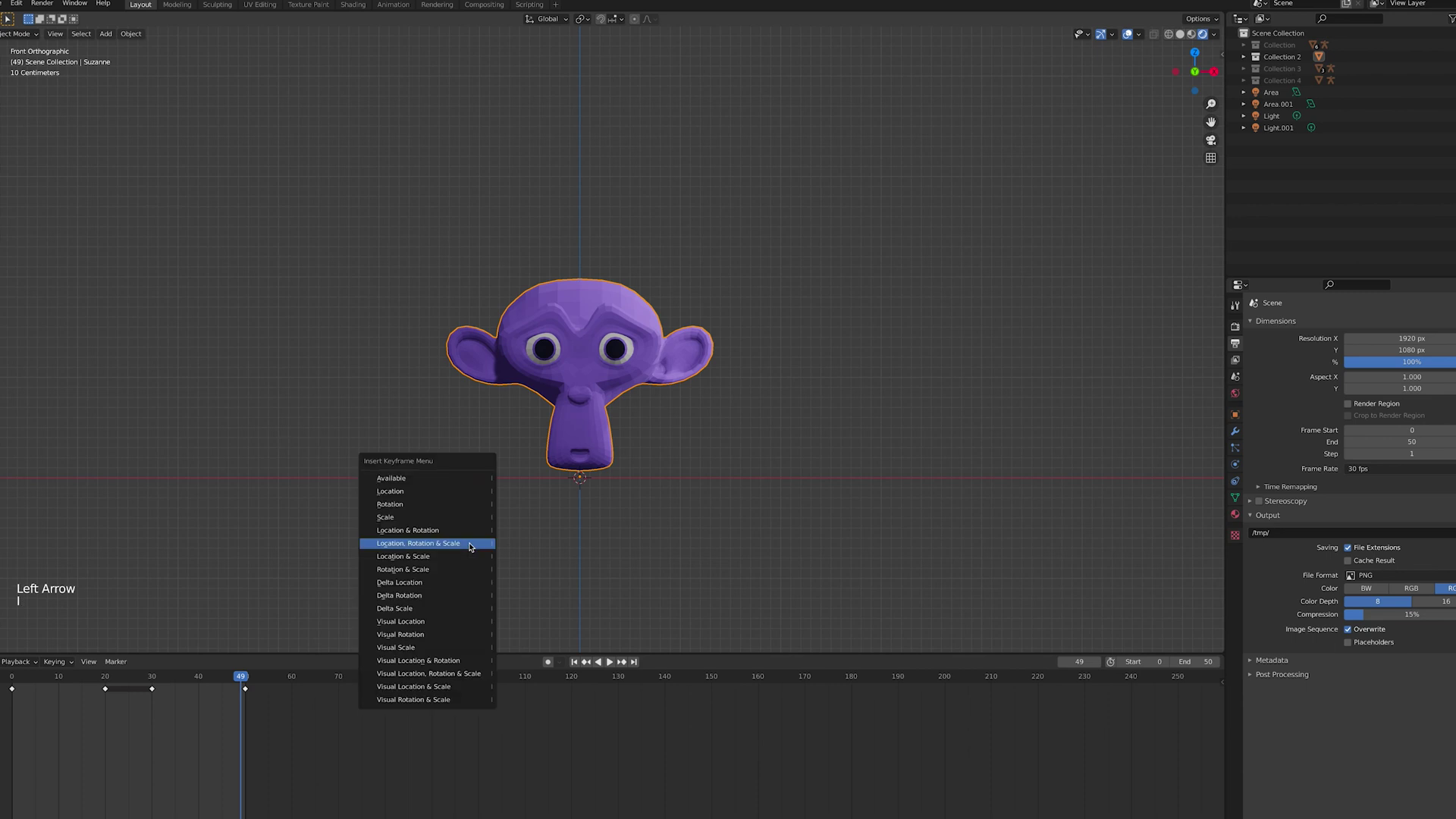
{"action": "left_click", "coordinate": [470, 545]}
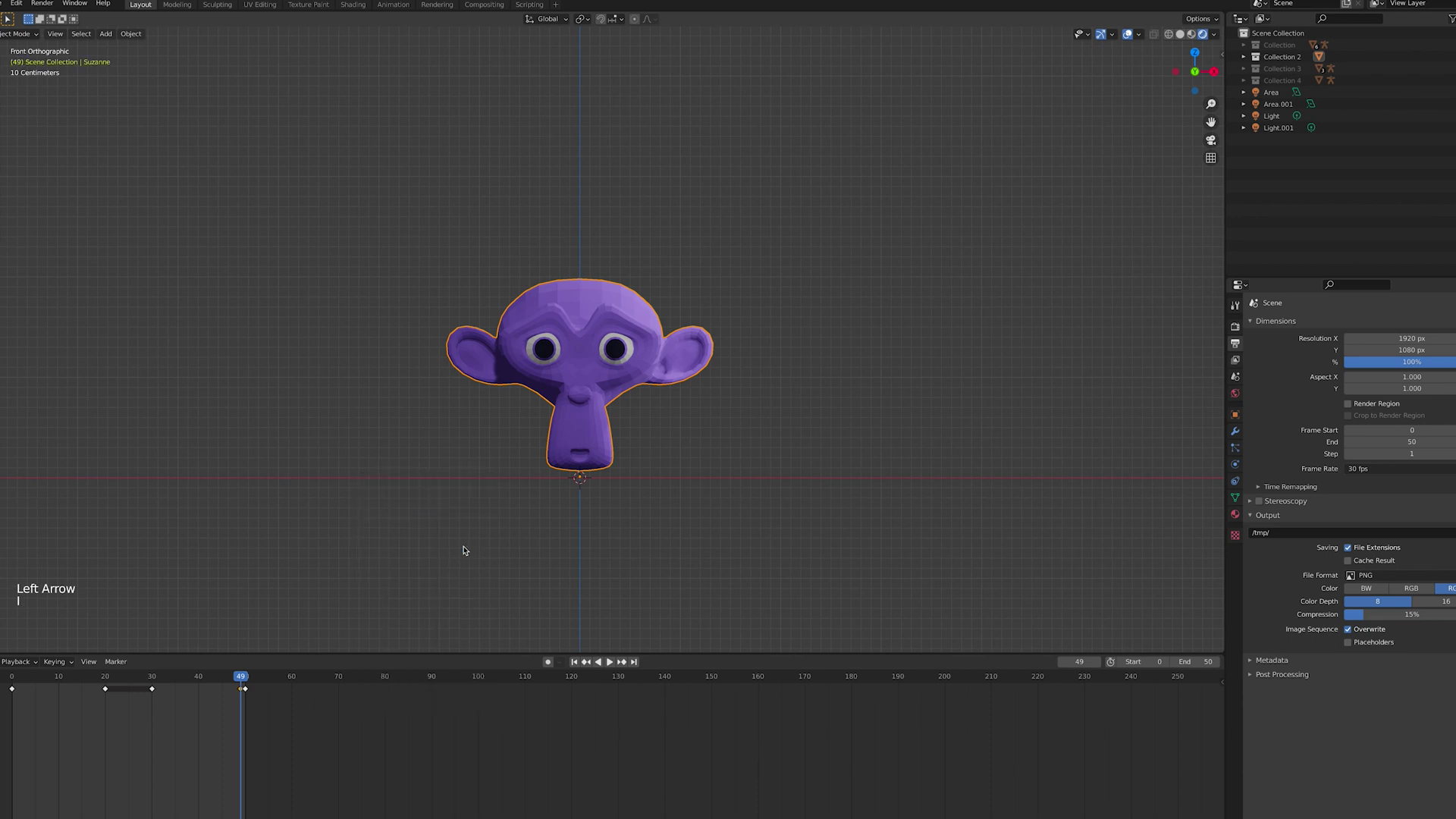
{"action": "right_click", "coordinate": [245, 690]}
{"action": "left_click", "coordinate": [262, 693]}
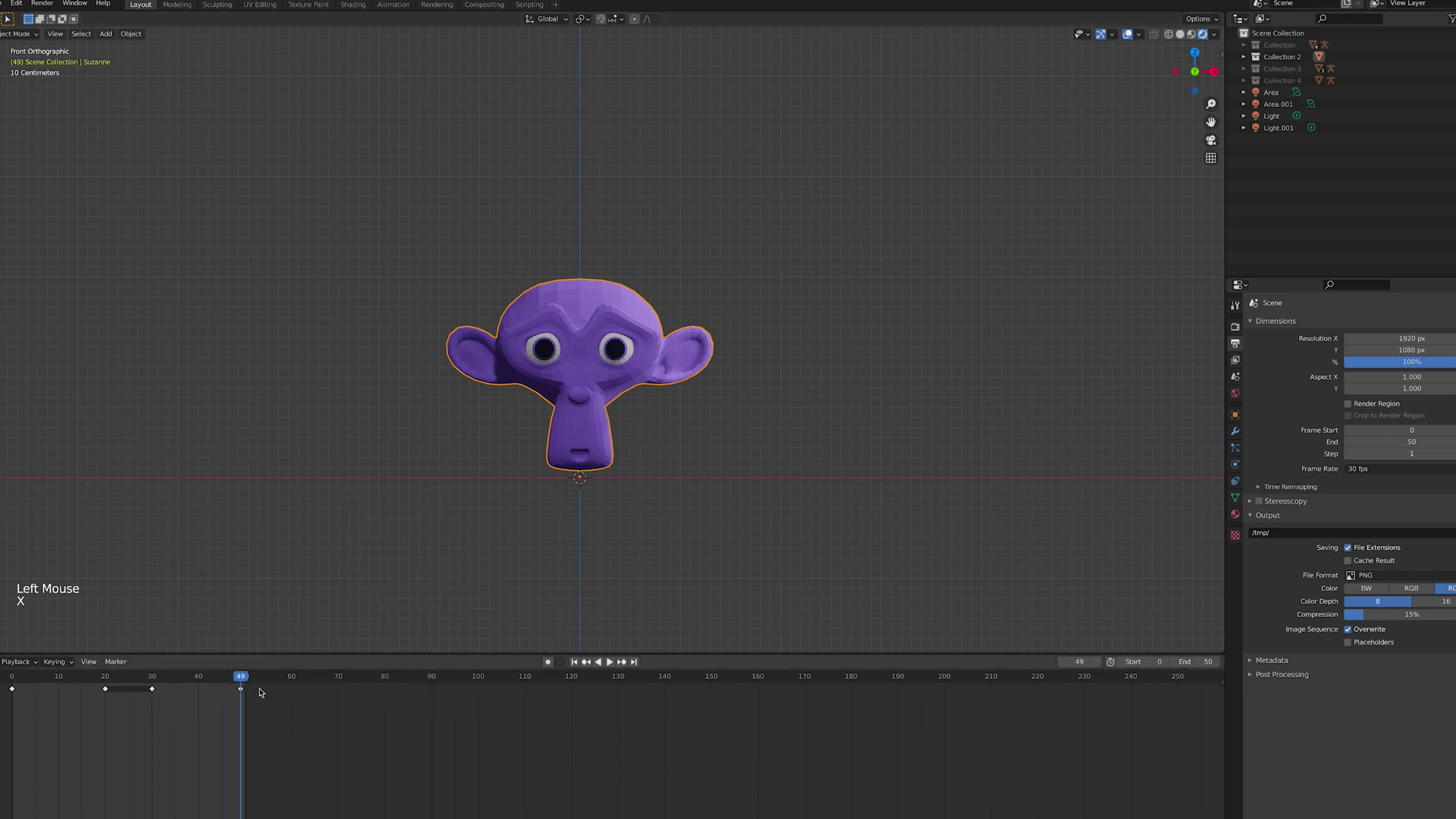
{"action": "key", "text": "x"}
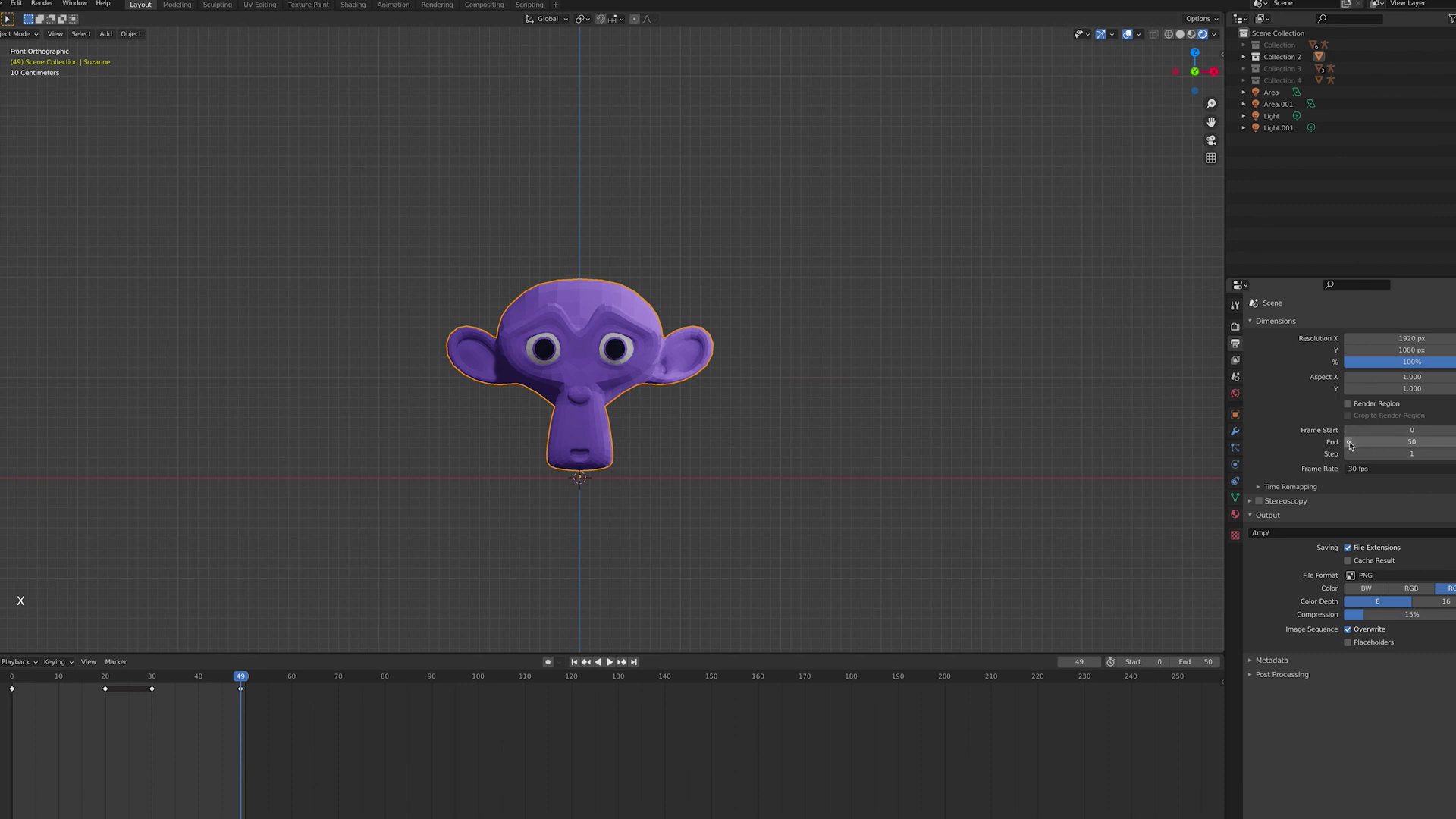
Set the animation's end frame to 49 and play back the loop
{"action": "key", "text": "space"}
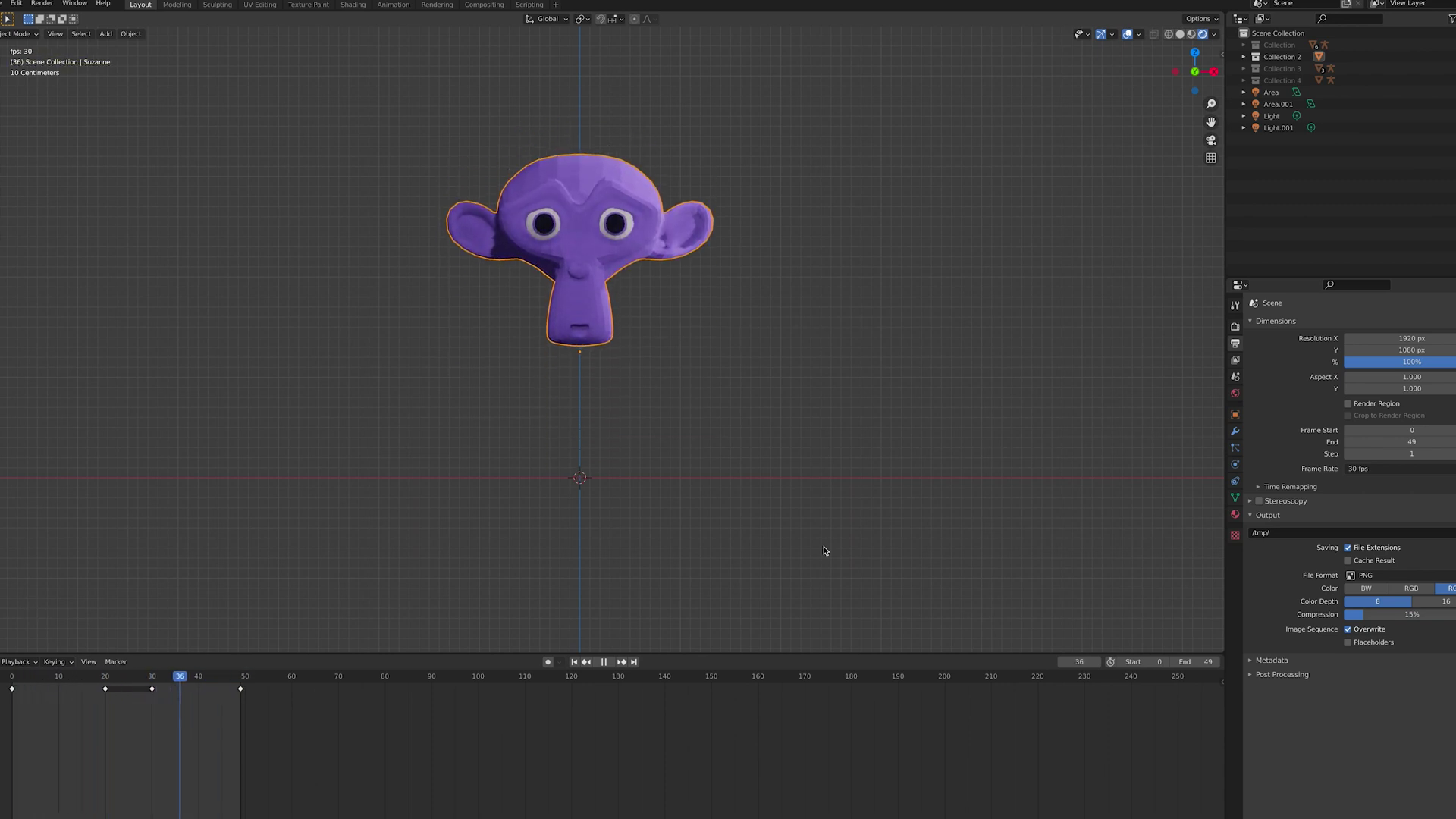
{"action": "left_click", "coordinate": [822, 549]}
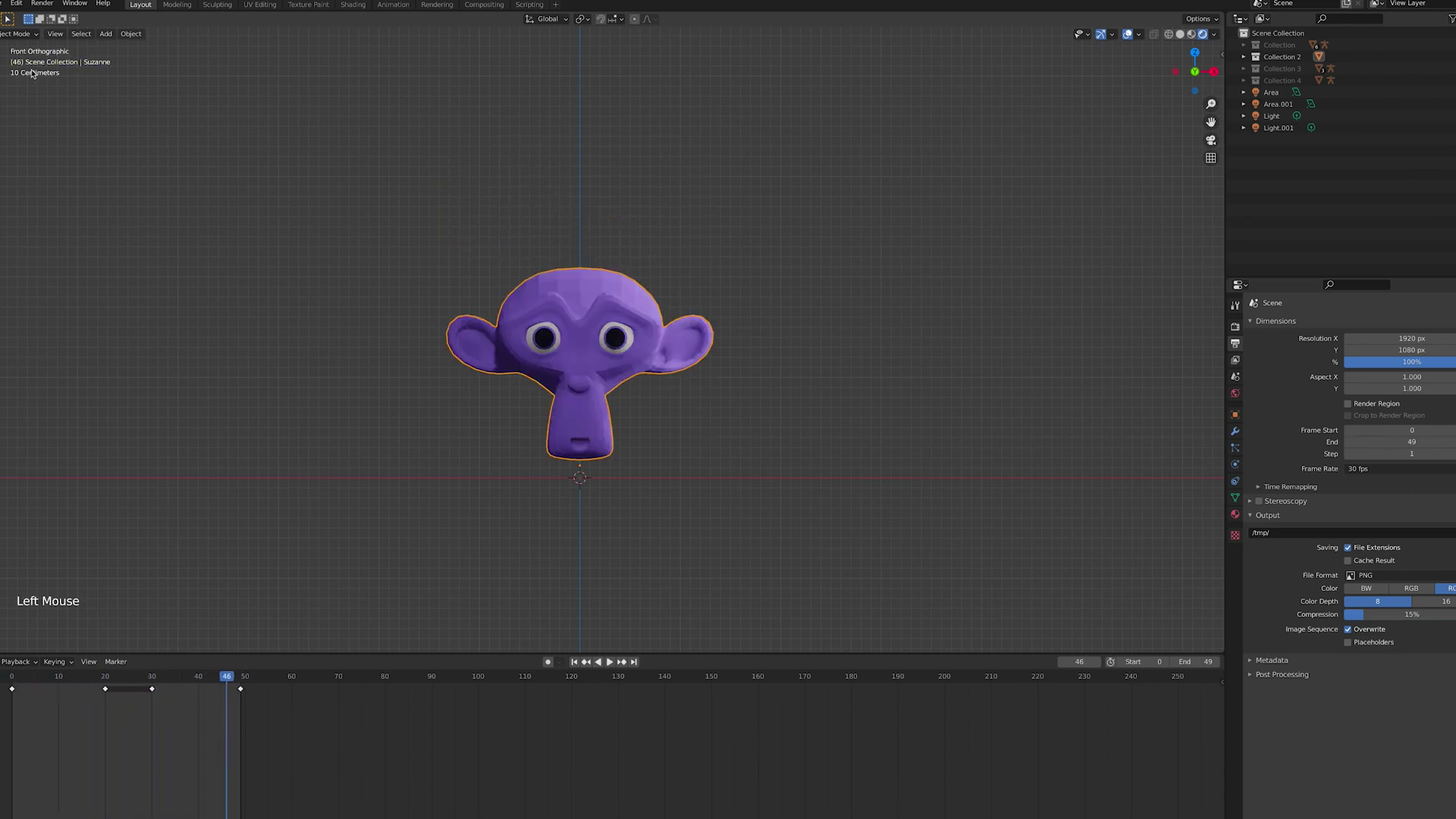
Open the glTF 2.0 export of the selected object as Suzanne_Animation.glb and review its export options
{"action": "left_click", "coordinate": [3, 3]}
{"action": "mouse_move", "coordinate": [17, 179]}
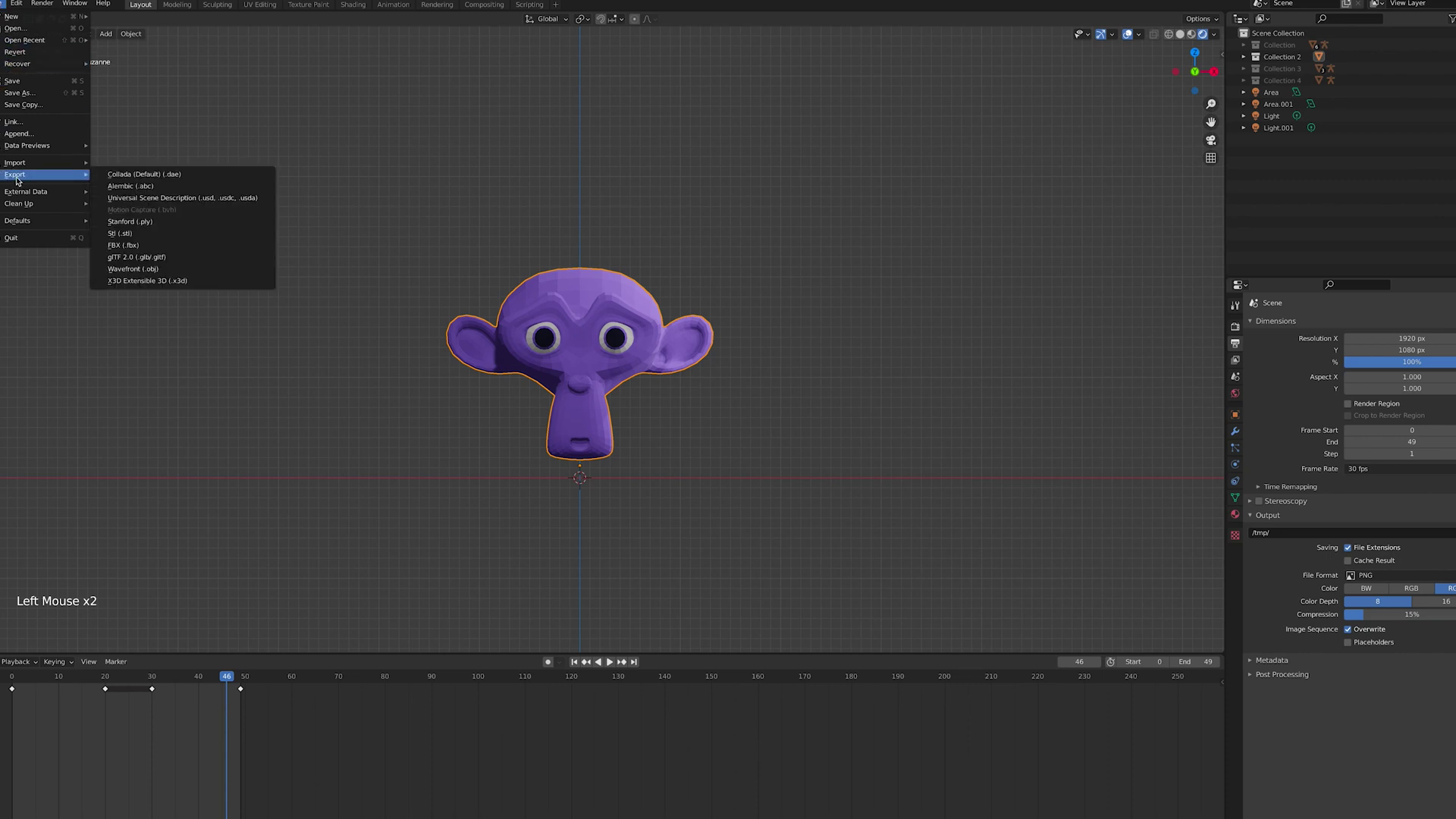
{"action": "left_click", "coordinate": [132, 261]}
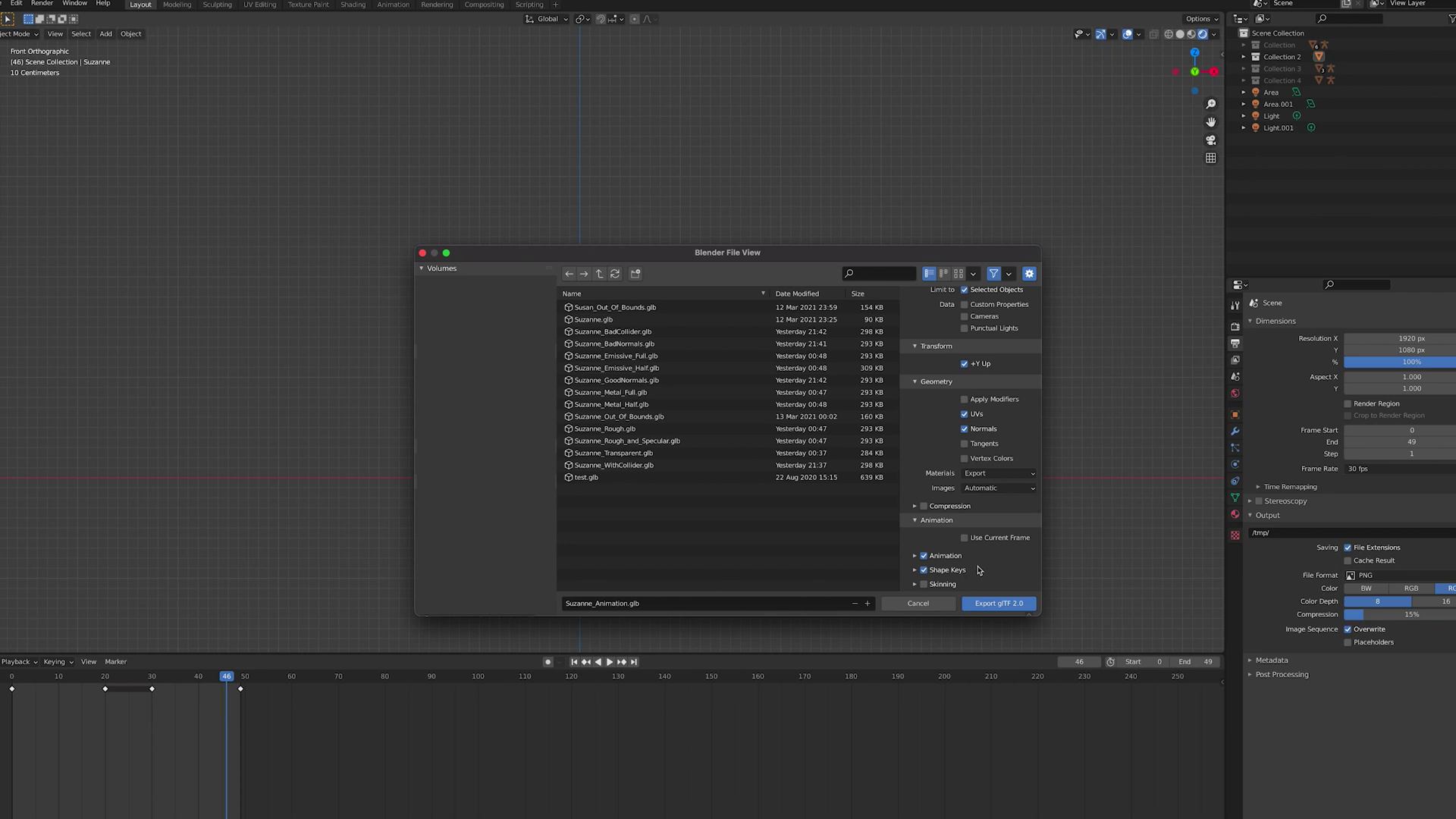
{"action": "scroll", "coordinate": [981, 570], "scroll_direction": "up", "scroll_amount": 5}
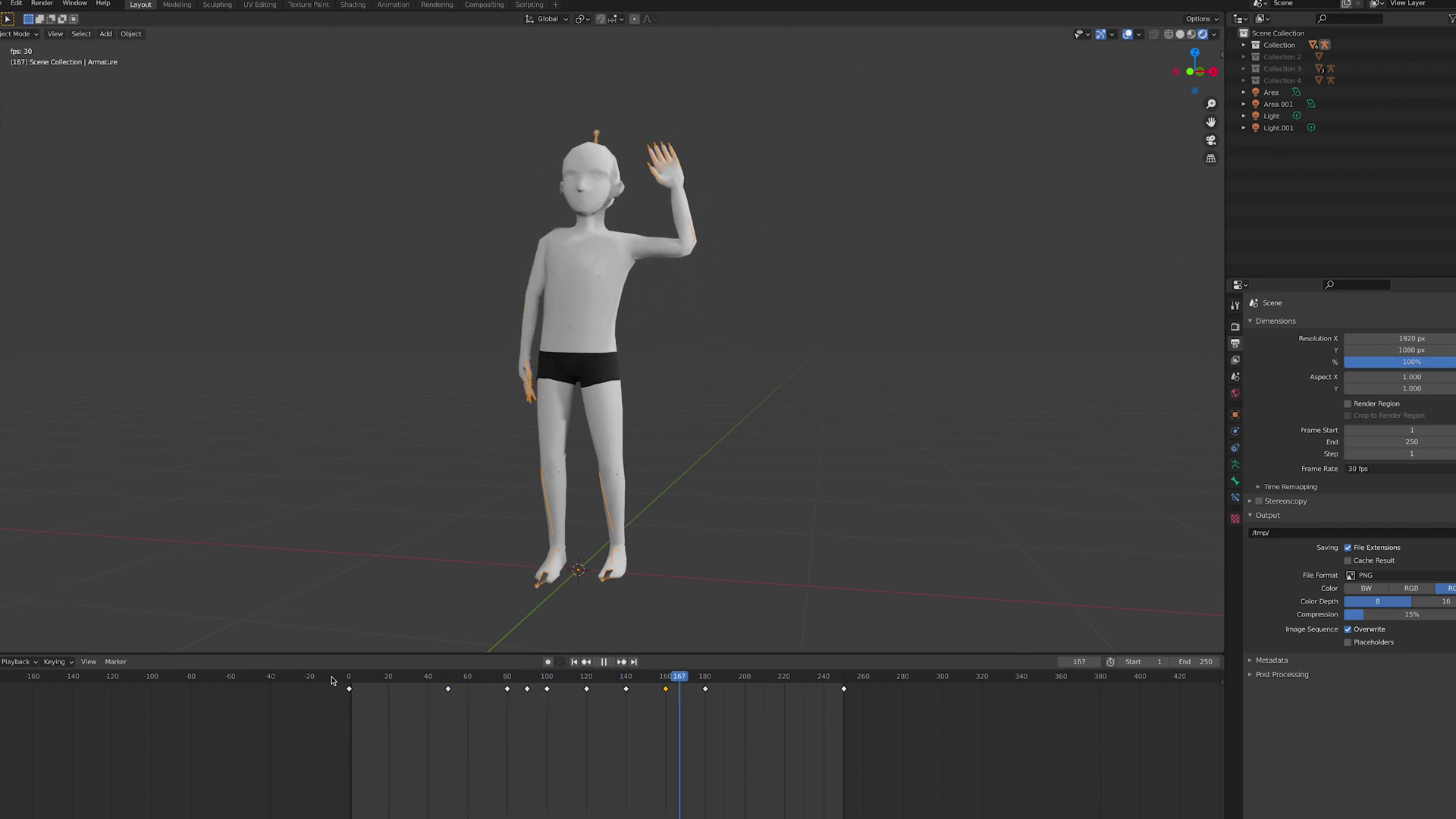
{"action": "key", "text": "alt+z"}
{"action": "left_click", "coordinate": [720, 599]}
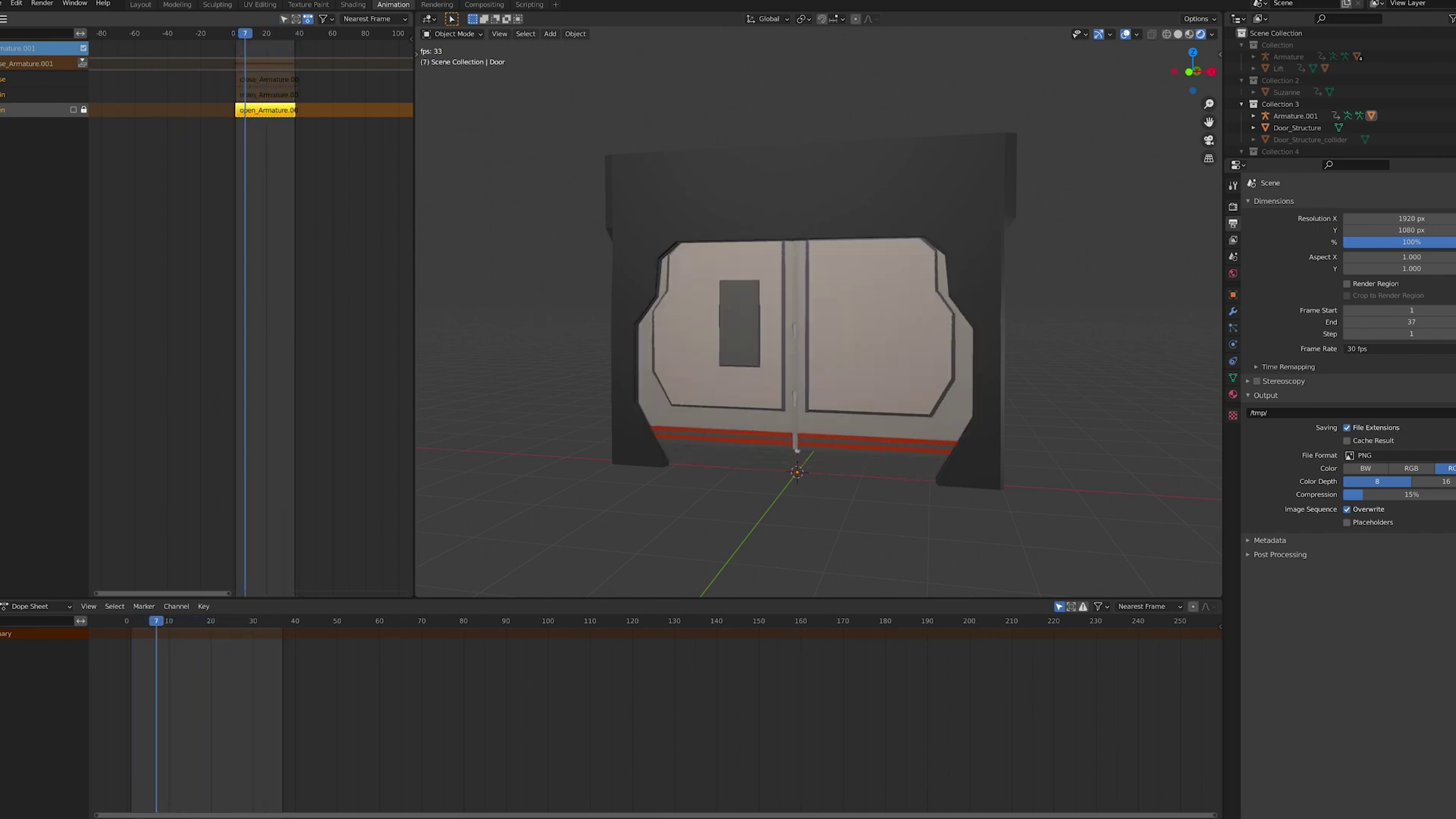
Solo the door armature's main and close tracks in turn to preview each animation
{"action": "left_click", "coordinate": [2, 95]}
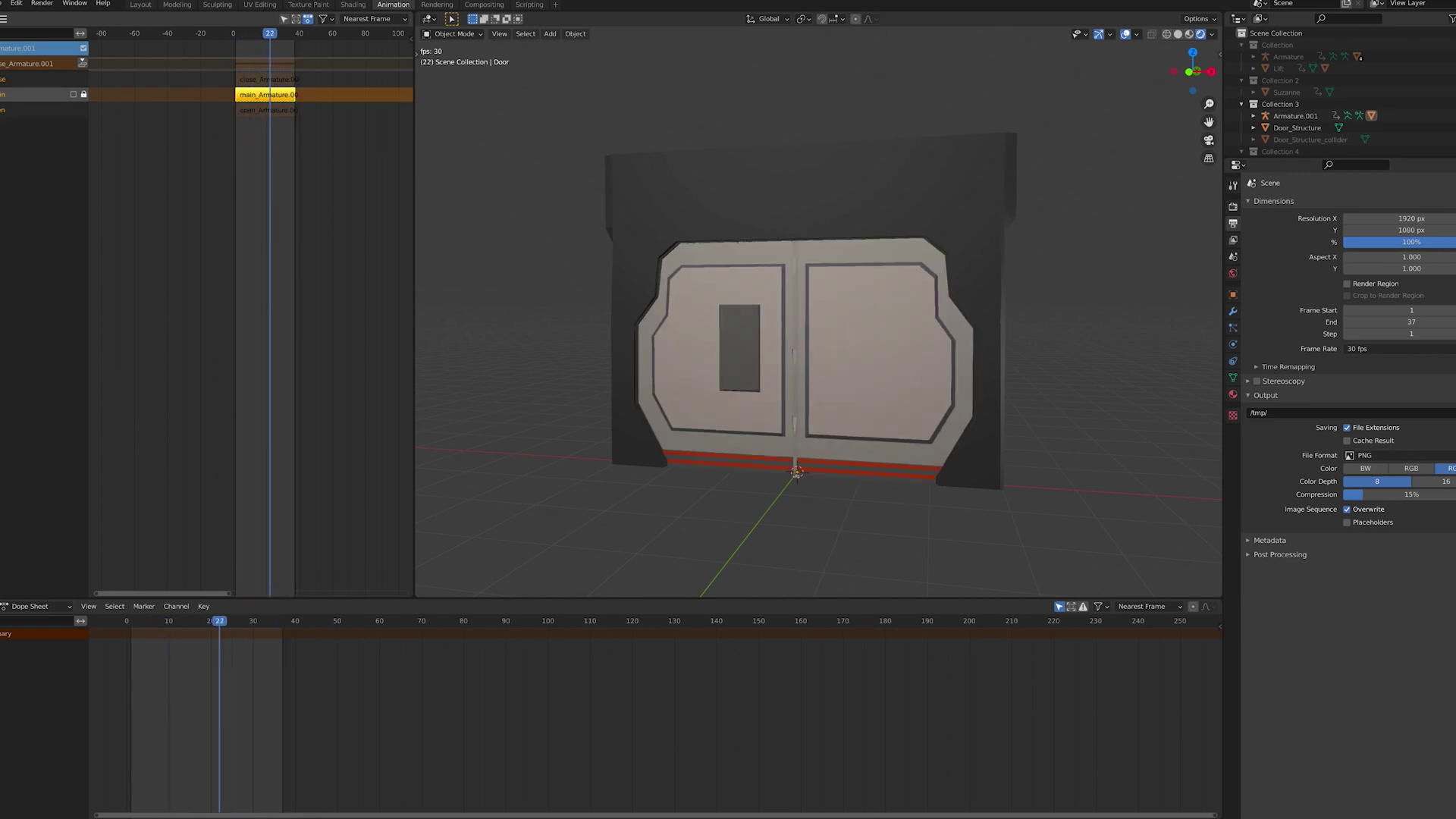
{"action": "left_click", "coordinate": [2, 79]}
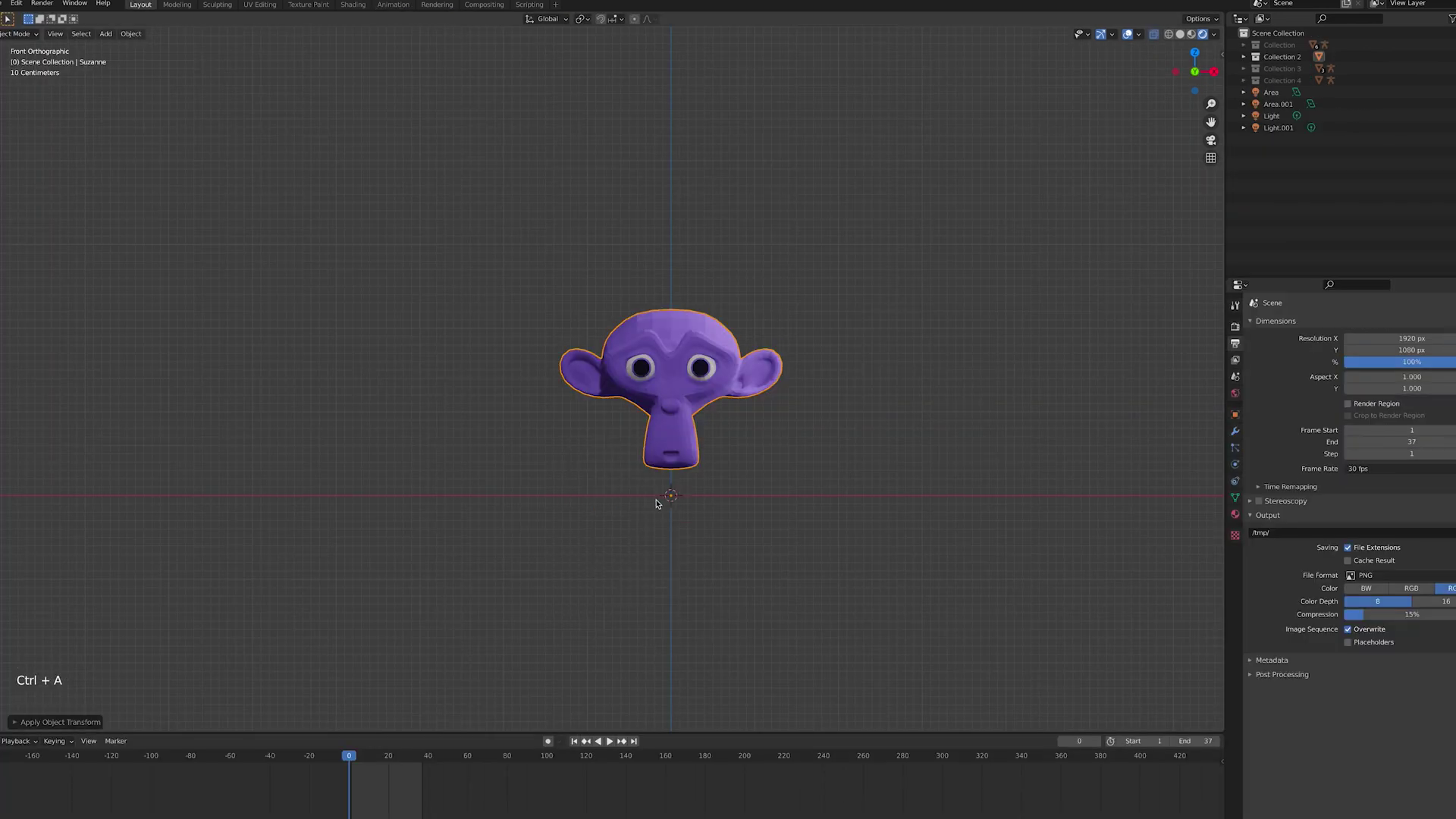
Add an armature at Suzanne's base, scale it down and select its bone in Edit Mode
{"action": "key", "text": "shift+a"}
{"action": "left_click", "coordinate": [650, 583]}
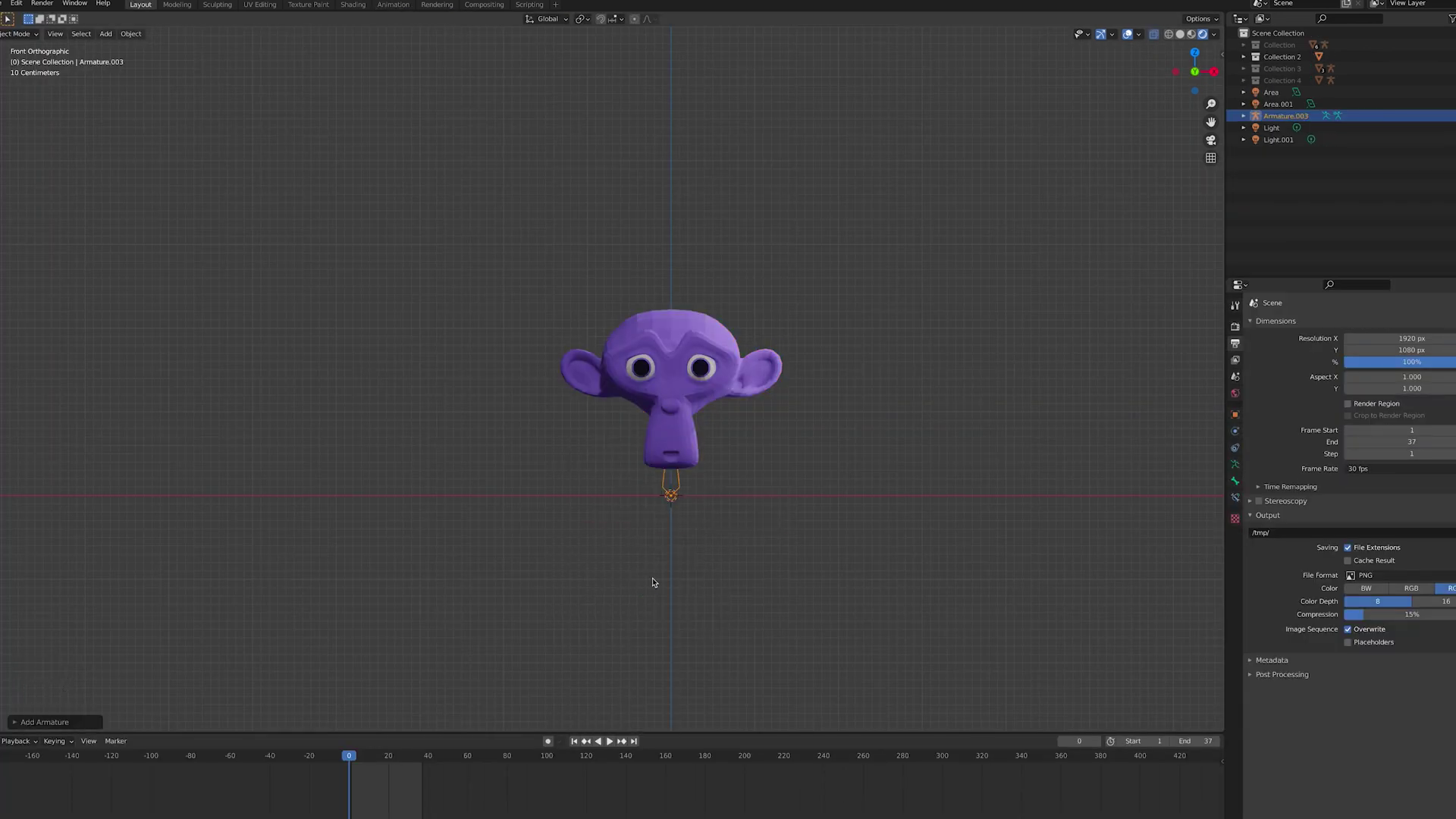
{"action": "key", "text": "s"}
{"action": "left_click", "coordinate": [661, 515]}
{"action": "scroll", "coordinate": [688, 536], "scroll_direction": "up", "scroll_amount": 1}
{"action": "key", "text": "Tab"}
{"action": "left_click", "coordinate": [686, 510]}
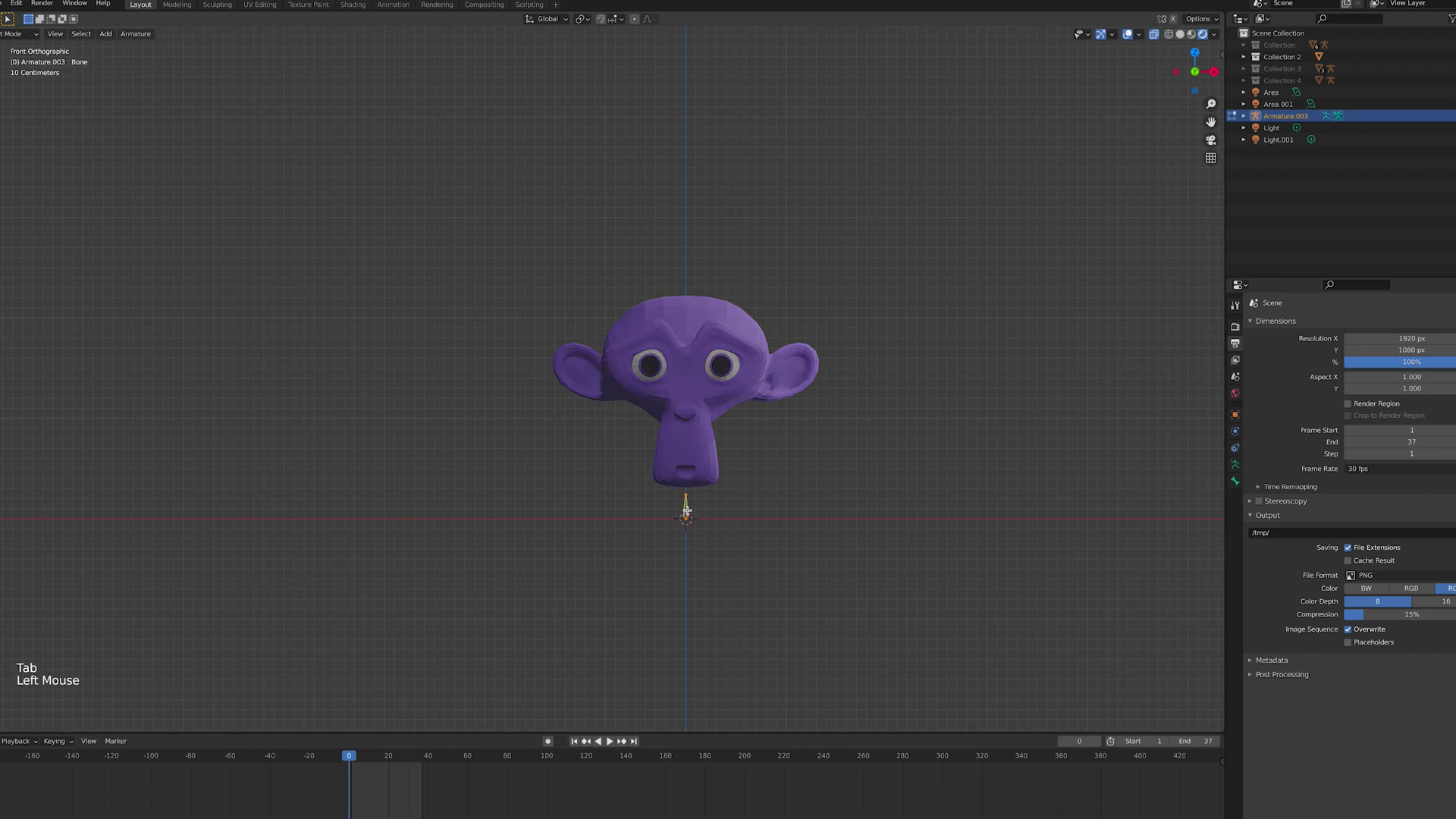
Using the 3D cursor for placement, add two bones on Suzanne's forehead, one above each eye
{"action": "left_click", "coordinate": [2, 81]}
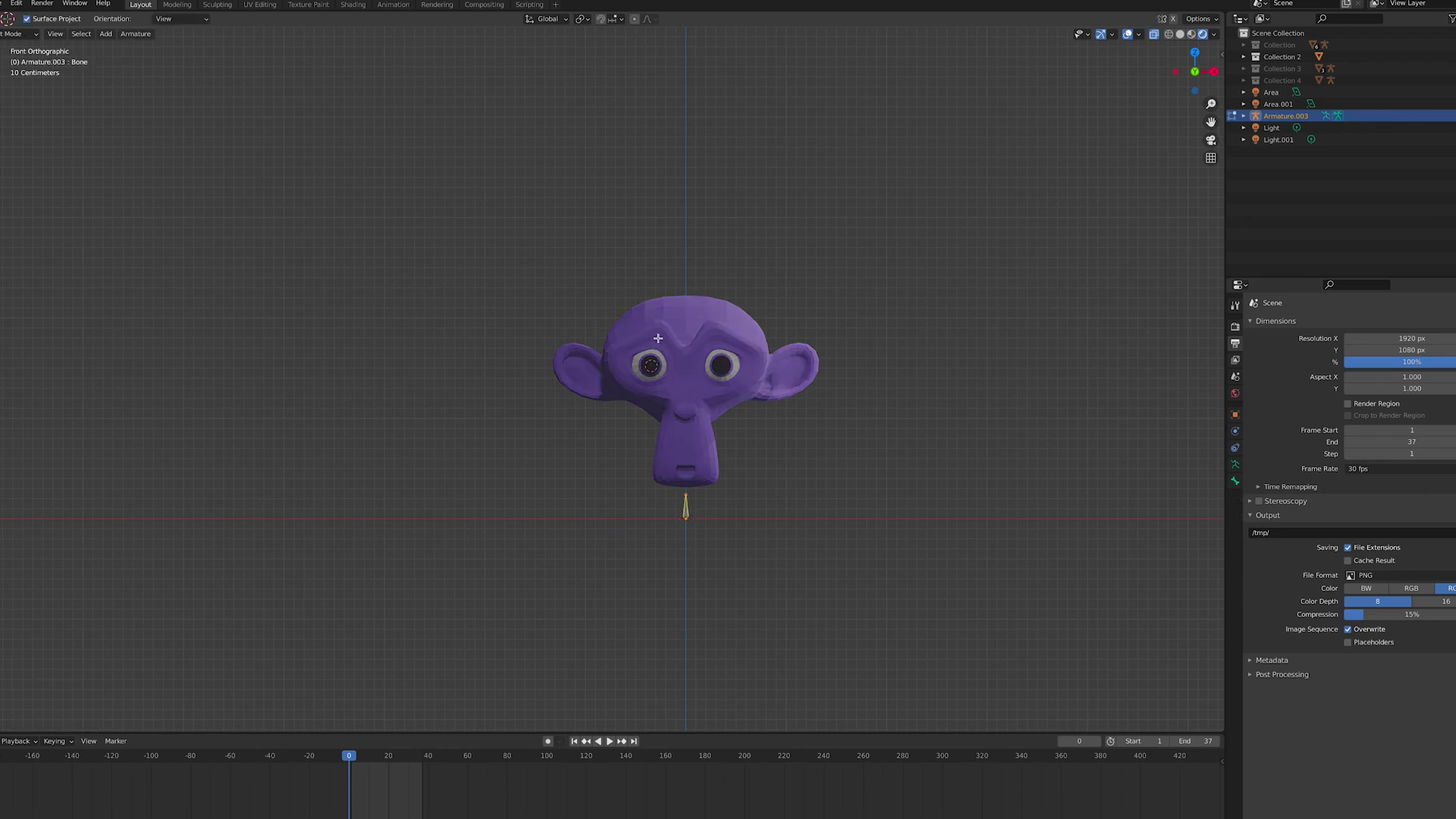
{"action": "key", "text": "shift+a"}
{"action": "left_click", "coordinate": [714, 338]}
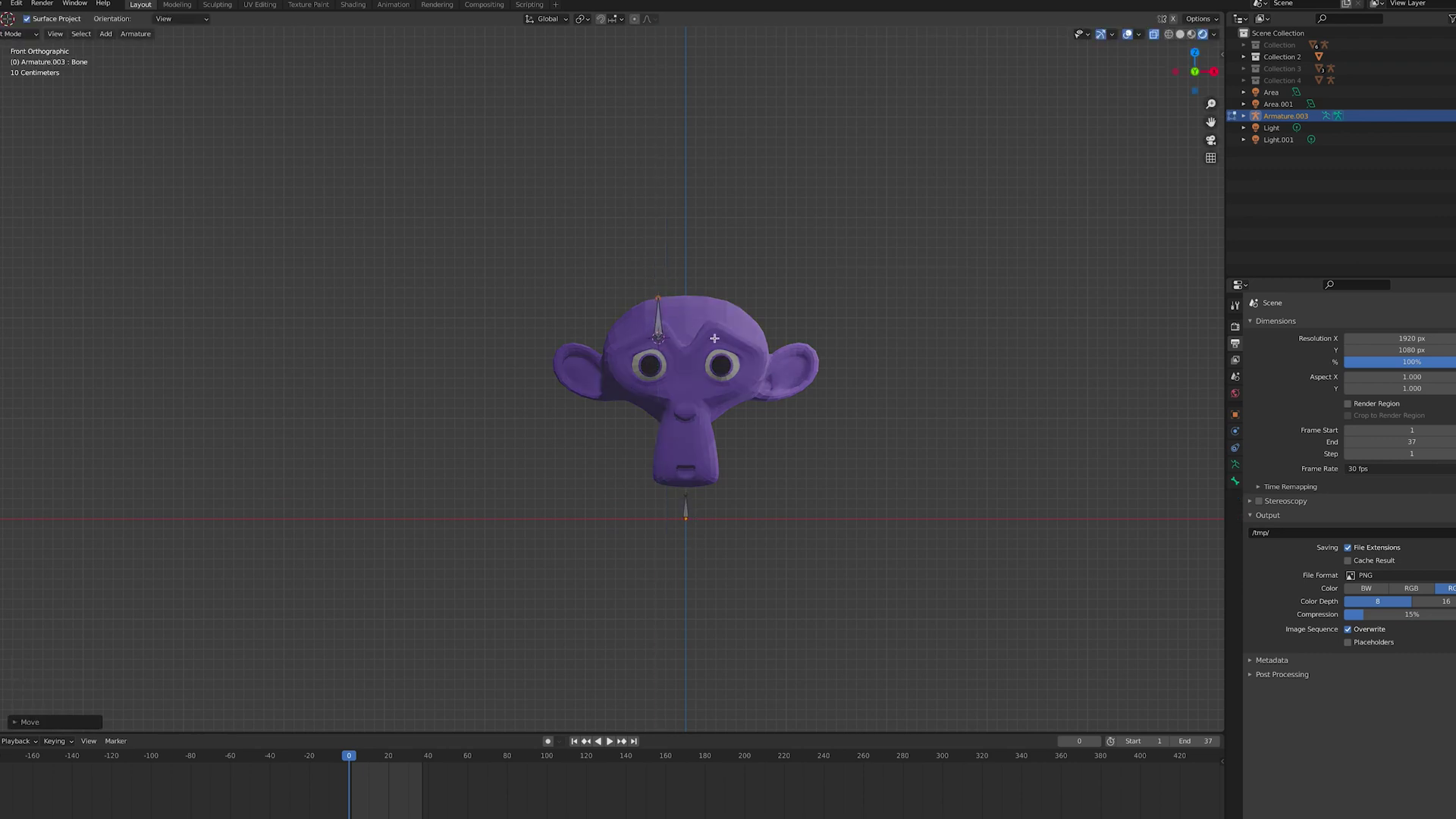
{"action": "key", "text": "shift+a"}
{"action": "key", "text": "g"}
{"action": "left_click", "coordinate": [731, 326]}
Parent each of the two eyebrow bones to the root bone and leave Edit Mode
{"action": "left_click", "coordinate": [1, 58]}
{"action": "left_click", "coordinate": [658, 323]}
{"action": "left_click", "coordinate": [686, 511], "text": "shift"}
{"action": "key", "text": "ctrl+p"}
{"action": "left_click", "coordinate": [688, 533]}
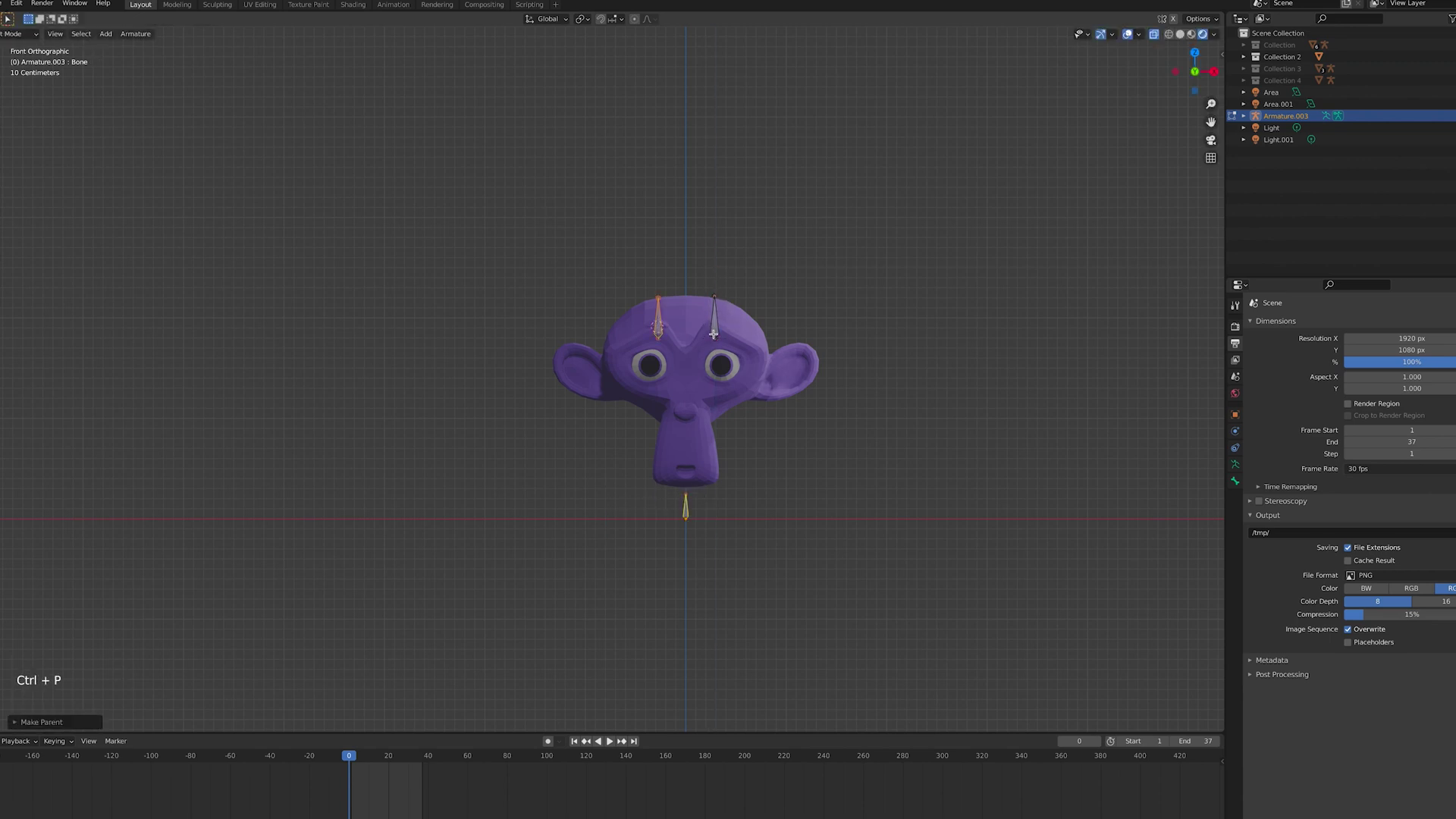
{"action": "left_click", "coordinate": [714, 334]}
{"action": "left_click", "coordinate": [687, 507], "text": "shift"}
{"action": "key", "text": "ctrl+p"}
{"action": "left_click", "coordinate": [720, 492]}
{"action": "key", "text": "Tab"}
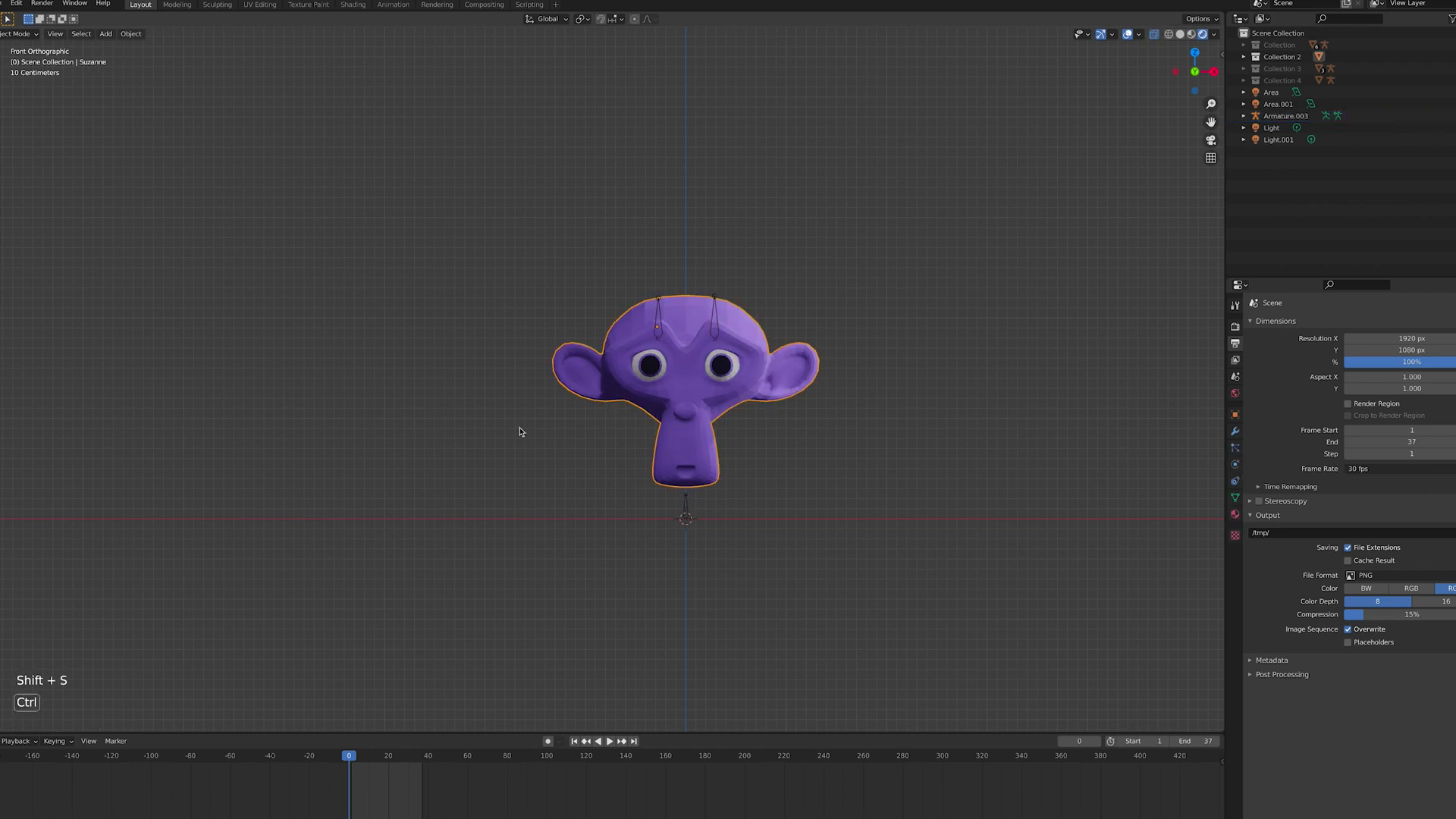
Apply all transforms to Suzanne and parent it to the new armature with automatic weights
{"action": "key", "text": "ctrl+a"}
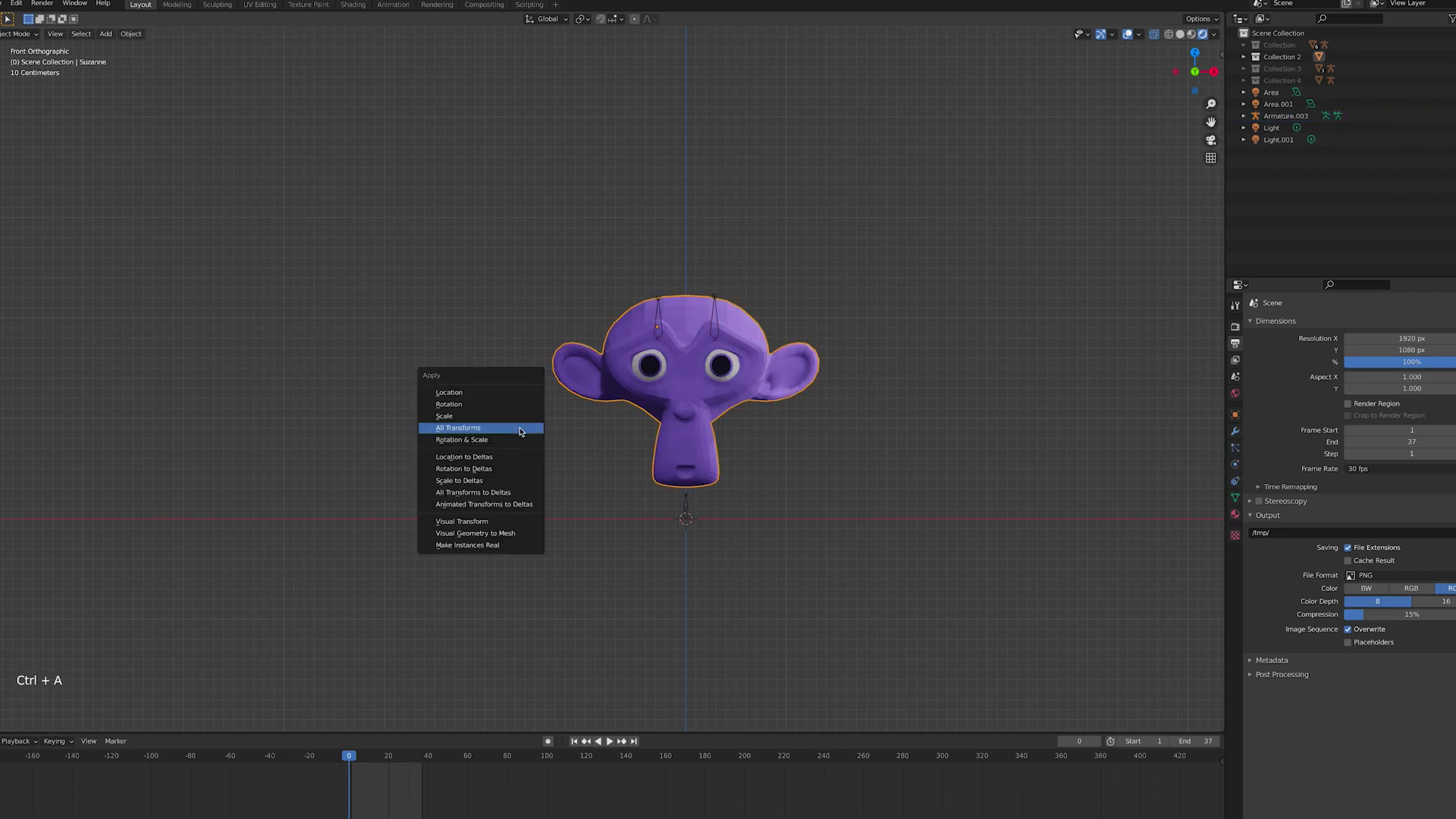
{"action": "left_click", "coordinate": [521, 429]}
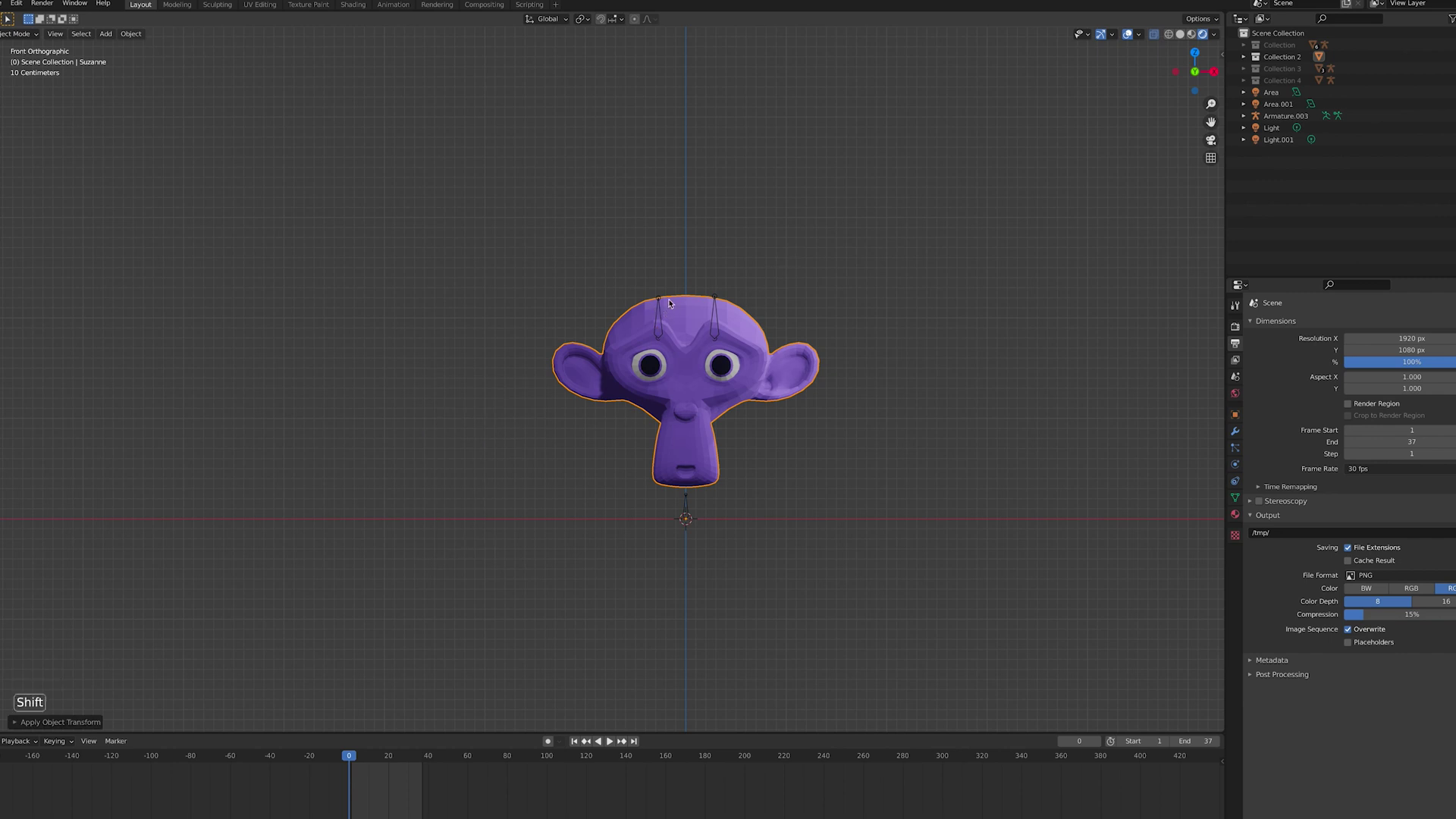
{"action": "left_click", "coordinate": [714, 298], "text": "shift"}
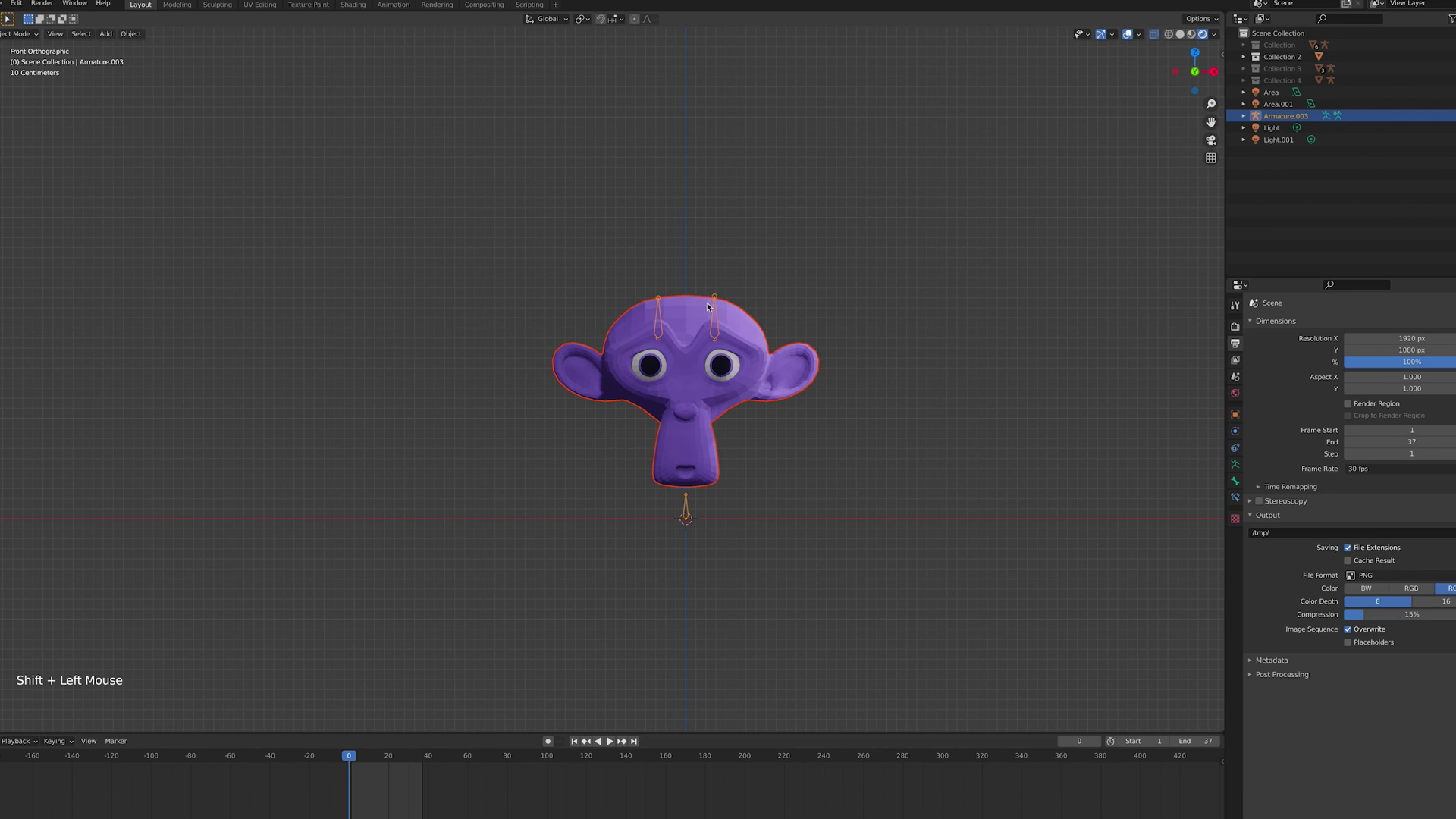
{"action": "key", "text": "ctrl+p"}
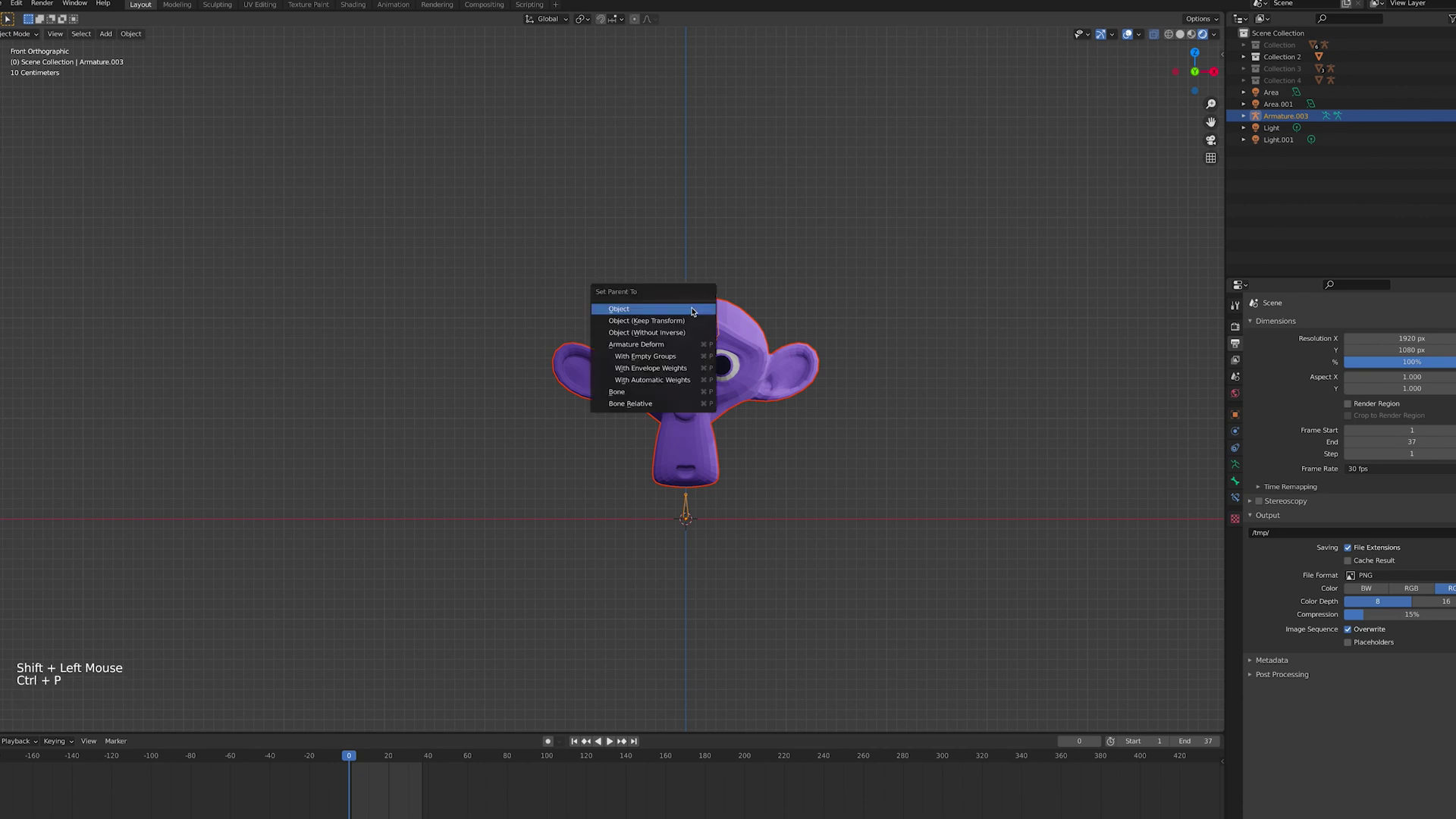
{"action": "left_click", "coordinate": [680, 381]}
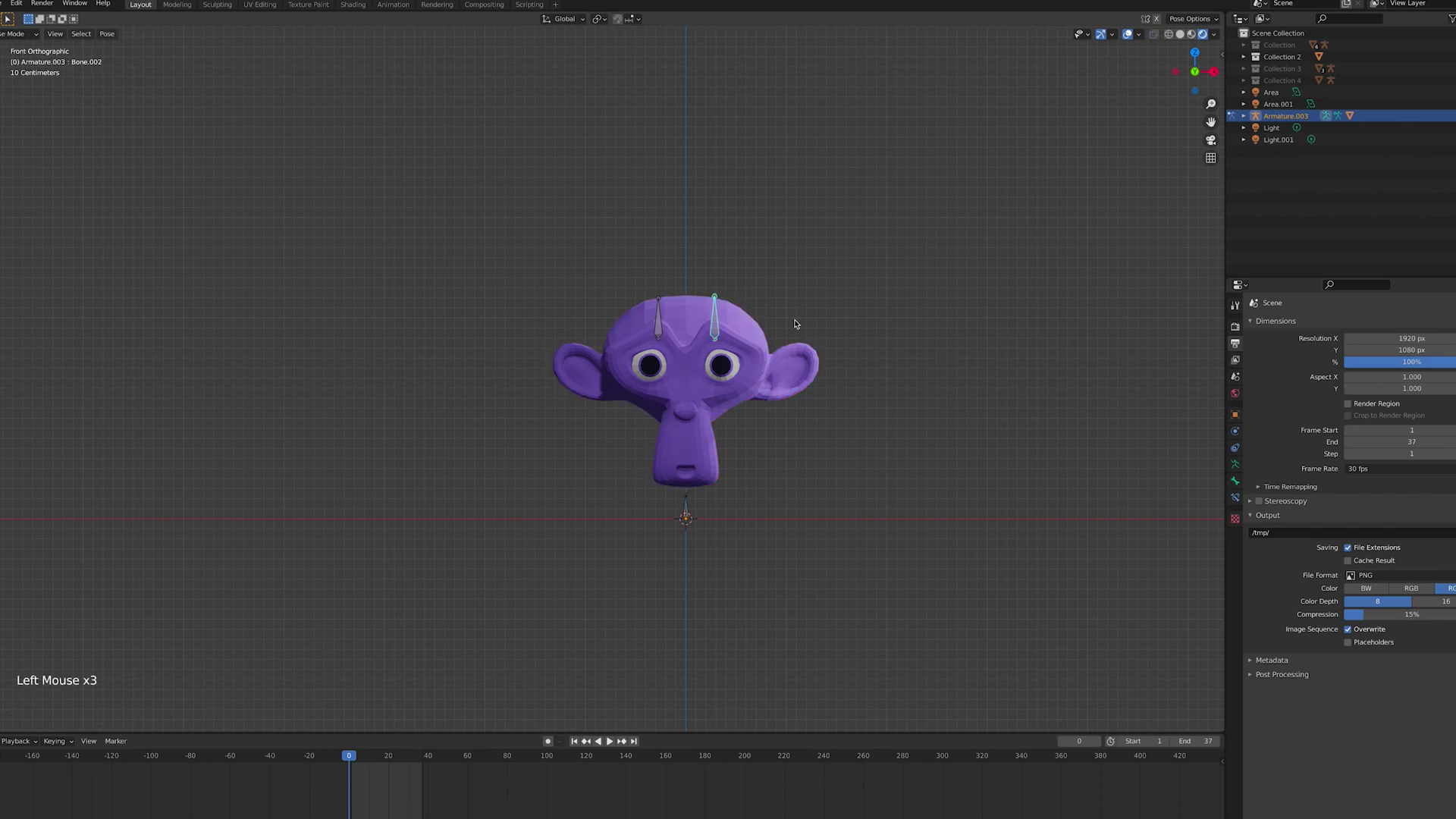
In Pose Mode, test the mesh deformation by moving each eyebrow bone and cancelling the move
{"action": "key", "text": "g"}
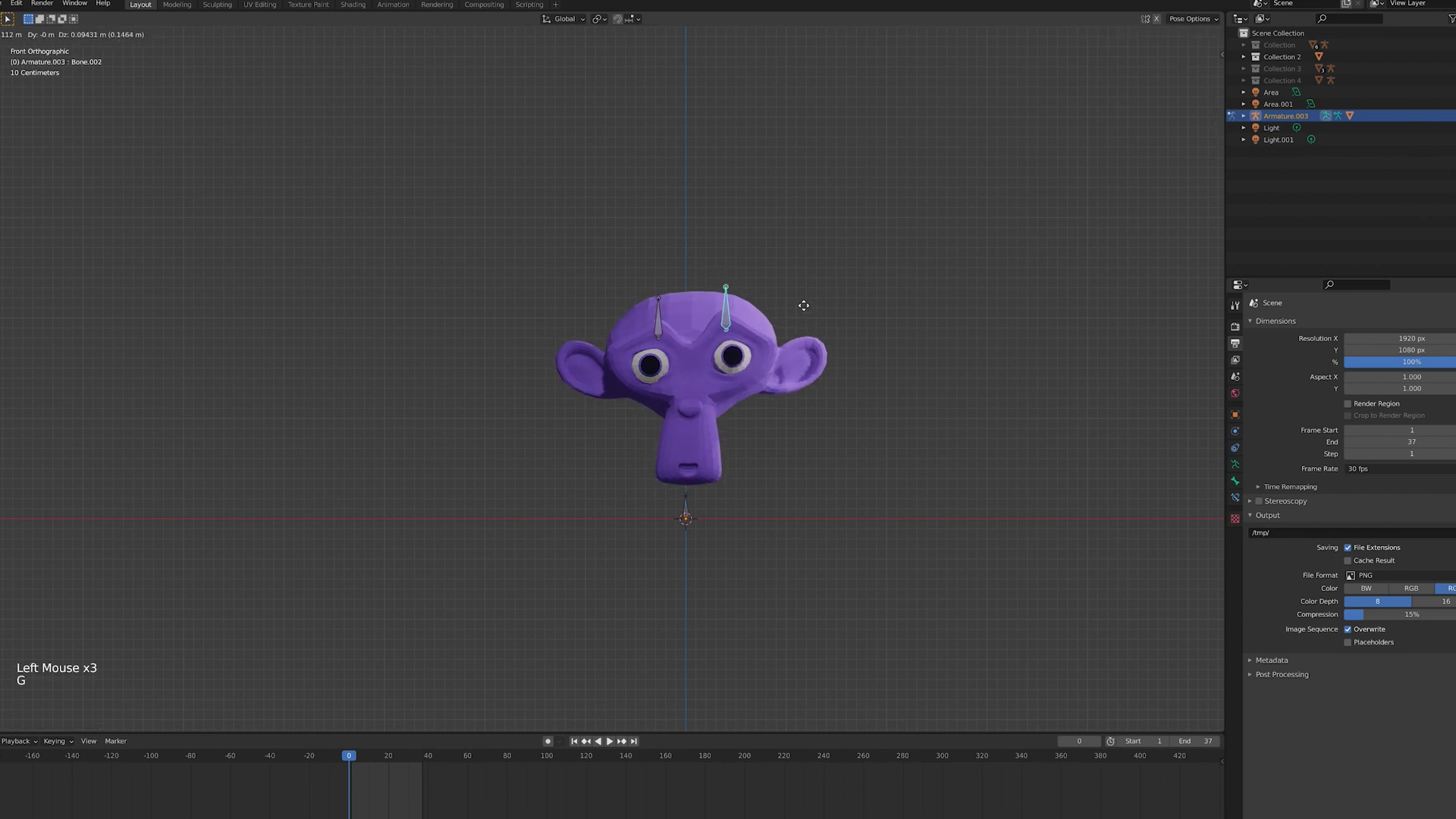
{"action": "right_click", "coordinate": [850, 278]}
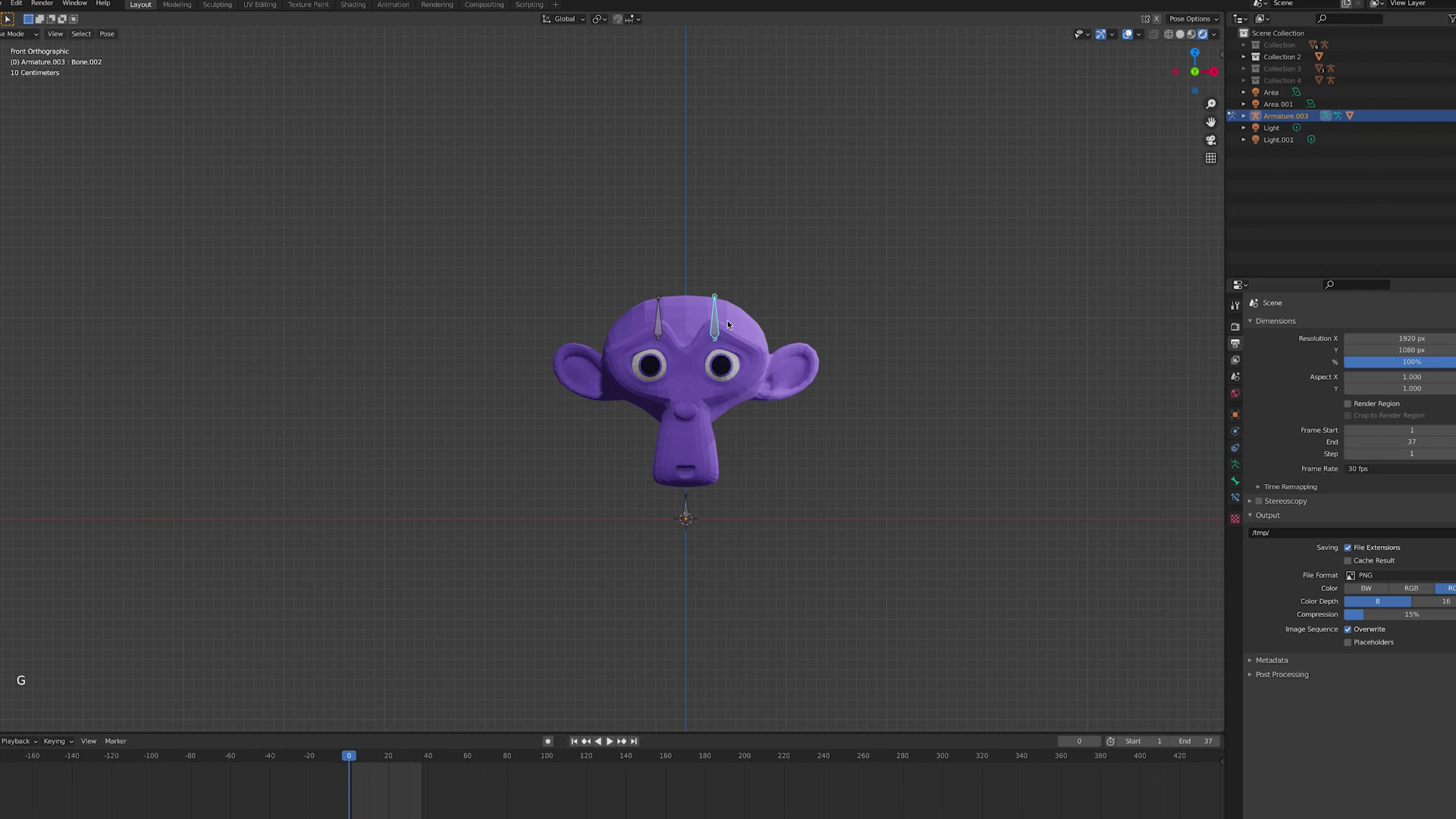
{"action": "key", "text": "g"}
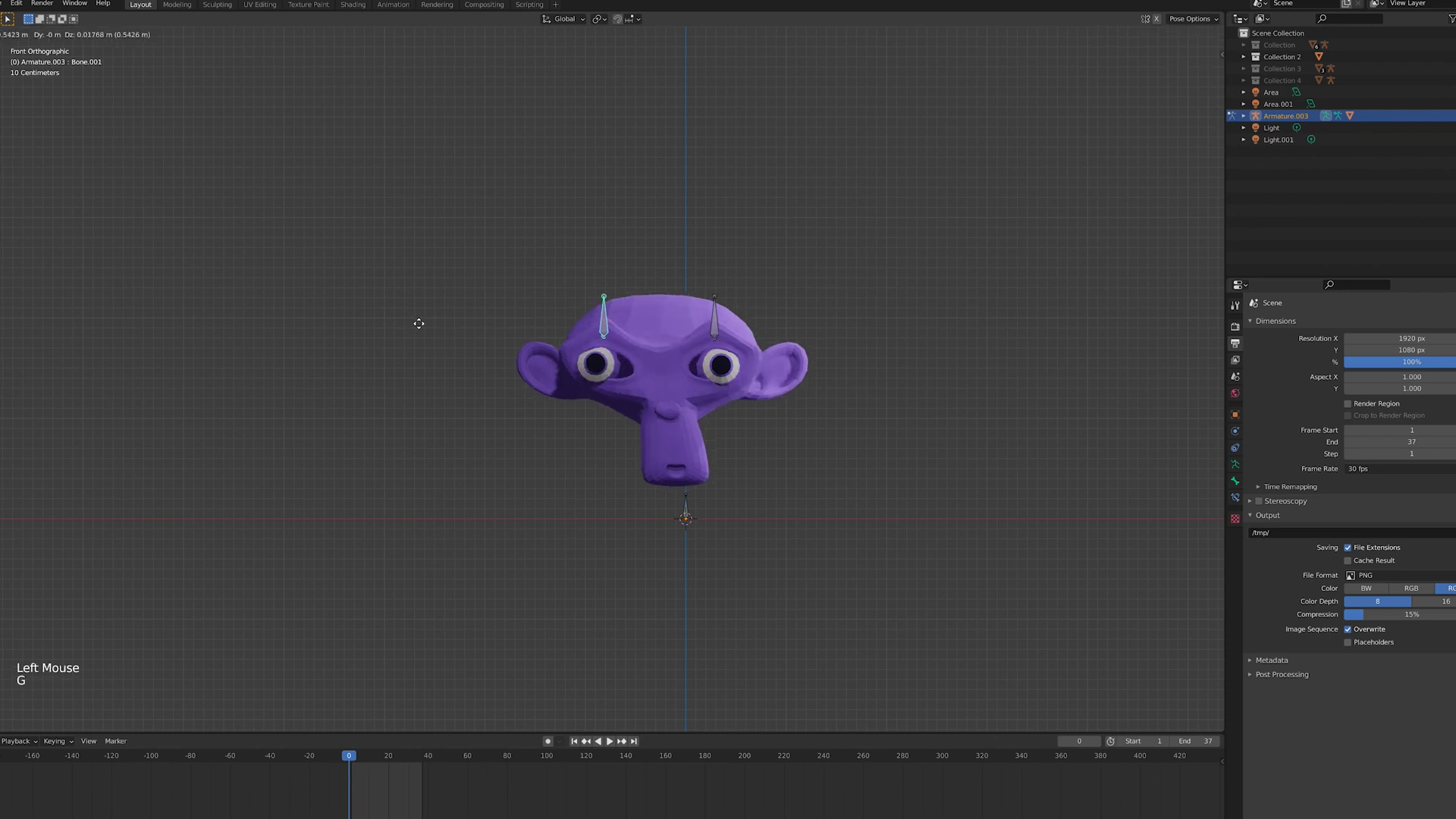
{"action": "right_click", "coordinate": [424, 325]}
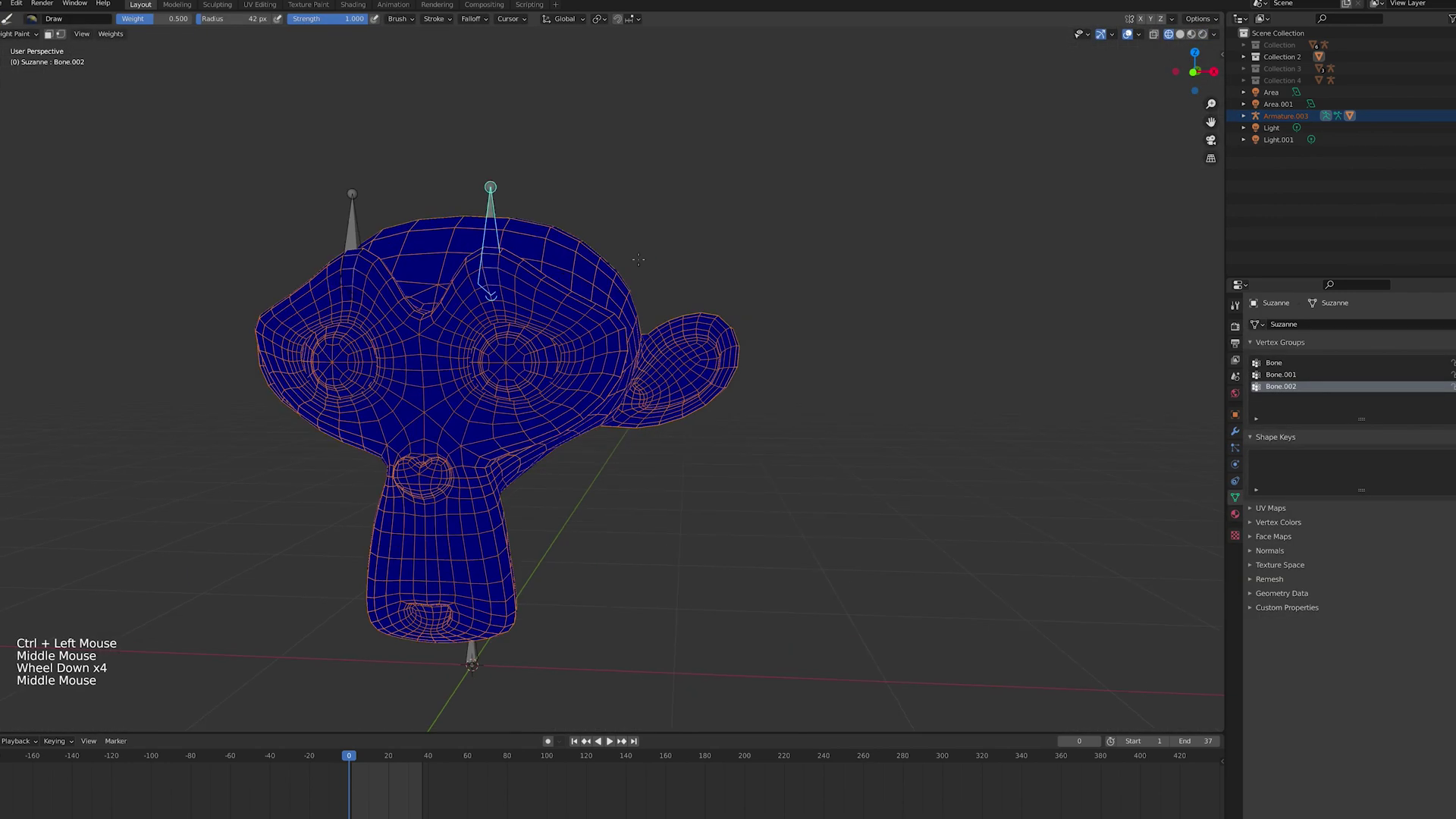
In Weight Paint mode, limit Bone.002's influence to its eyebrow using the Draw brush at weight 0.5
{"action": "left_click", "coordinate": [482, 355]}
{"action": "mouse_move", "coordinate": [531, 379]}
{"action": "middle_mouse_down"}
{"action": "mouse_move", "coordinate": [485, 356]}
{"action": "mouse_move", "coordinate": [886, 434]}
{"action": "mouse_move", "coordinate": [826, 417]}
{"action": "middle_mouse_up"}
{"action": "left_click", "coordinate": [482, 355]}
{"action": "left_click", "coordinate": [482, 355]}
{"action": "left_click", "coordinate": [482, 354]}
{"action": "left_click", "coordinate": [482, 355]}
{"action": "left_click", "coordinate": [886, 434]}
{"action": "mouse_move", "coordinate": [827, 417]}
{"action": "middle_mouse_down", "text": "shift"}
{"action": "mouse_move", "coordinate": [808, 303]}
{"action": "mouse_move", "coordinate": [690, 394]}
{"action": "middle_mouse_up", "text": "shift"}
{"action": "left_click_drag", "start_coordinate": [553, 576], "coordinate": [651, 603]}
{"action": "scroll", "coordinate": [648, 584], "scroll_direction": "down", "scroll_amount": 2}
{"action": "middle_click_drag", "start_coordinate": [648, 584], "coordinate": [699, 497]}
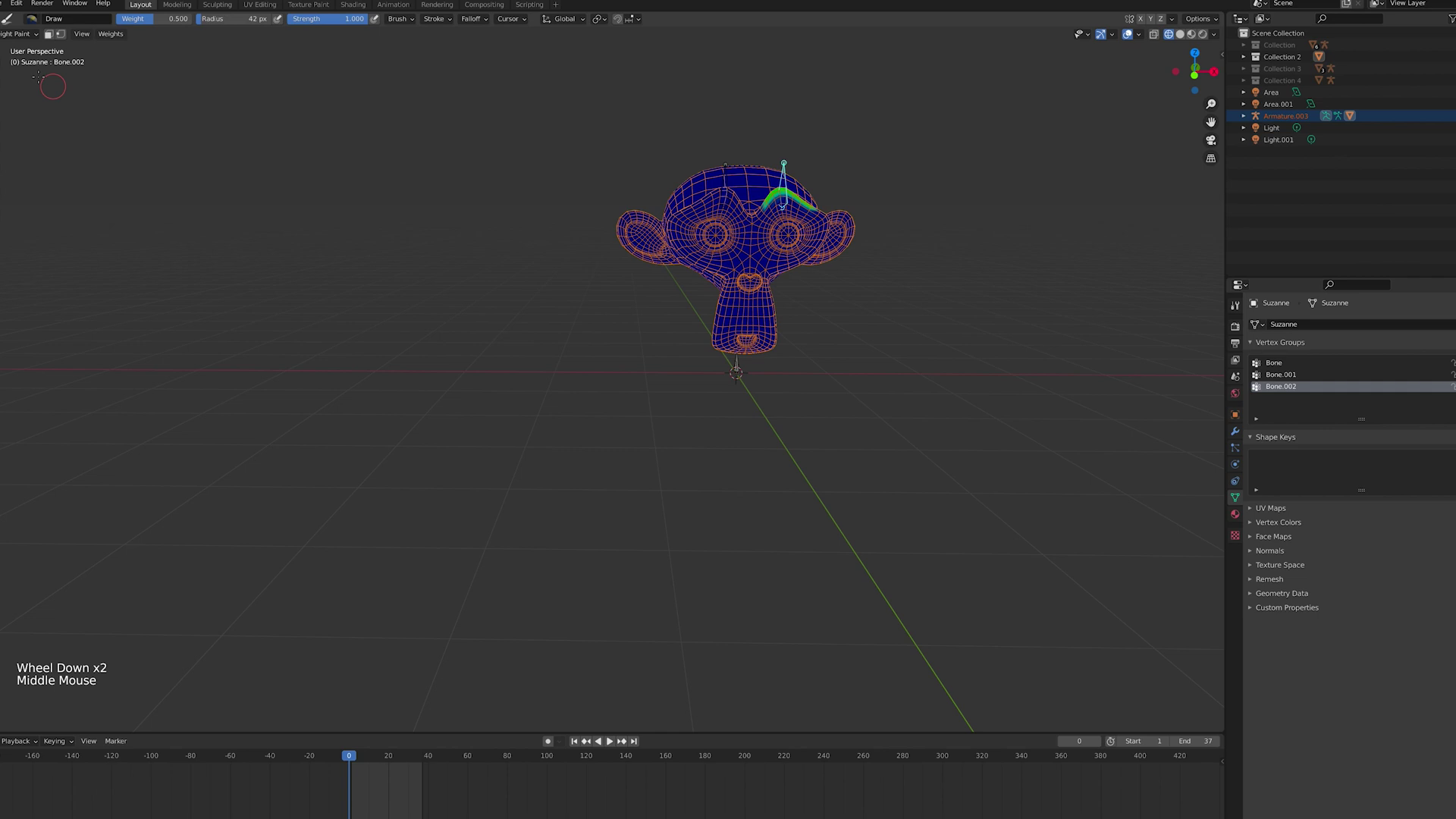
Soften Bone.002's weights around its eyebrow with the Blur brush at strength 1
{"action": "left_click", "coordinate": [2, 87]}
{"action": "middle_click_drag", "start_coordinate": [690, 290], "coordinate": [671, 284]}
{"action": "middle_click_drag", "start_coordinate": [671, 284], "coordinate": [475, 413], "text": "shift"}
{"action": "middle_click_drag", "start_coordinate": [476, 413], "coordinate": [448, 371]}
{"action": "scroll", "coordinate": [436, 351], "scroll_direction": "up", "scroll_amount": 2}
{"action": "left_click_drag", "start_coordinate": [404, 331], "coordinate": [429, 306]}
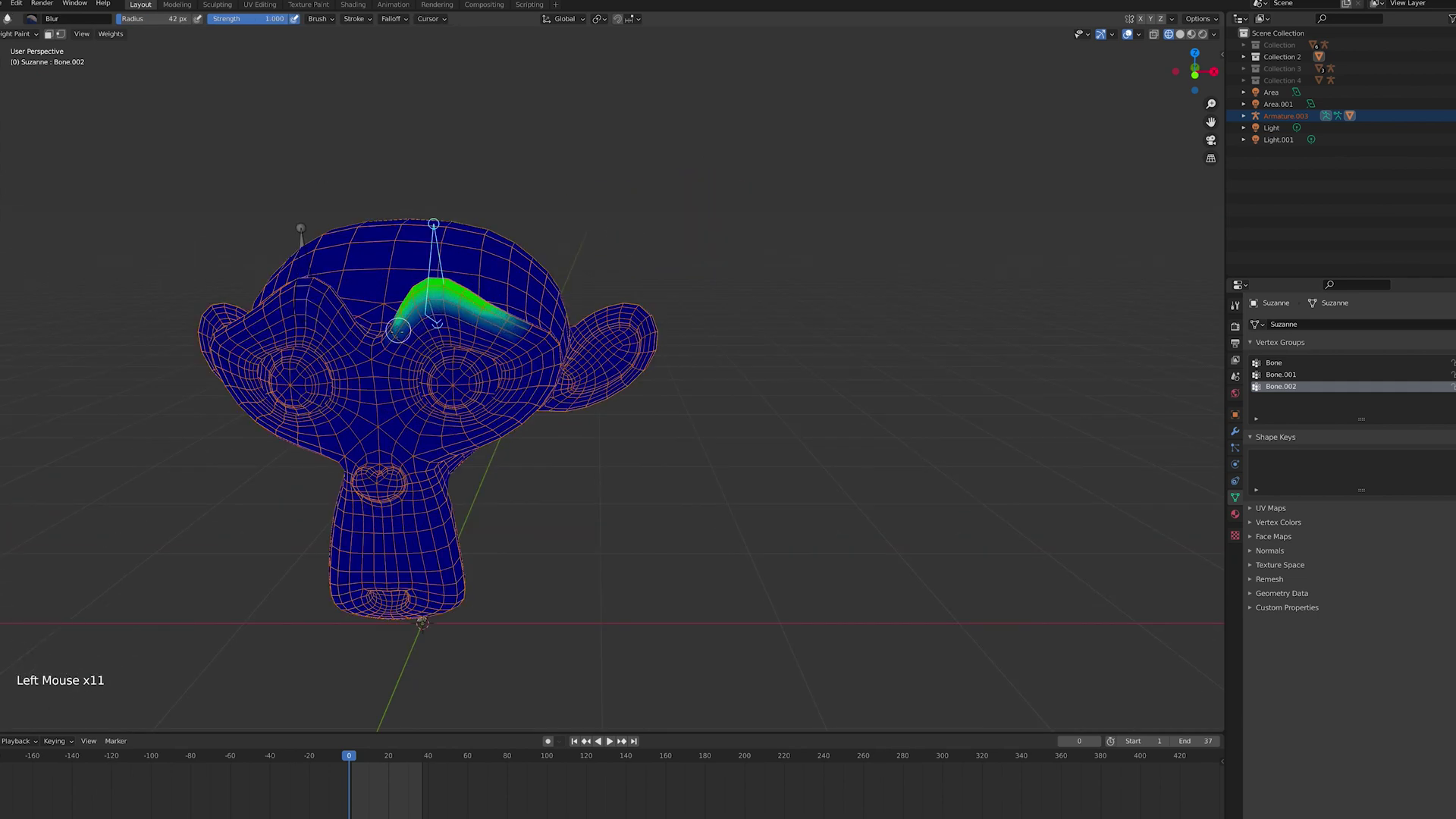
{"action": "scroll", "coordinate": [482, 308], "scroll_direction": "down", "scroll_amount": 1}
{"action": "middle_click_drag", "start_coordinate": [482, 309], "coordinate": [621, 394]}
{"action": "mouse_move", "coordinate": [622, 395]}
{"action": "middle_mouse_down"}
{"action": "mouse_move", "coordinate": [758, 409]}
{"action": "mouse_move", "coordinate": [712, 342]}
{"action": "mouse_move", "coordinate": [839, 445]}
{"action": "middle_mouse_up"}
{"action": "scroll", "coordinate": [837, 416], "scroll_direction": "up", "scroll_amount": 1}
{"action": "left_click", "coordinate": [838, 416]}
{"action": "left_click", "coordinate": [838, 415]}
Select Bone.001 in front view and soften its eyebrow weights with the Blur brush at a 96 px radius
{"action": "key", "text": "KP_1"}
{"action": "scroll", "coordinate": [838, 444], "scroll_direction": "up", "scroll_amount": 2}
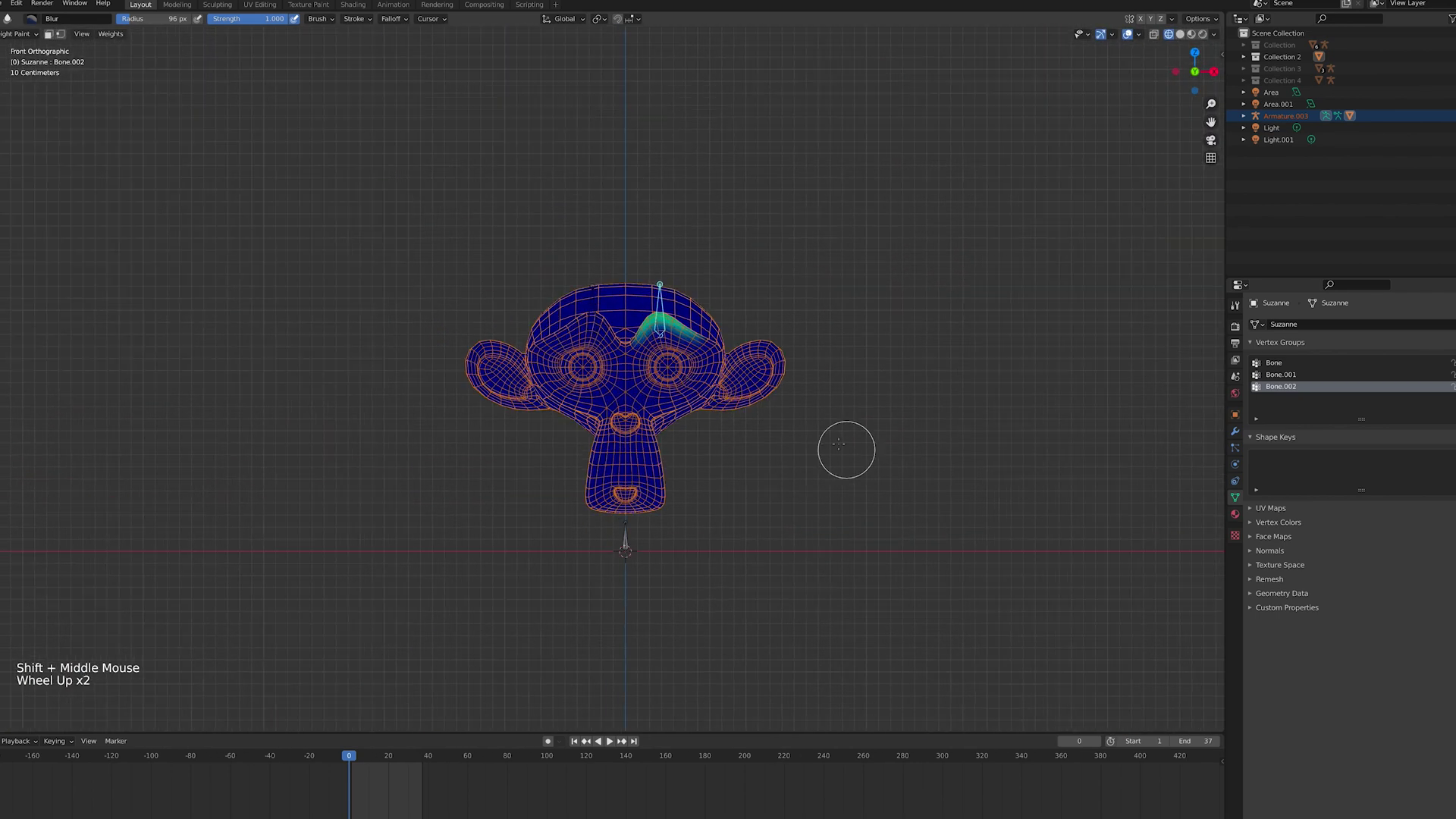
{"action": "left_click", "coordinate": [599, 312], "text": "ctrl"}
{"action": "left_click", "coordinate": [613, 341]}
{"action": "left_click", "coordinate": [540, 341]}
{"action": "left_click", "coordinate": [559, 336]}
{"action": "scroll", "coordinate": [558, 336], "scroll_direction": "down", "scroll_amount": 2}
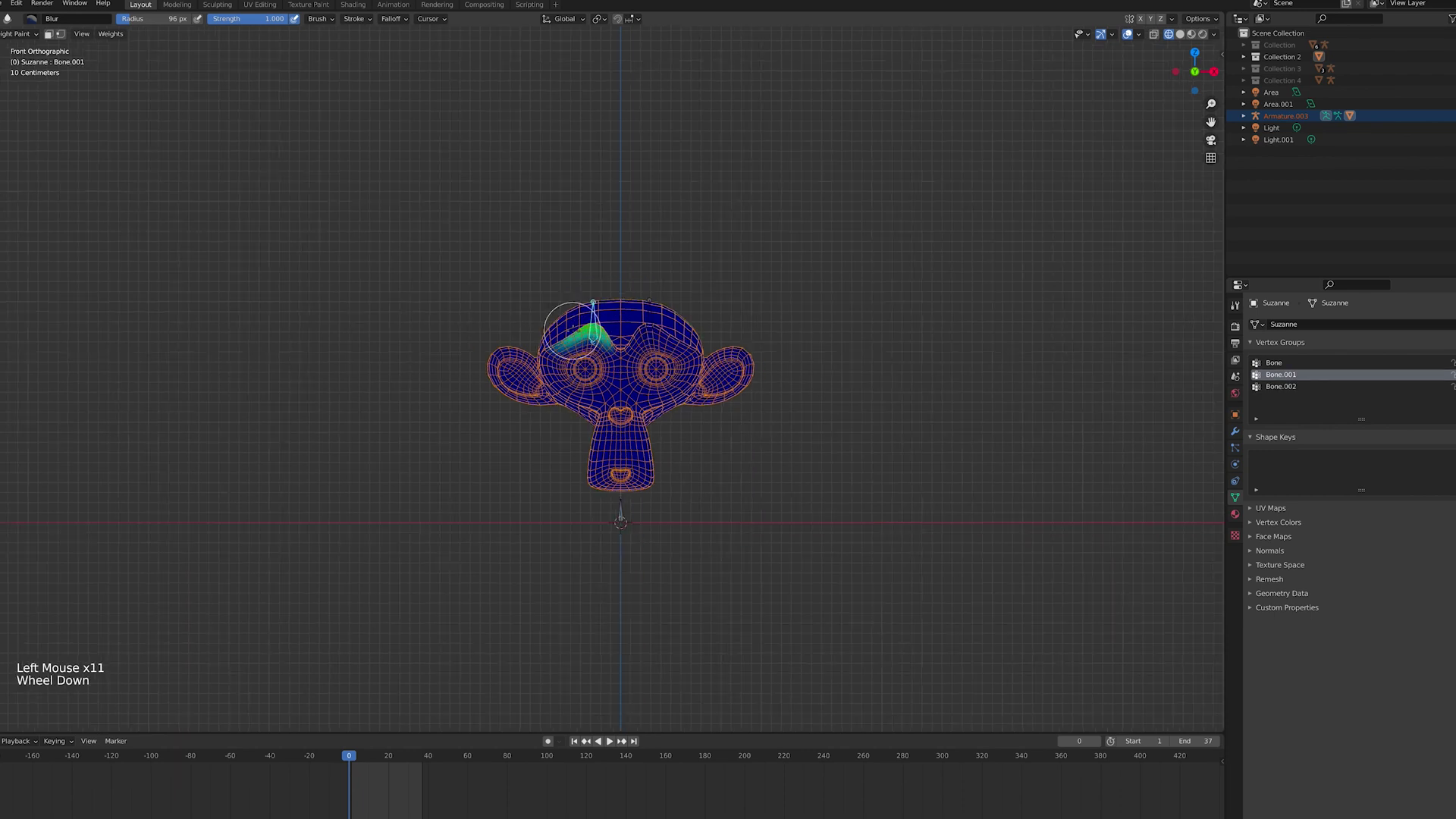
In Pose Mode, insert a keyframe for all of the armature's bones at frame 0
{"action": "middle_click_drag", "start_coordinate": [559, 336], "coordinate": [622, 356]}
{"action": "middle_click_drag", "start_coordinate": [622, 356], "coordinate": [644, 364], "text": "shift"}
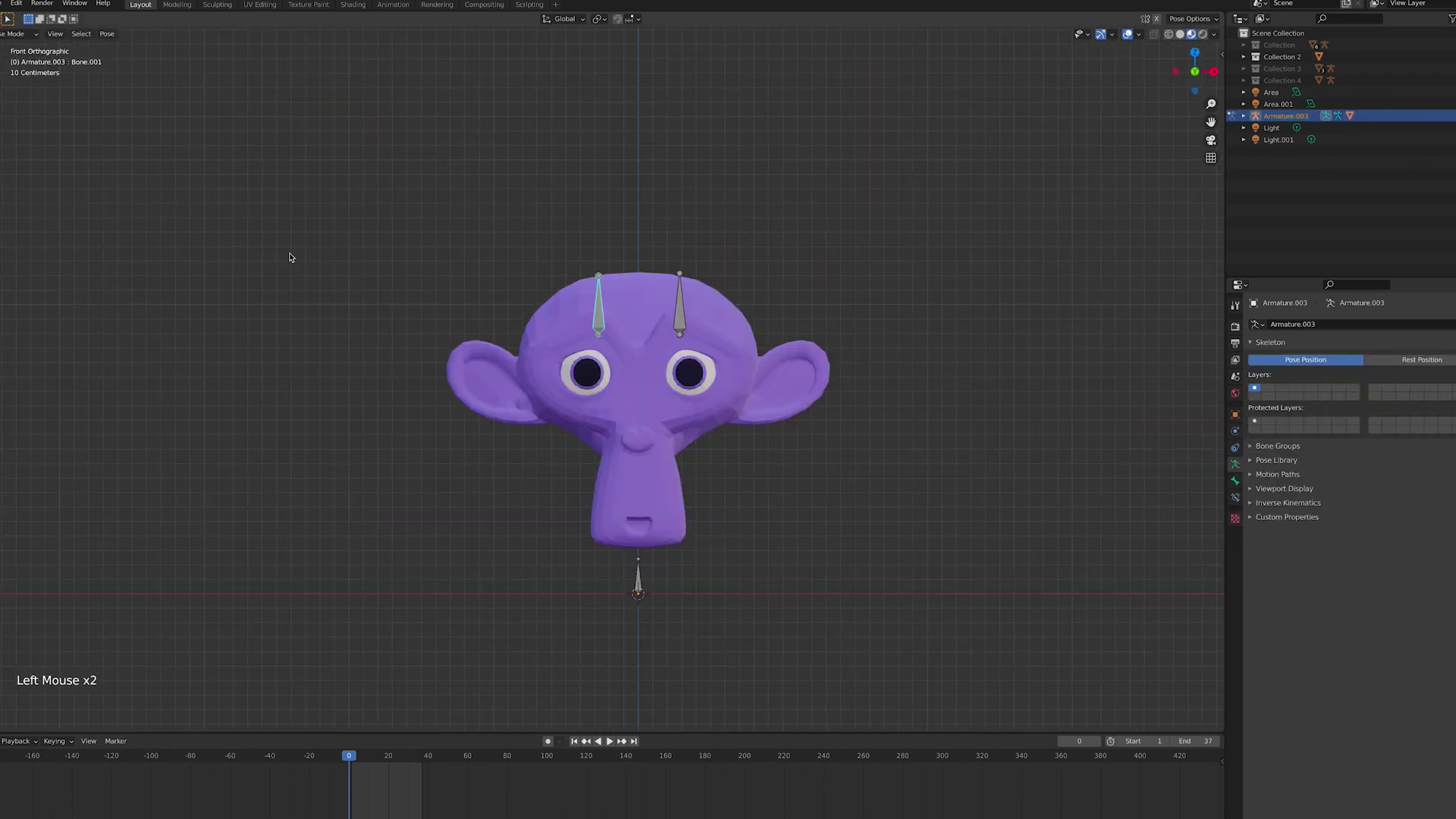
{"action": "key", "text": "a"}
{"action": "key", "text": "i"}
{"action": "left_click", "coordinate": [314, 271]}
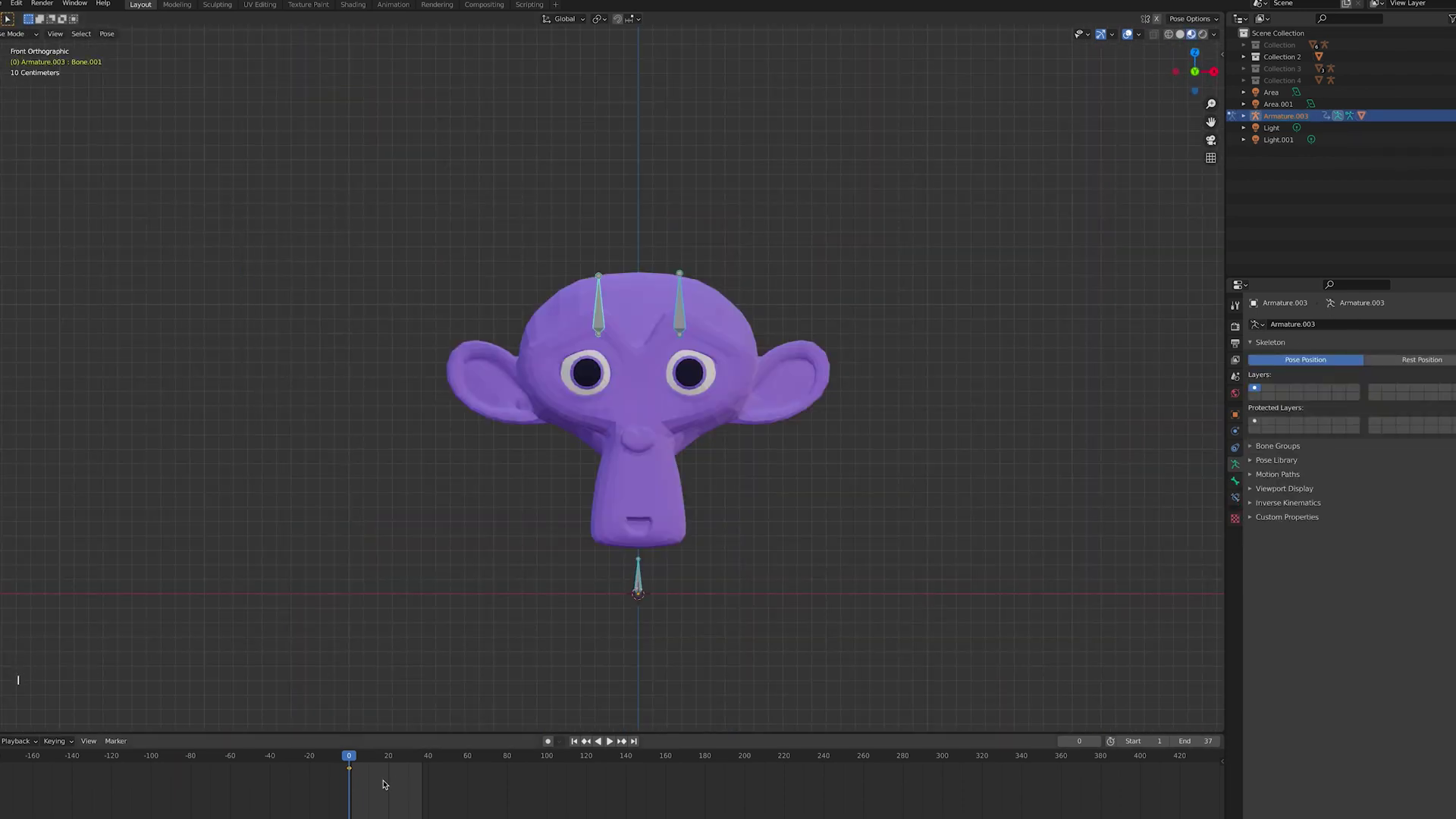
At frame 20, raise both eyebrow bones about 0.3 m along the global Z axis
{"action": "left_click", "coordinate": [599, 303]}
{"action": "left_click", "coordinate": [680, 303], "text": "shift"}
{"action": "key", "text": "g"}
{"action": "key", "text": "z"}
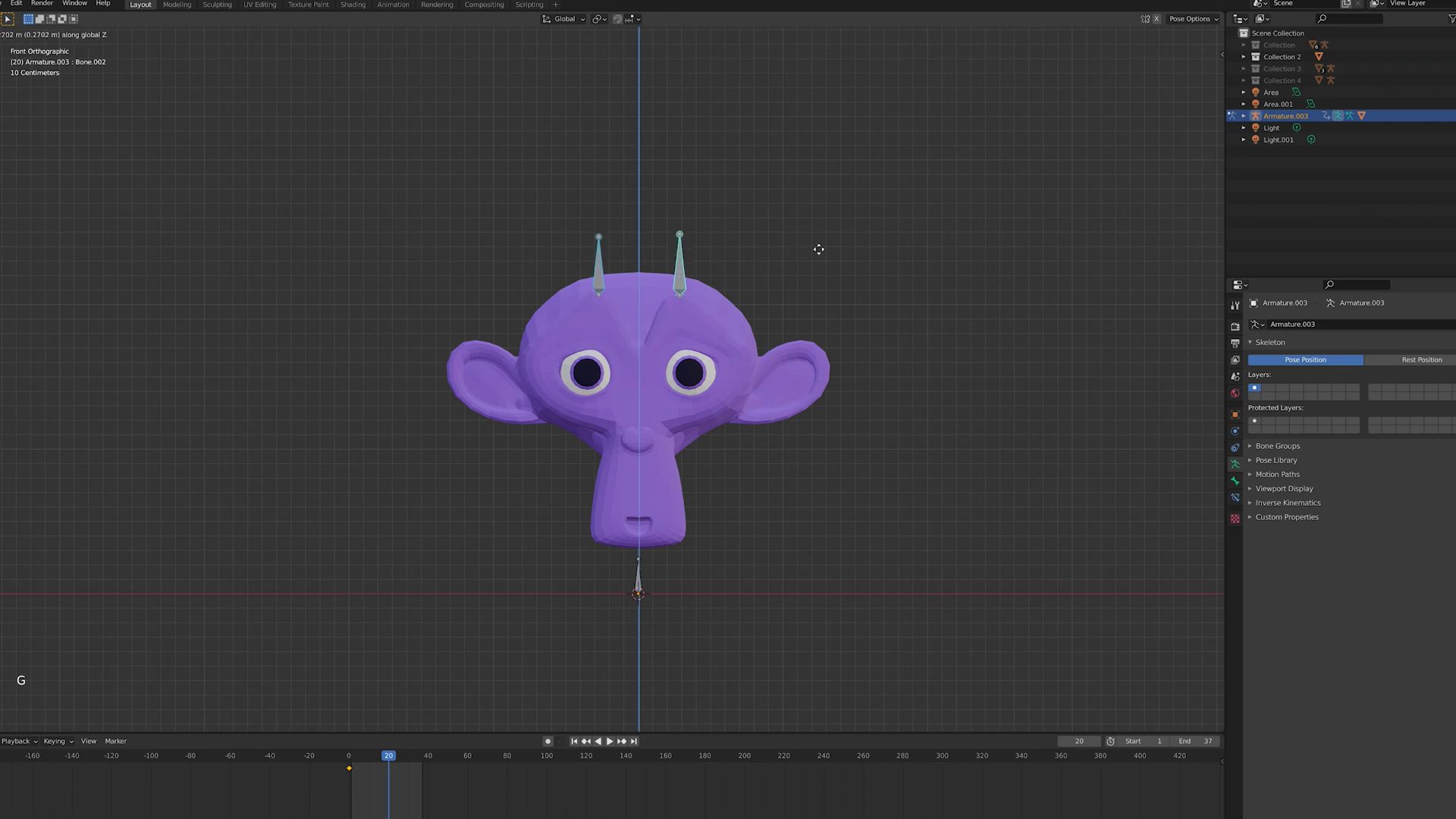
{"action": "left_click", "coordinate": [819, 247]}
Shift both eyebrow bones along the Y axis from the side view and insert a keyframe at frame 20
{"action": "key", "text": "KP_3"}
{"action": "key", "text": "g"}
{"action": "key", "text": "y"}
{"action": "left_click", "coordinate": [877, 420]}
{"action": "key", "text": "KP_1"}
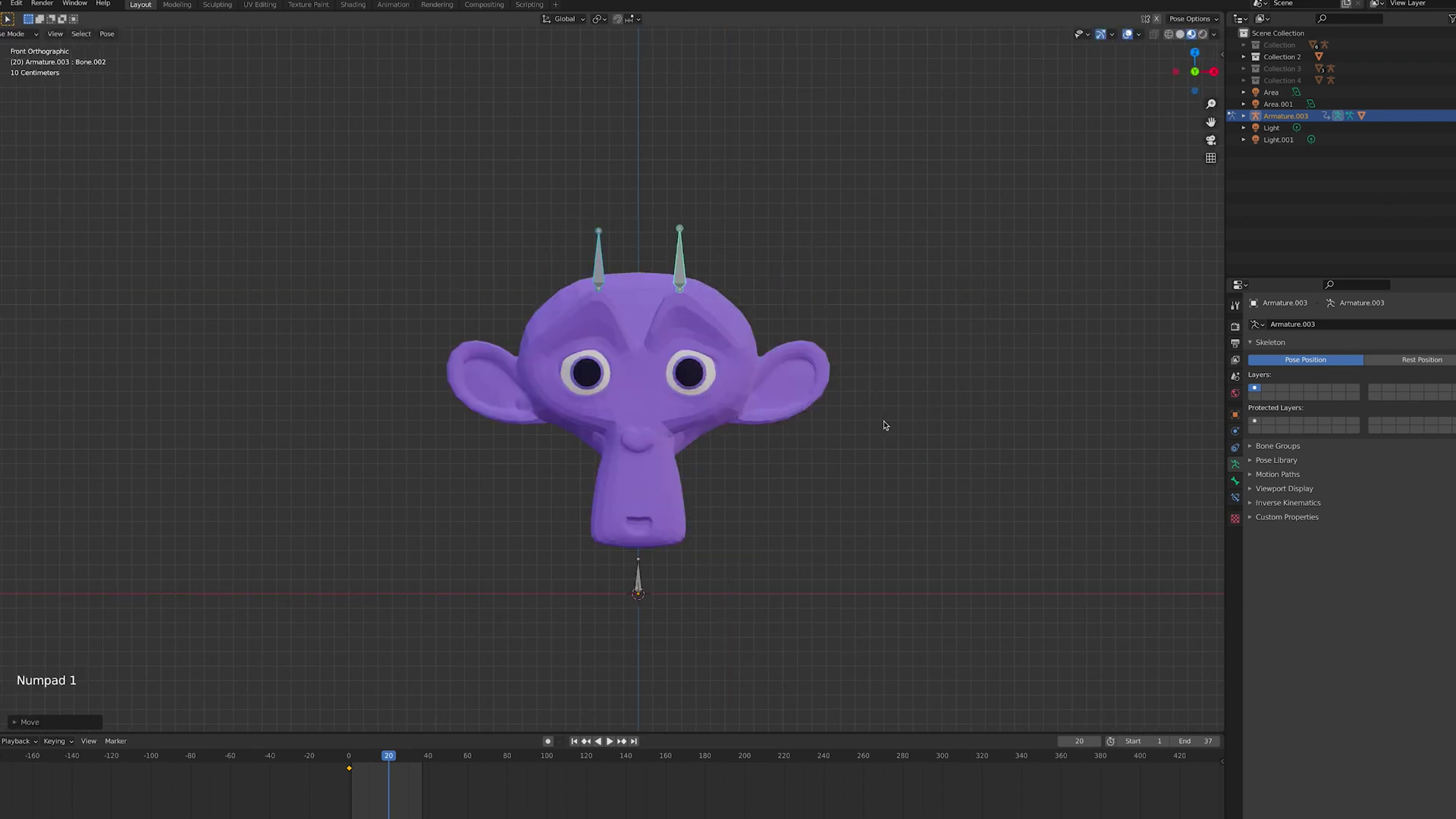
{"action": "key", "text": "i"}
{"action": "left_click", "coordinate": [804, 501]}
At frame 37, clear the location of all bones and insert a keyframe
{"action": "key", "text": "a"}
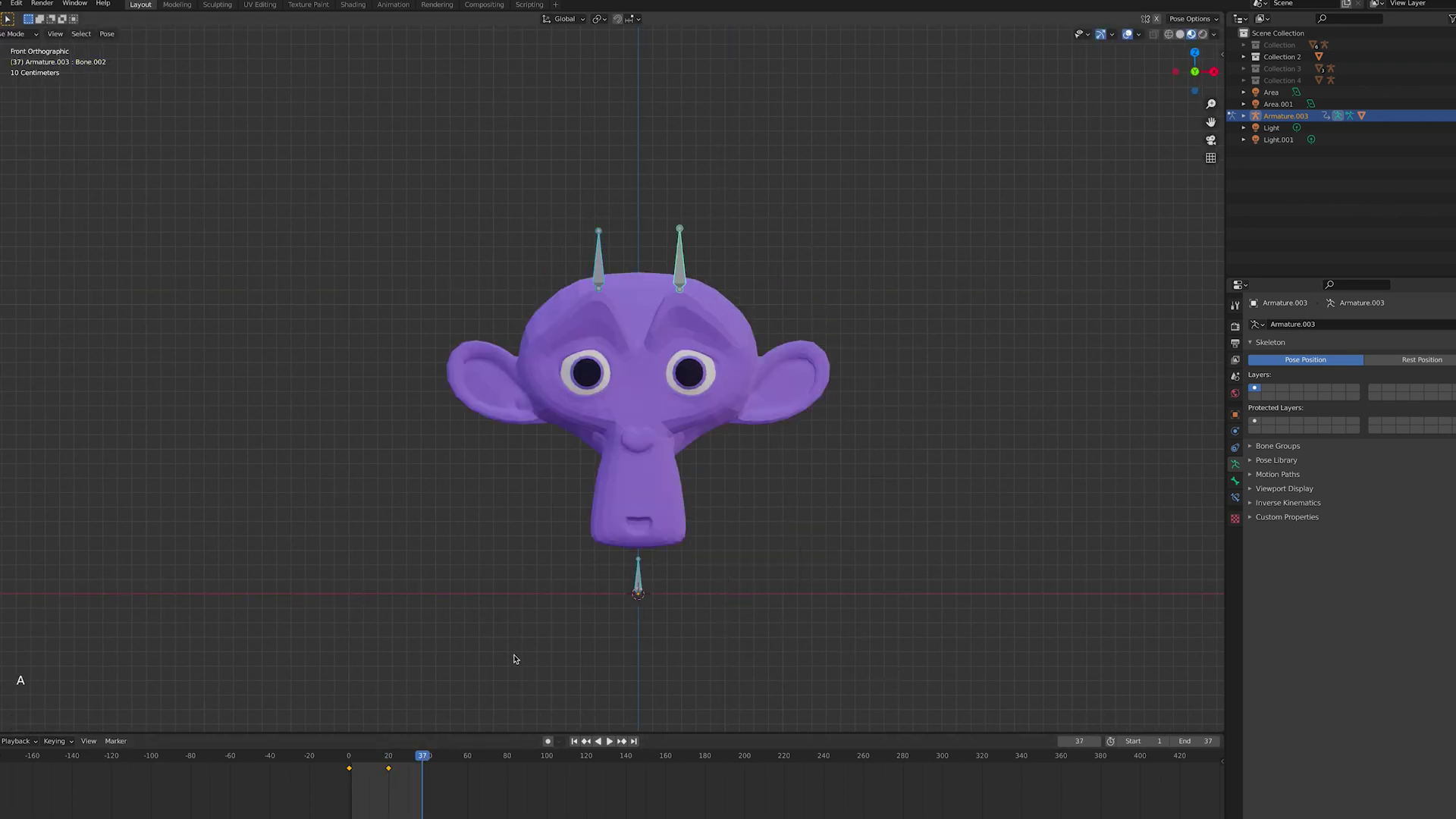
{"action": "key", "text": "alt+g"}
{"action": "key", "text": "i"}
{"action": "left_click", "coordinate": [514, 658]}
Play back the eyebrow animation from frame 0 in Rendered shading and go through the viewport gizmo and overlay settings
{"action": "left_click", "coordinate": [350, 756]}
{"action": "left_click", "coordinate": [604, 741]}
{"action": "left_click", "coordinate": [1203, 35]}
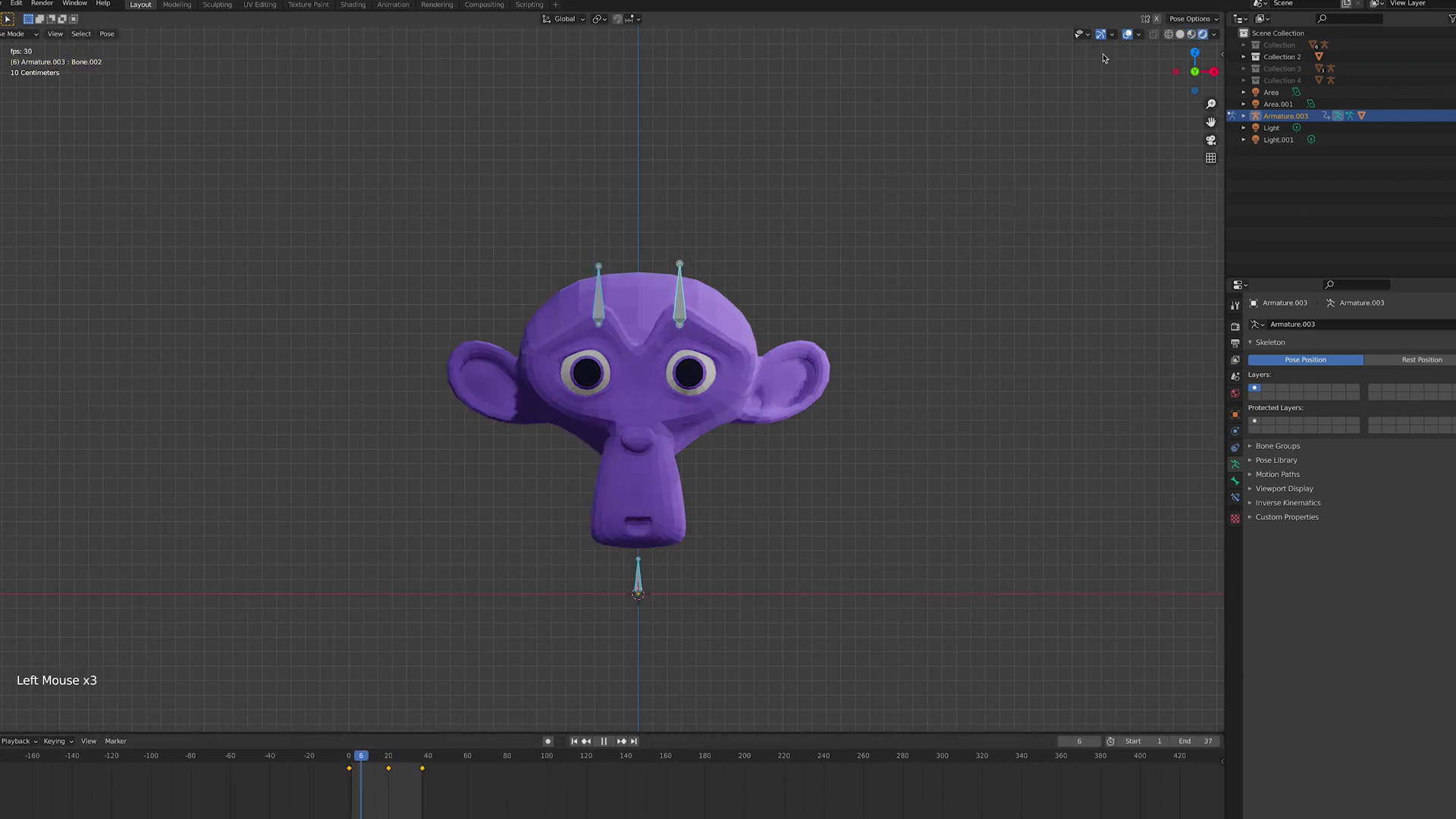
{"action": "left_click", "coordinate": [1111, 35]}
{"action": "left_click", "coordinate": [1138, 35]}
{"action": "left_click", "coordinate": [1143, 166]}
{"action": "scroll", "coordinate": [812, 402], "scroll_direction": "down", "scroll_amount": 2}
{"action": "middle_click_drag", "start_coordinate": [811, 402], "coordinate": [50, 367]}
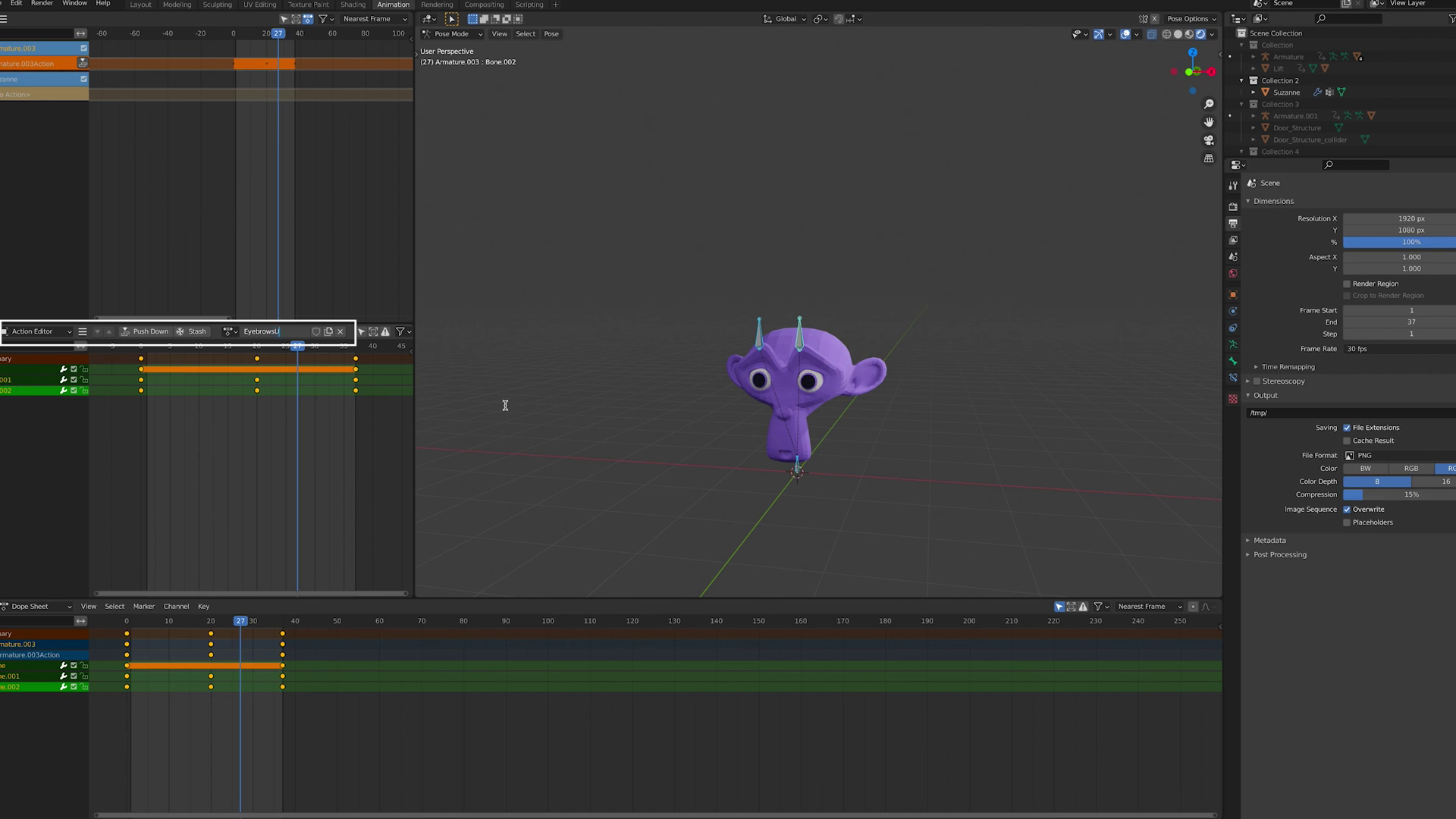
Name the finished eyebrow action EyebrowsUp and stash it
{"action": "key", "text": "Return"}
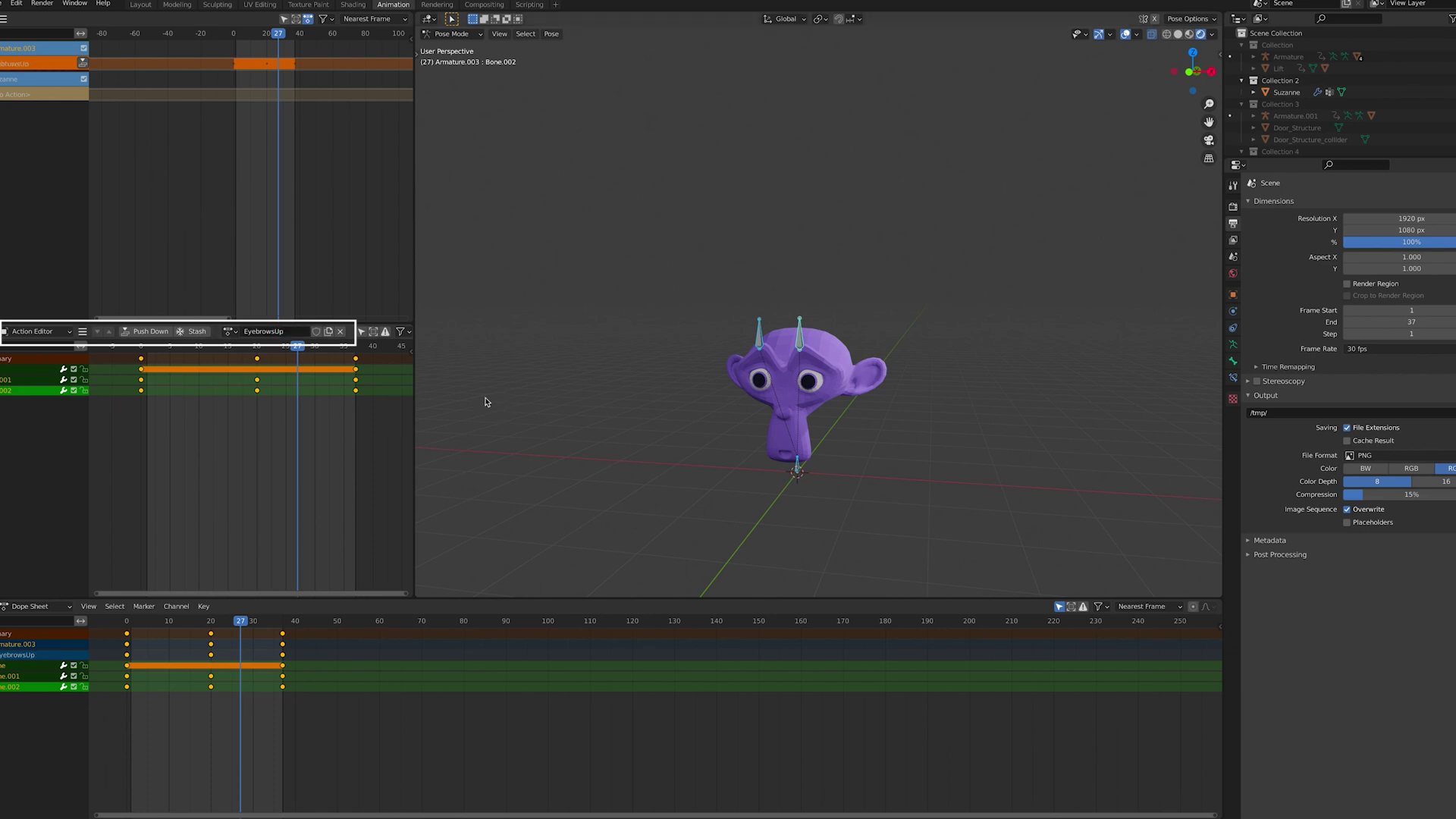
{"action": "left_click", "coordinate": [182, 334]}
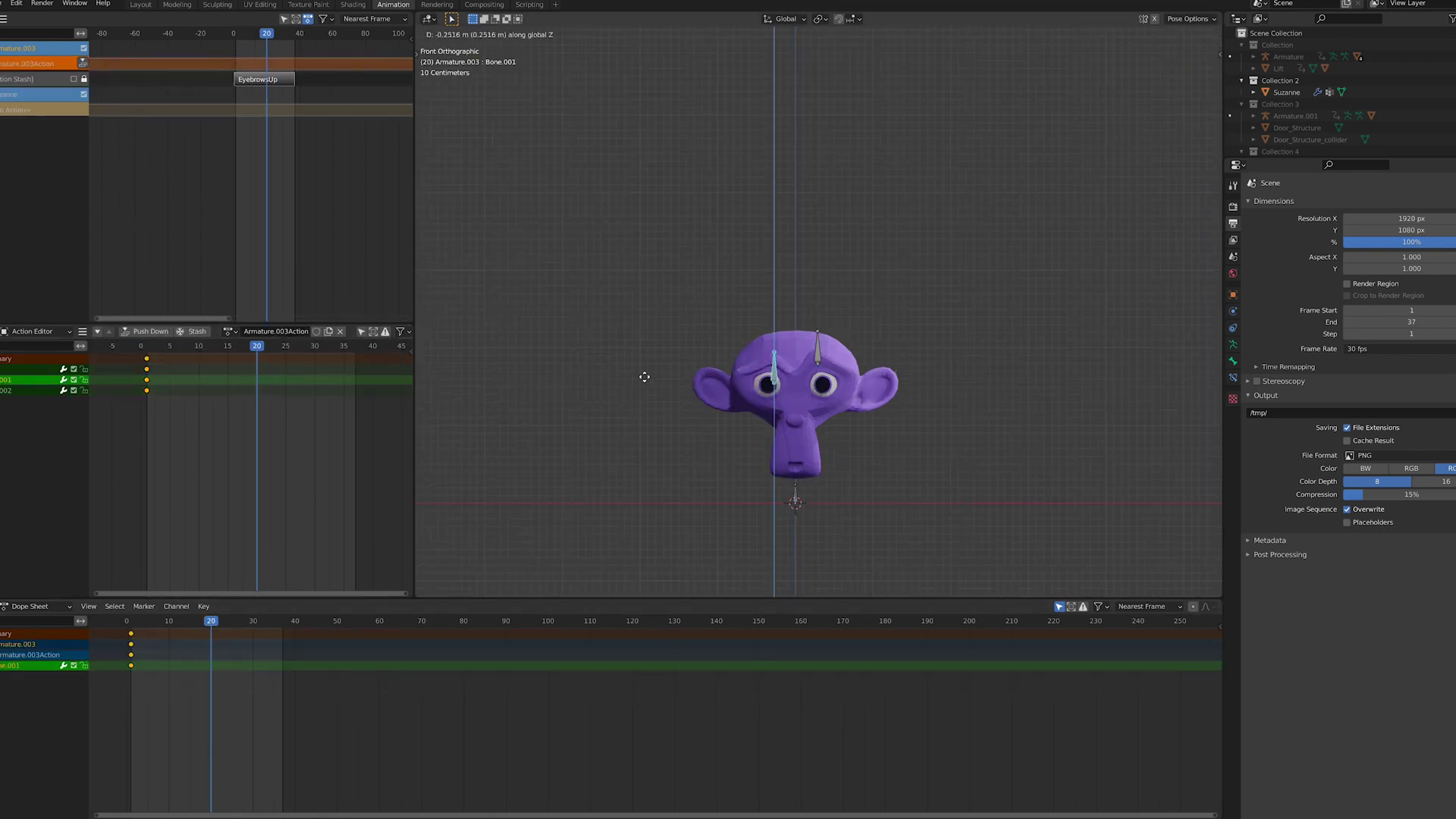
At frame 20 of the new action, shift both eyebrow bones along the global Y axis from the side view
{"action": "key", "text": "KP_3"}
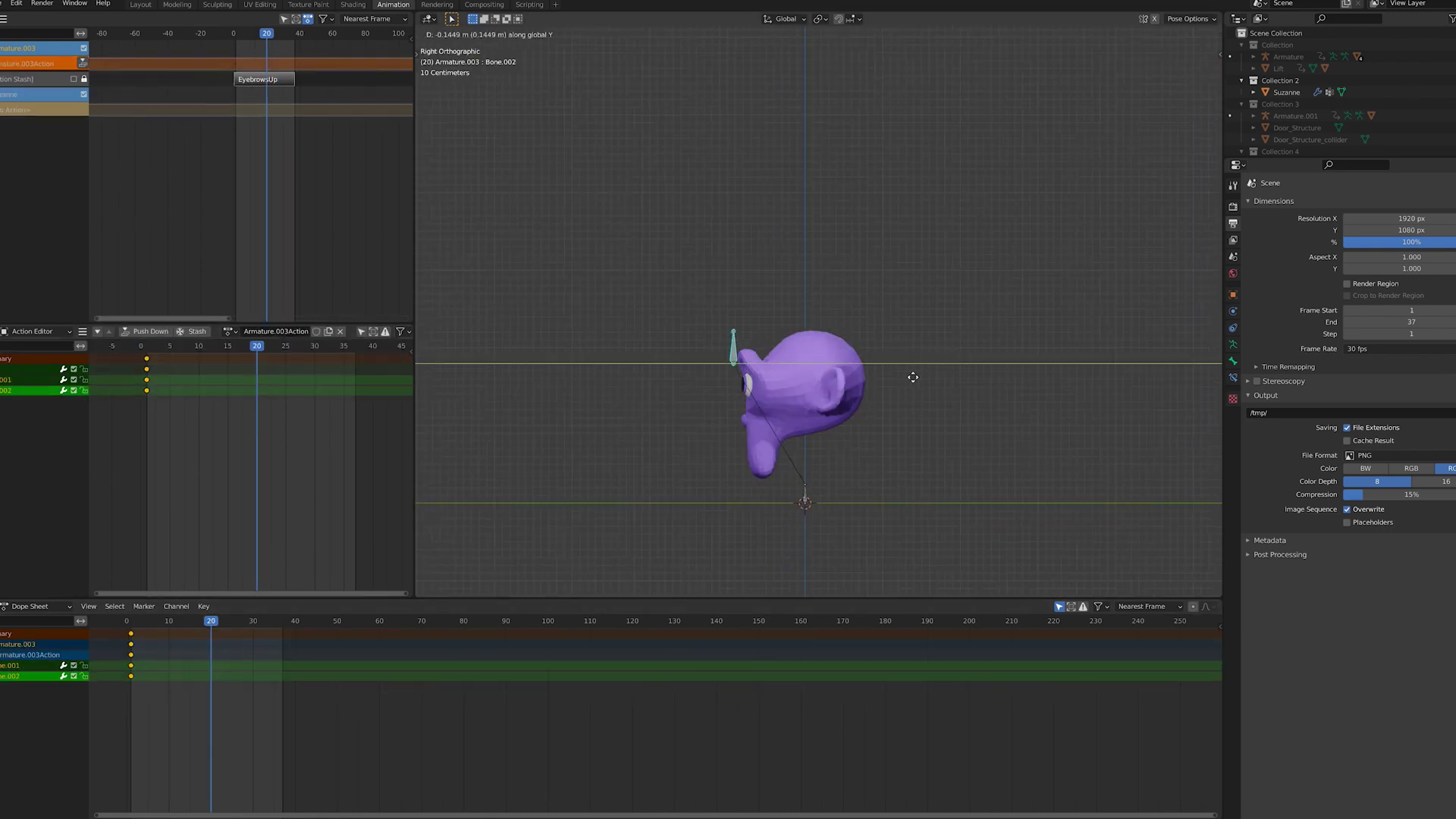
{"action": "key", "text": "g"}
{"action": "left_click", "coordinate": [836, 501]}
From the front view, spread the two eyebrow bones apart by scaling them along the X axis
{"action": "key", "text": "KP_1"}
{"action": "key", "text": "s"}
{"action": "key", "text": "x"}
{"action": "left_click", "coordinate": [942, 417]}
{"action": "key", "text": "r"}
{"action": "right_click", "coordinate": [941, 410]}
Lower both eyebrow bones along the global Z axis and insert a keyframe at frame 20
{"action": "key", "text": "g"}
{"action": "key", "text": "z"}
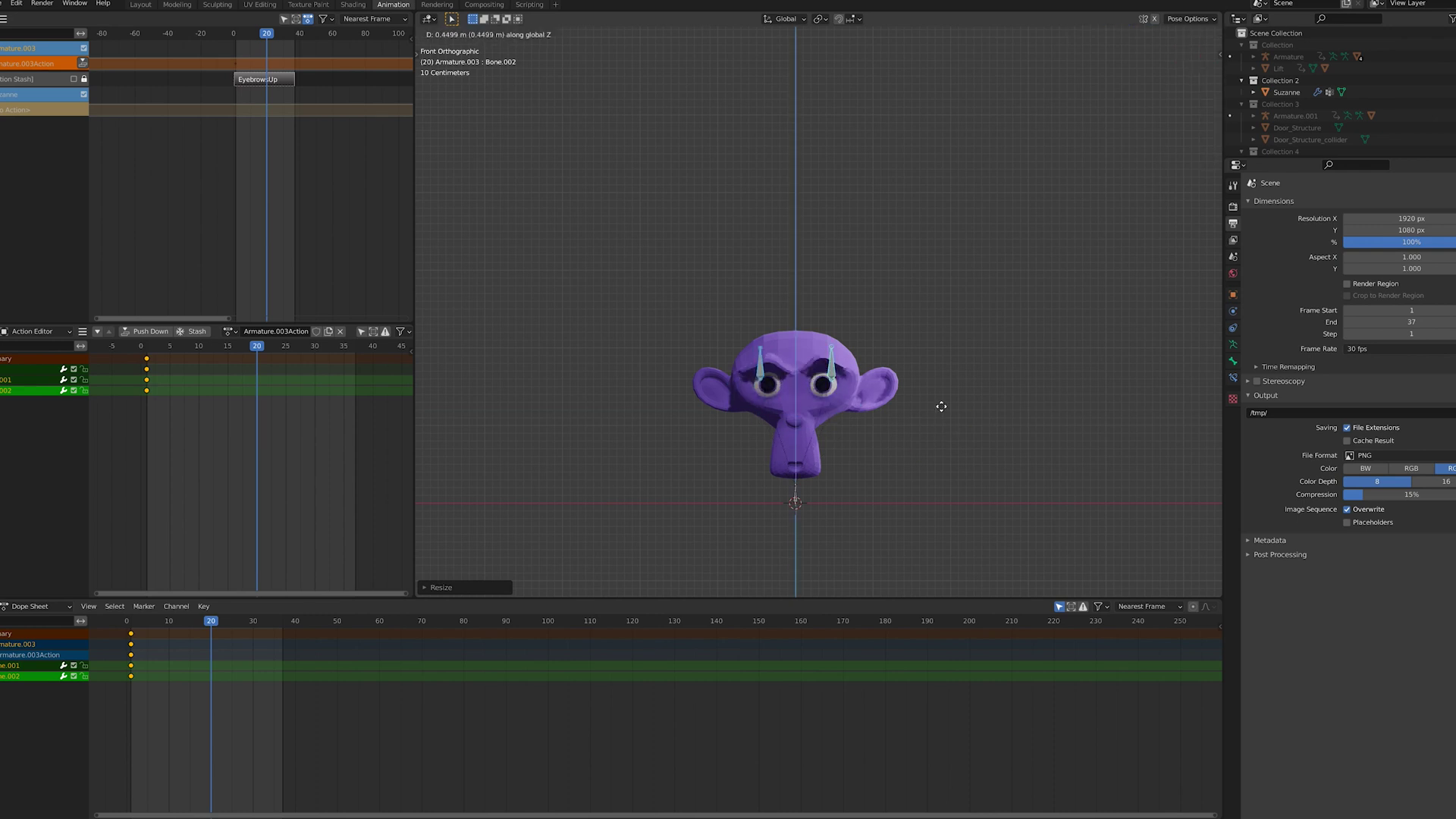
{"action": "left_click", "coordinate": [938, 511]}
{"action": "key", "text": "i"}
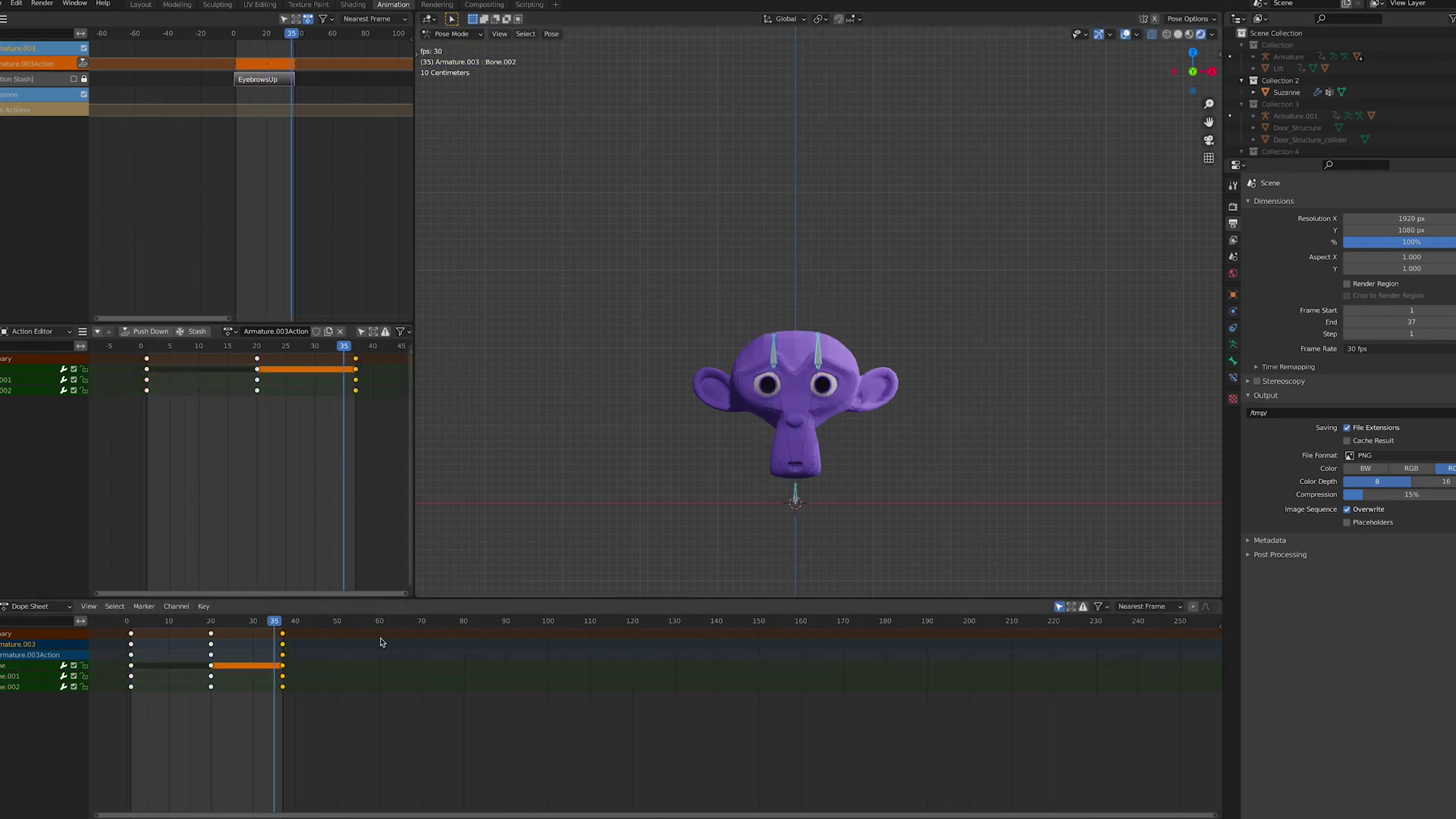
Hide the bones in the viewport overlays and stash the new action as EyebrowsDown
{"action": "left_click", "coordinate": [1138, 34]}
{"action": "key", "text": "Escape"}
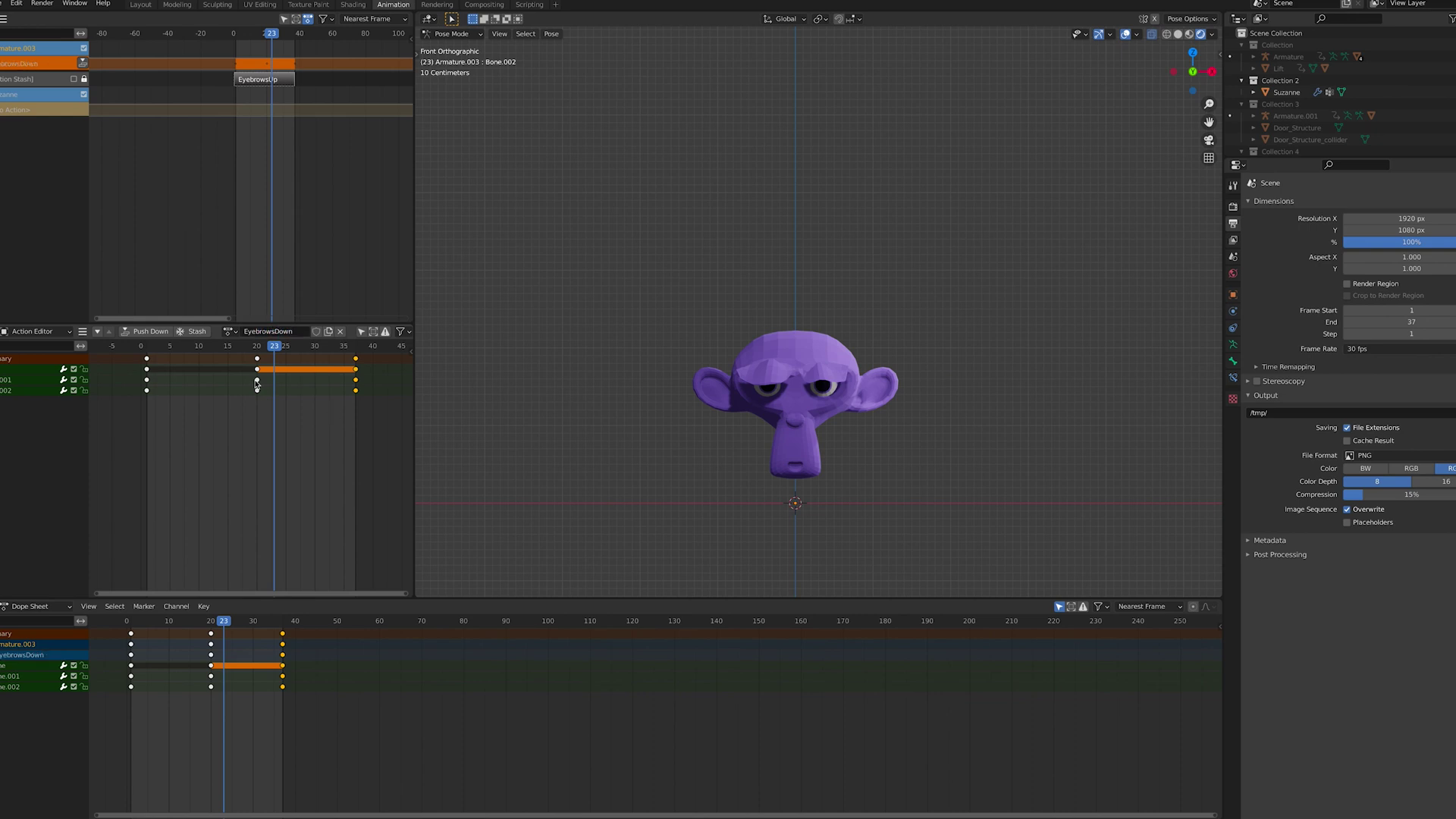
{"action": "left_click", "coordinate": [192, 332]}
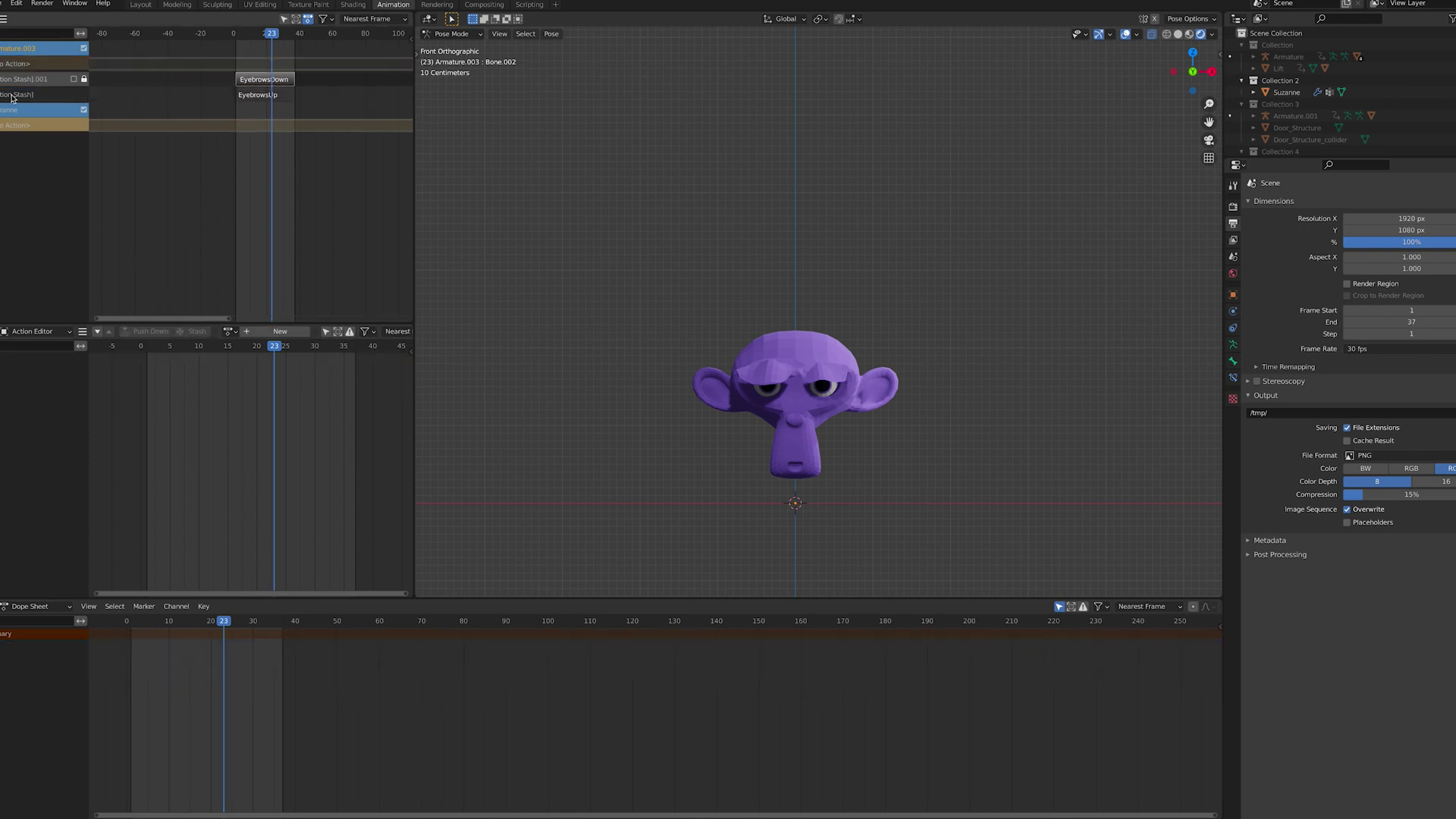
Play the animation while soloing the stashed EyebrowsDown and EyebrowsUp tracks in turn to compare them
{"action": "left_click", "coordinate": [253, 83]}
{"action": "key", "text": "space"}
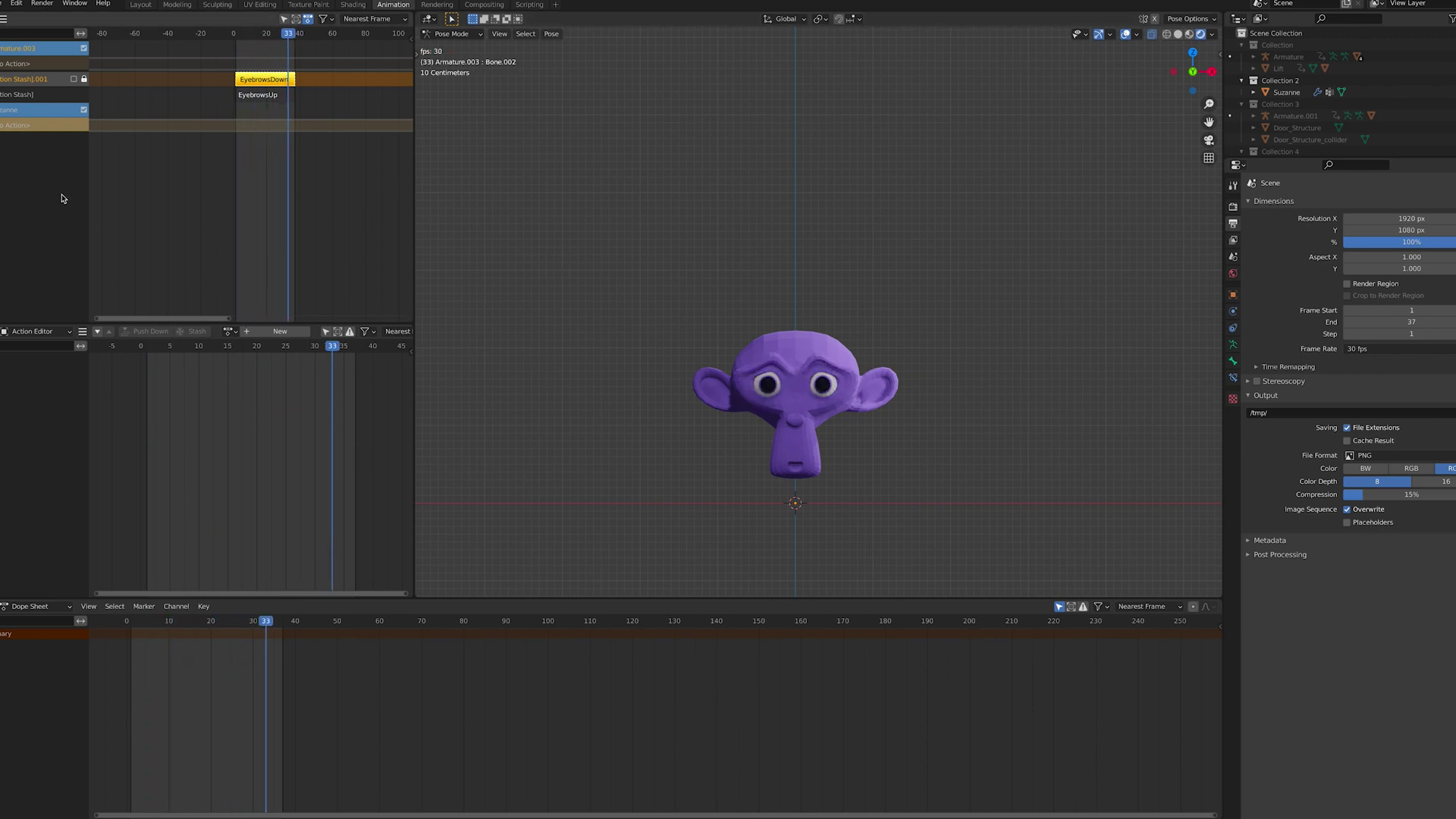
{"action": "left_click", "coordinate": [1, 95]}
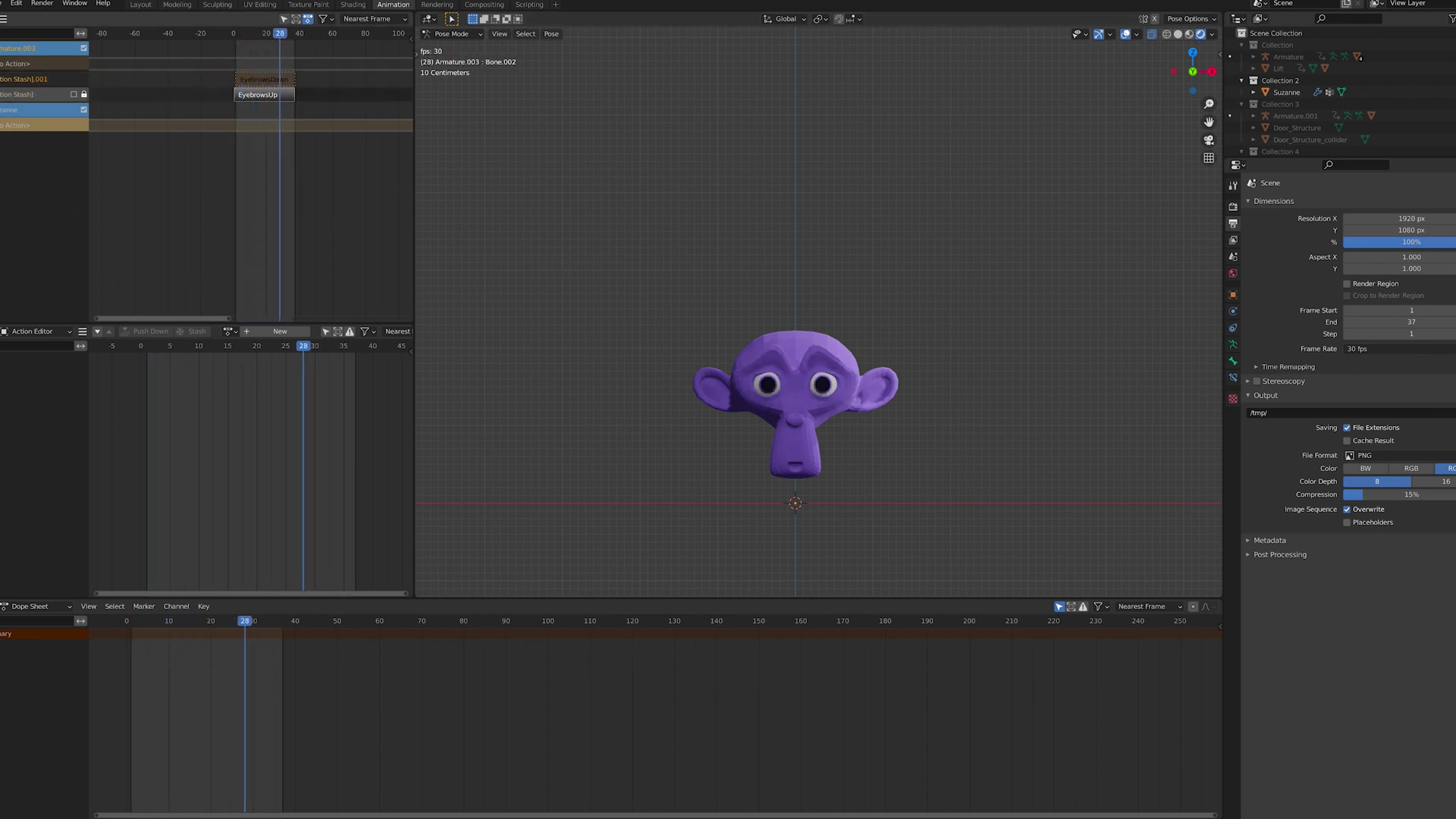
{"action": "left_click", "coordinate": [0, 79]}
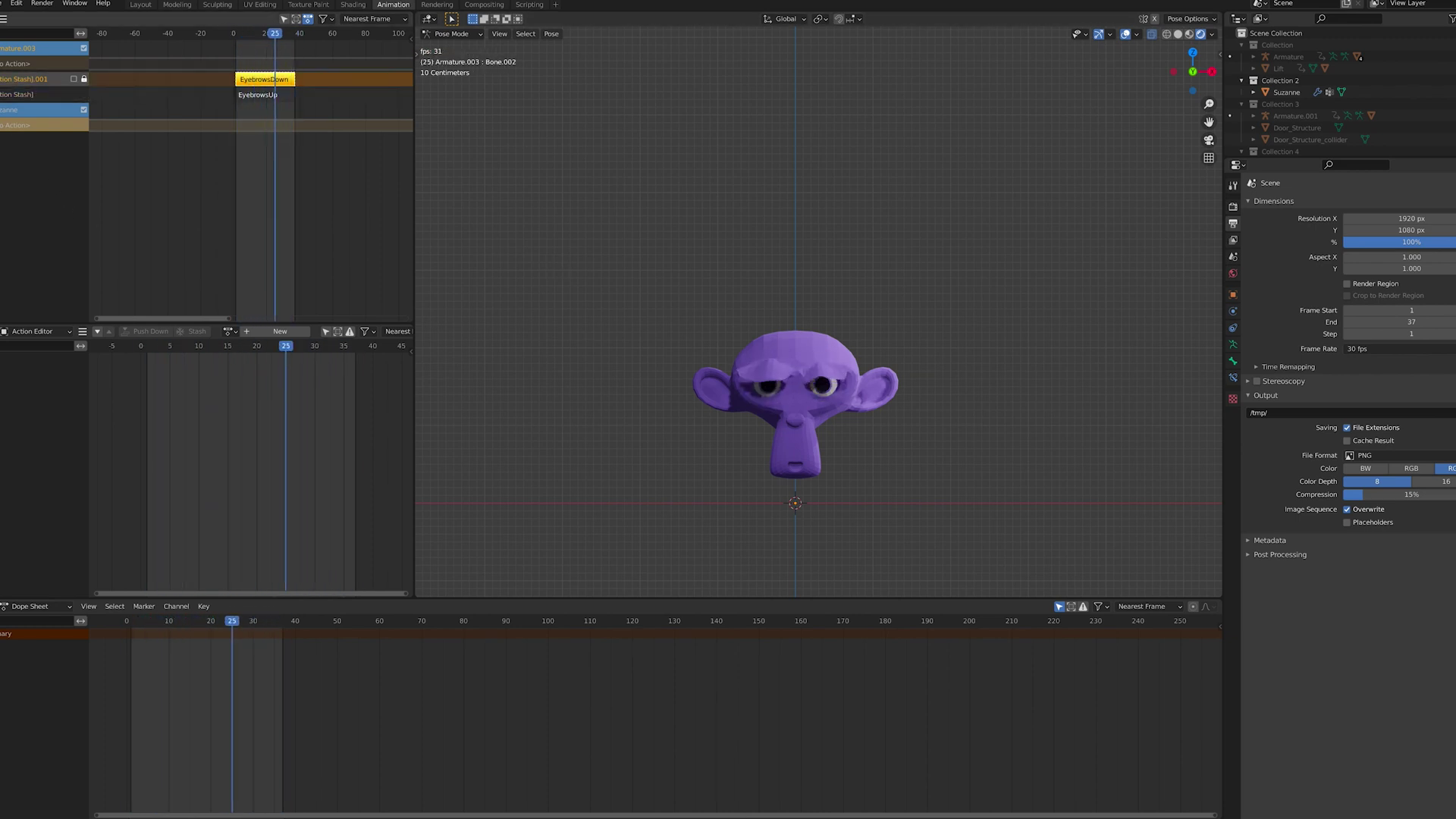
{"action": "left_click", "coordinate": [1, 95]}
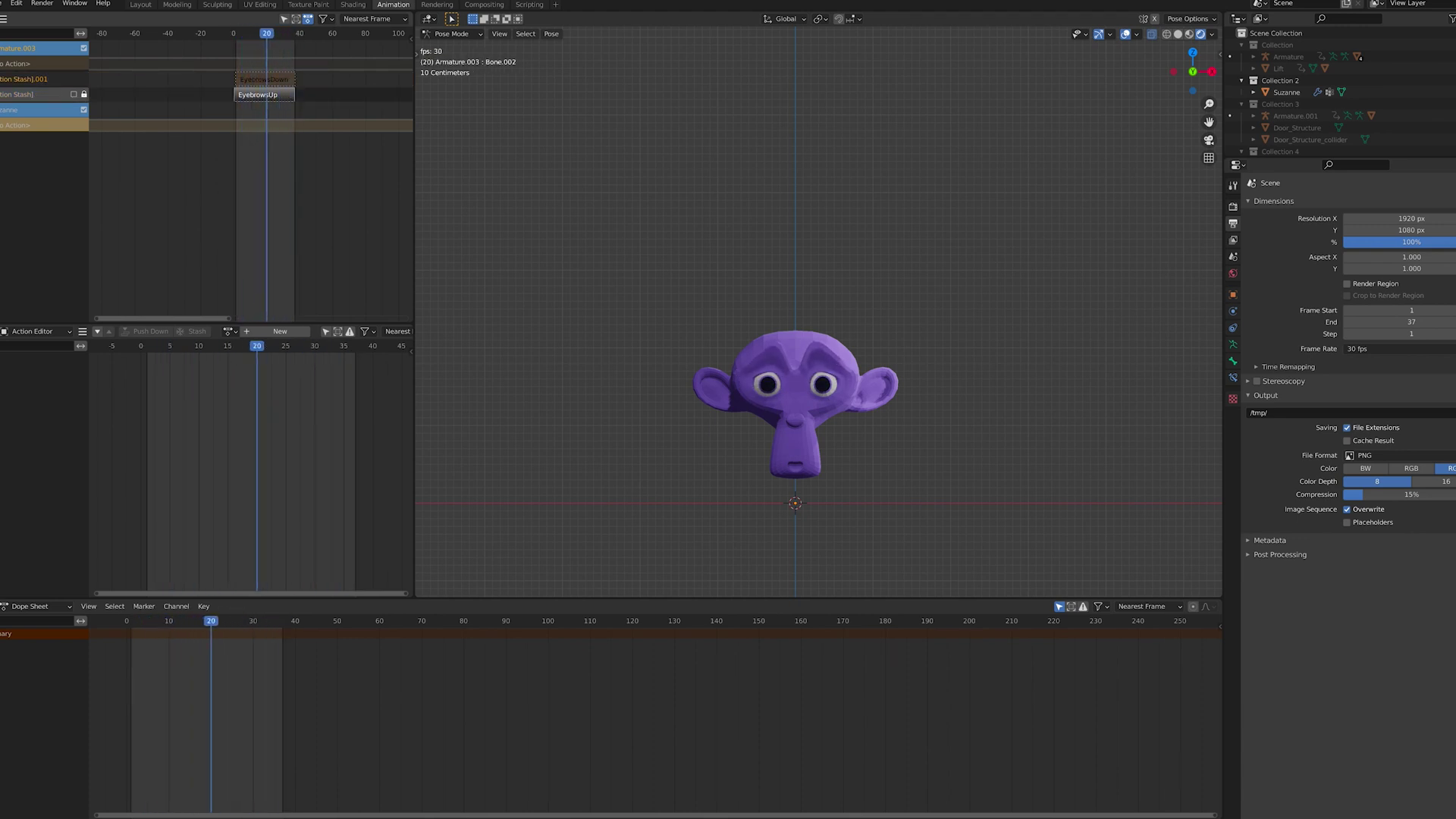
{"action": "key", "text": "space"}
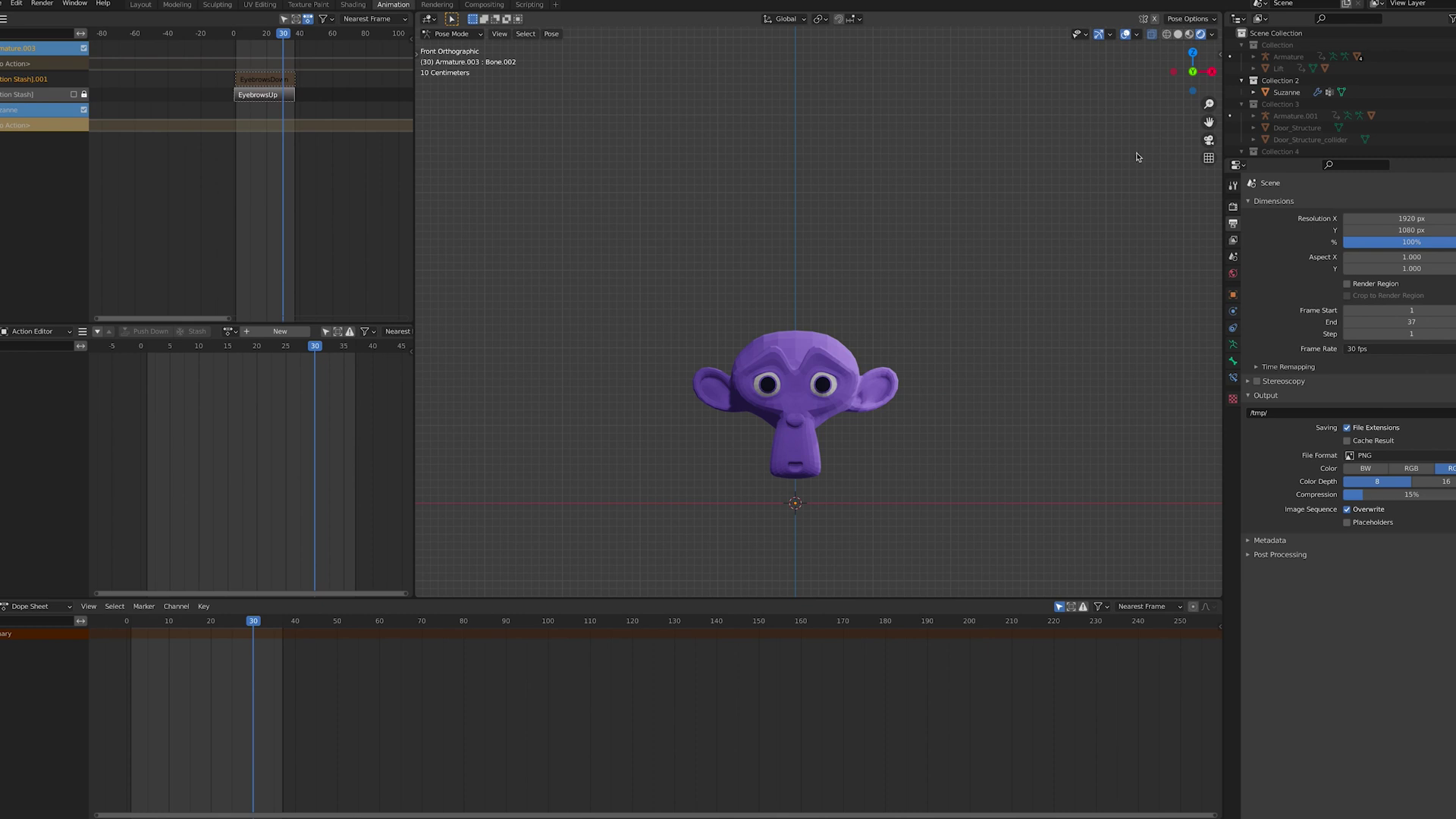
Show the bones overlay again, and in Object Mode select Suzanne together with her armature
{"action": "left_click", "coordinate": [1137, 34]}
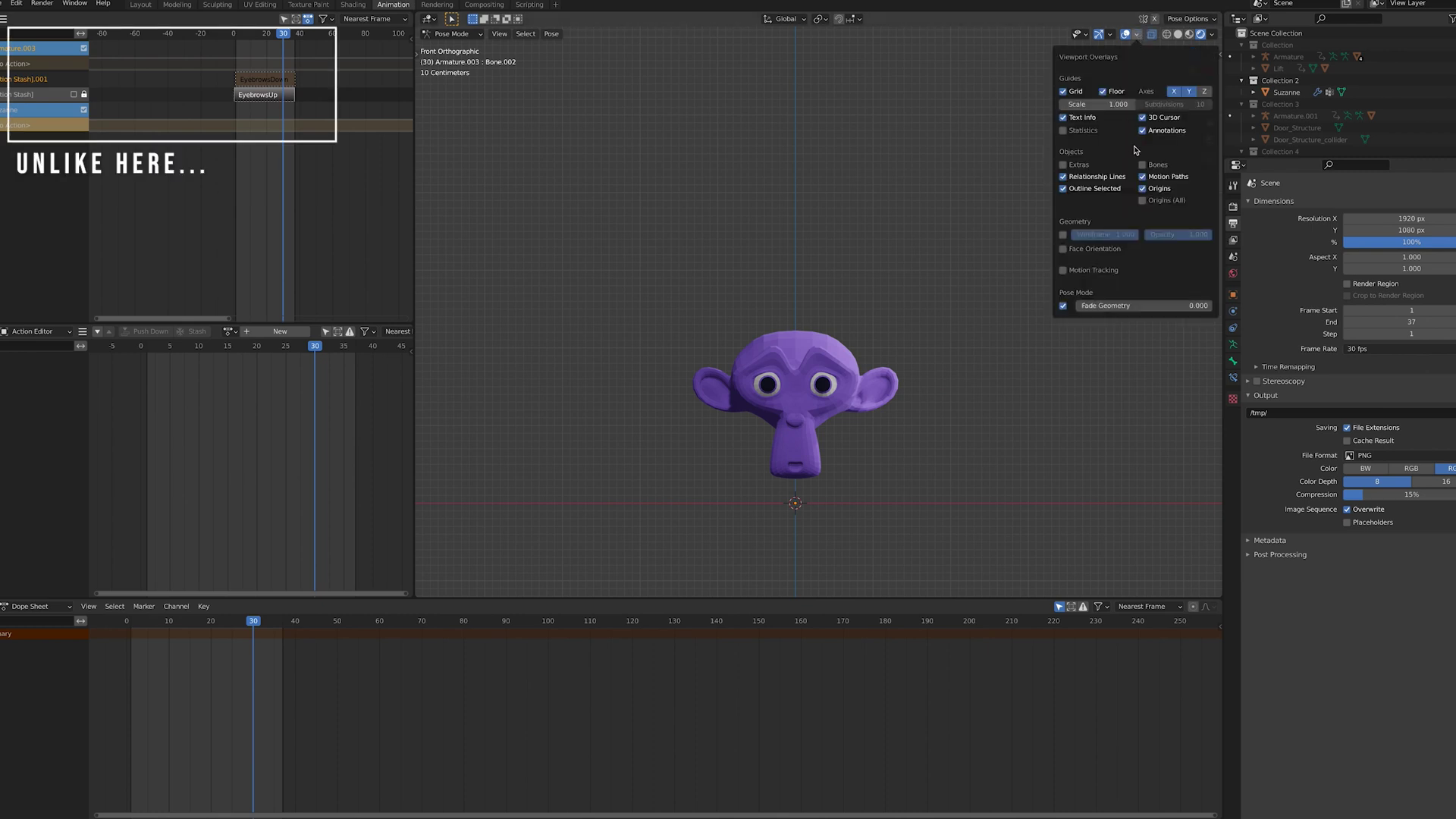
{"action": "left_click", "coordinate": [455, 34]}
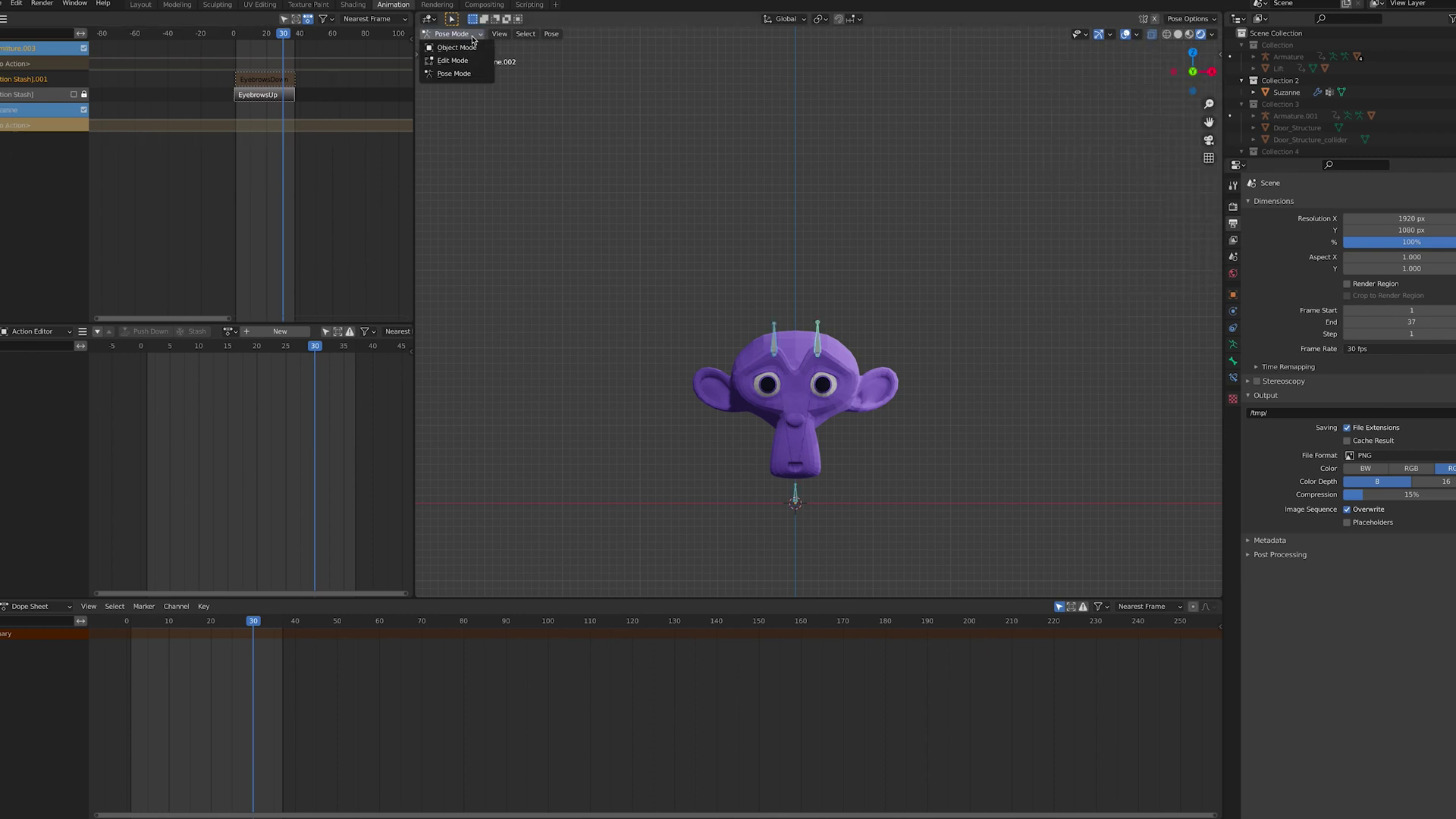
{"action": "left_click", "coordinate": [458, 48]}
{"action": "left_click", "coordinate": [821, 387]}
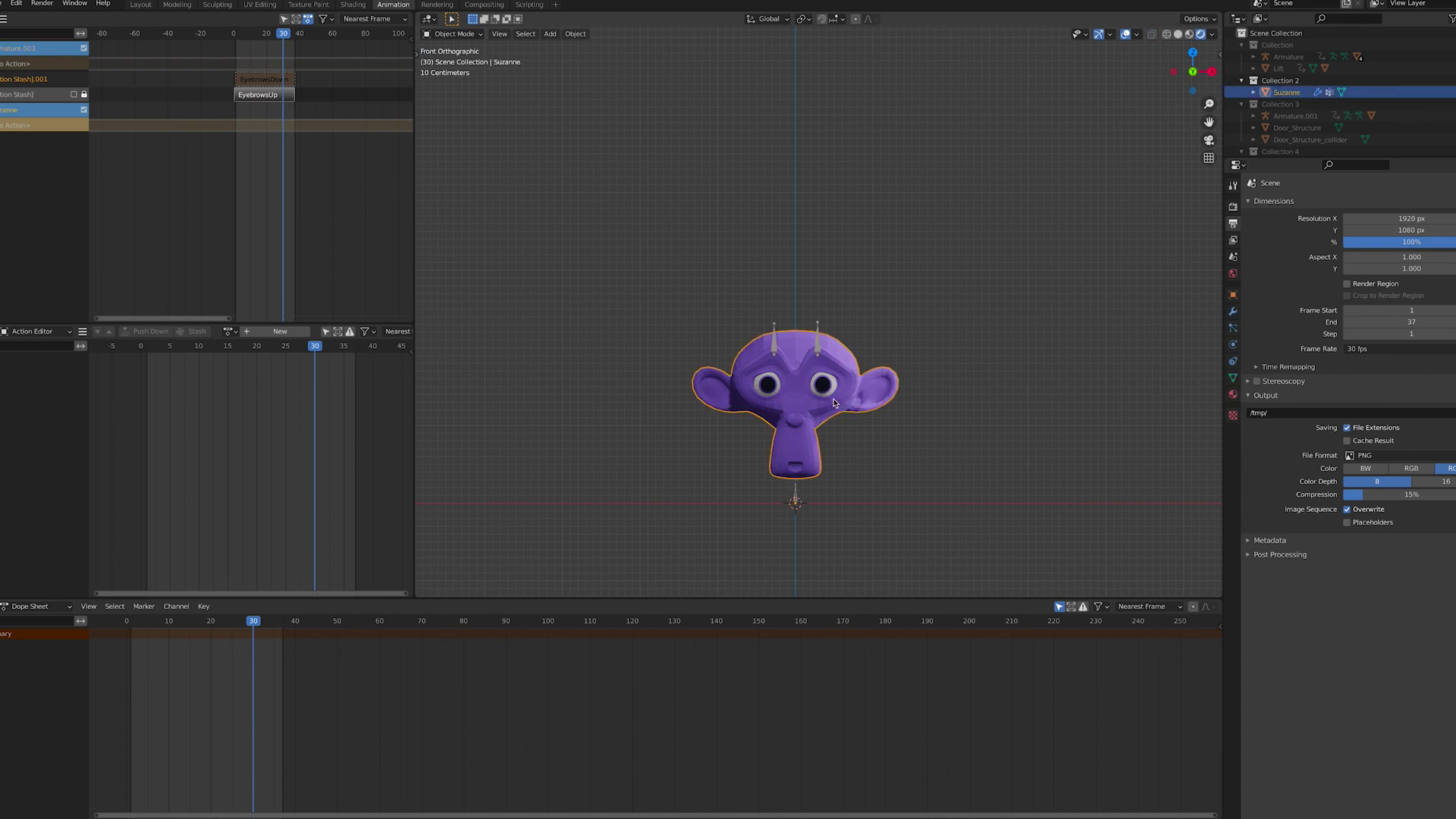
{"action": "left_click", "coordinate": [818, 326], "text": "shift"}
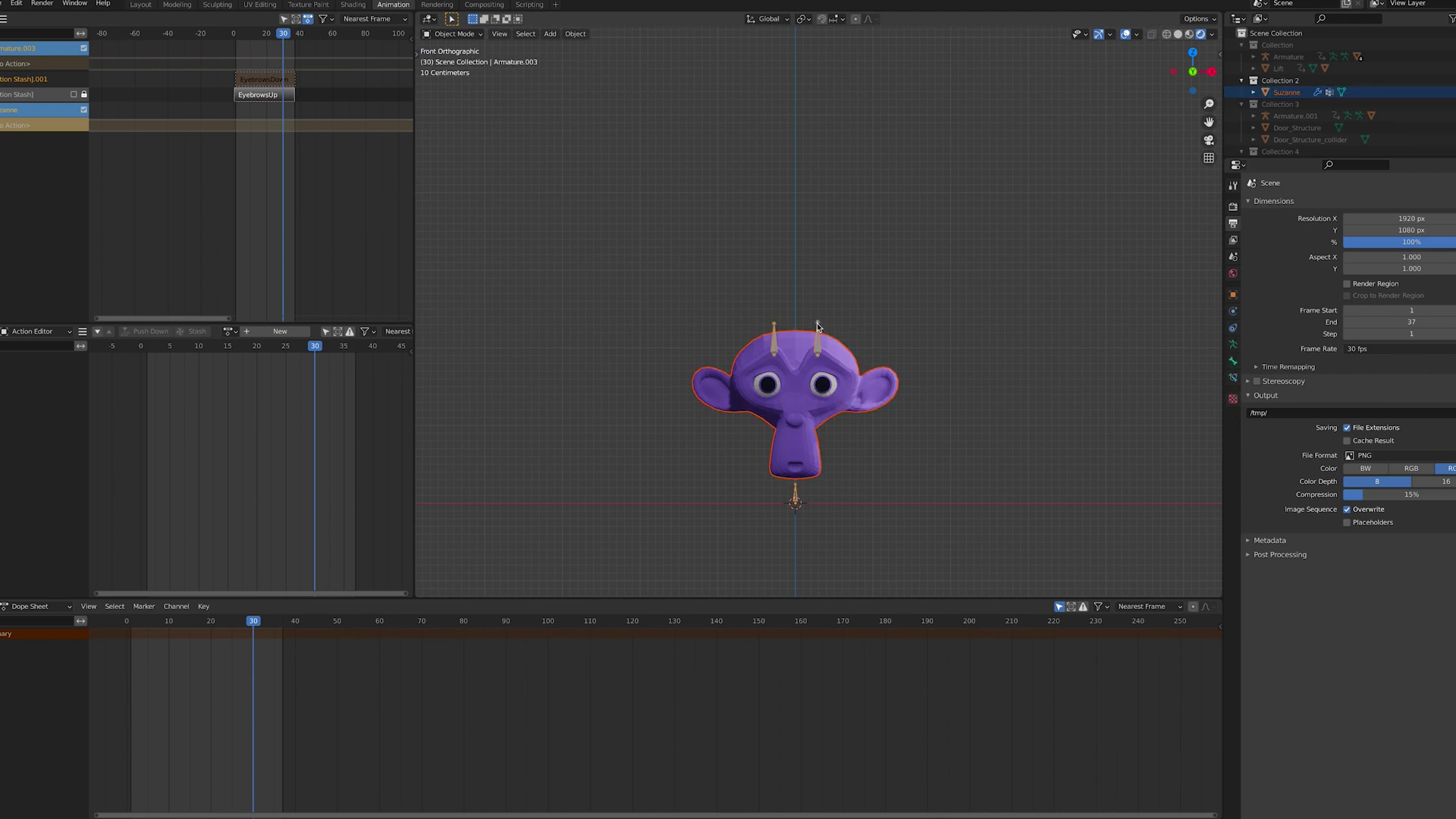
Export the selected objects as glTF 2.0 to Suzanne_Animation_Bone.glb with Vertex Colors and Animation enabled
{"action": "left_click", "coordinate": [3, 6]}
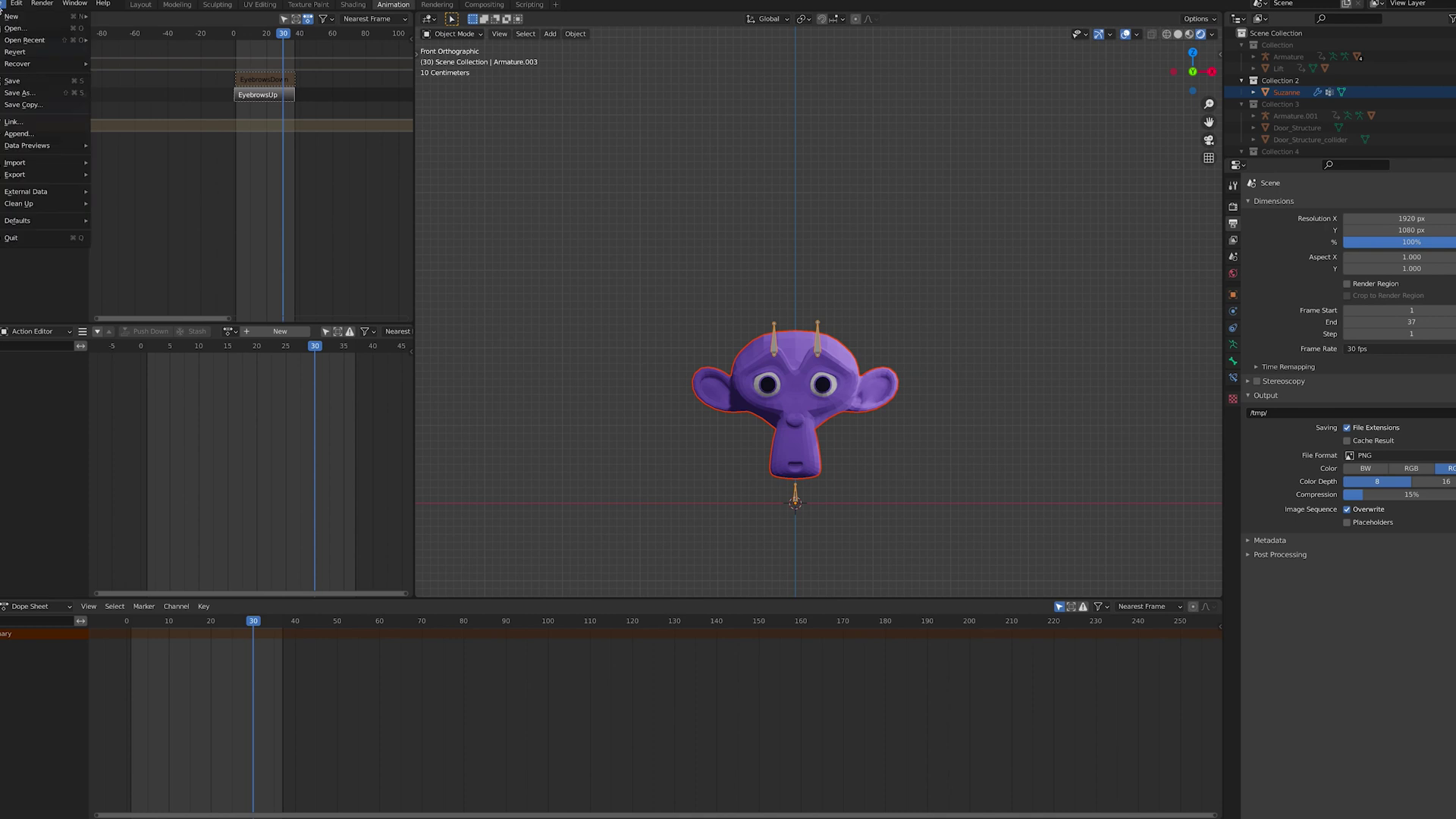
{"action": "mouse_move", "coordinate": [36, 178]}
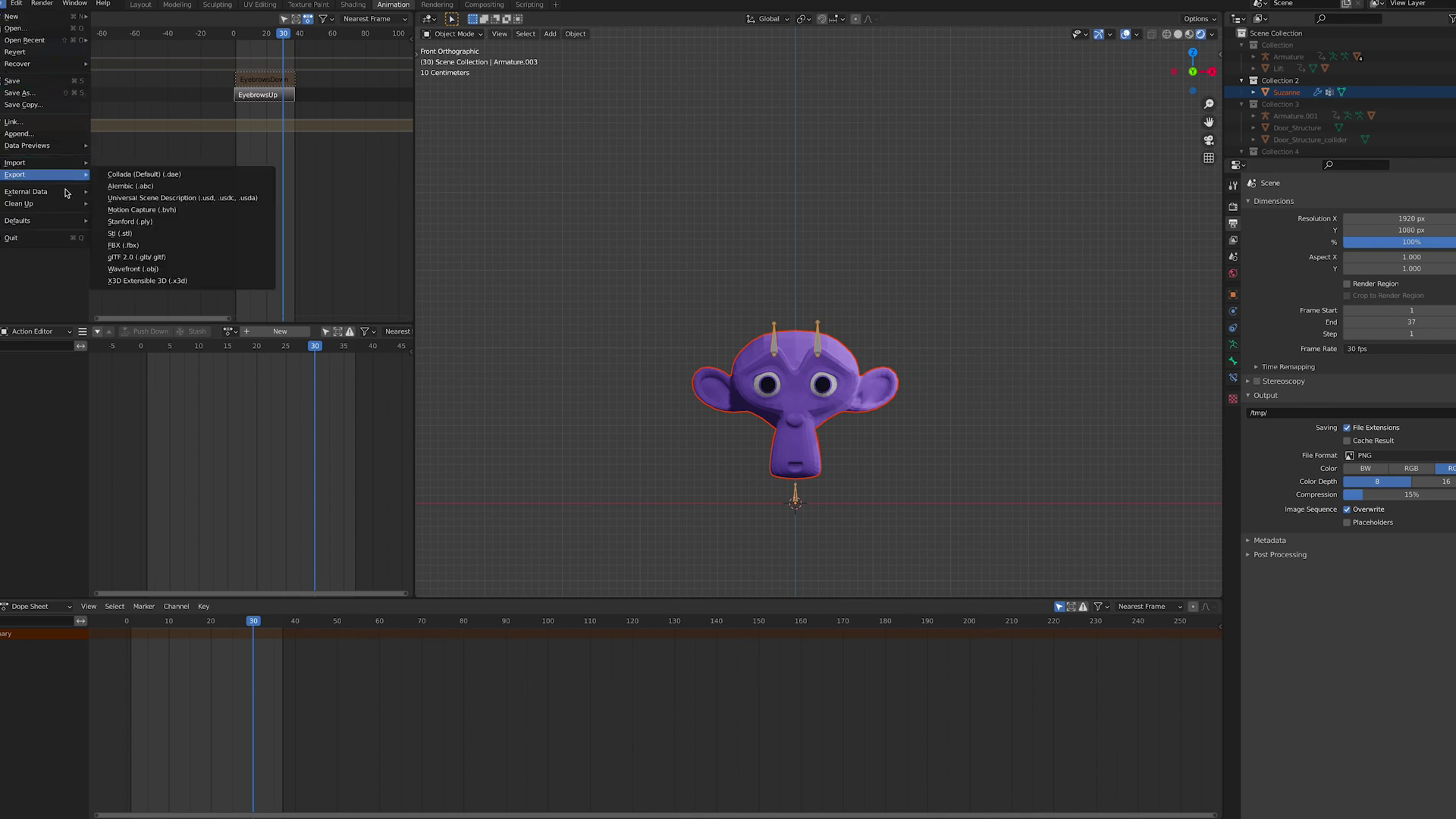
{"action": "left_click", "coordinate": [151, 270]}
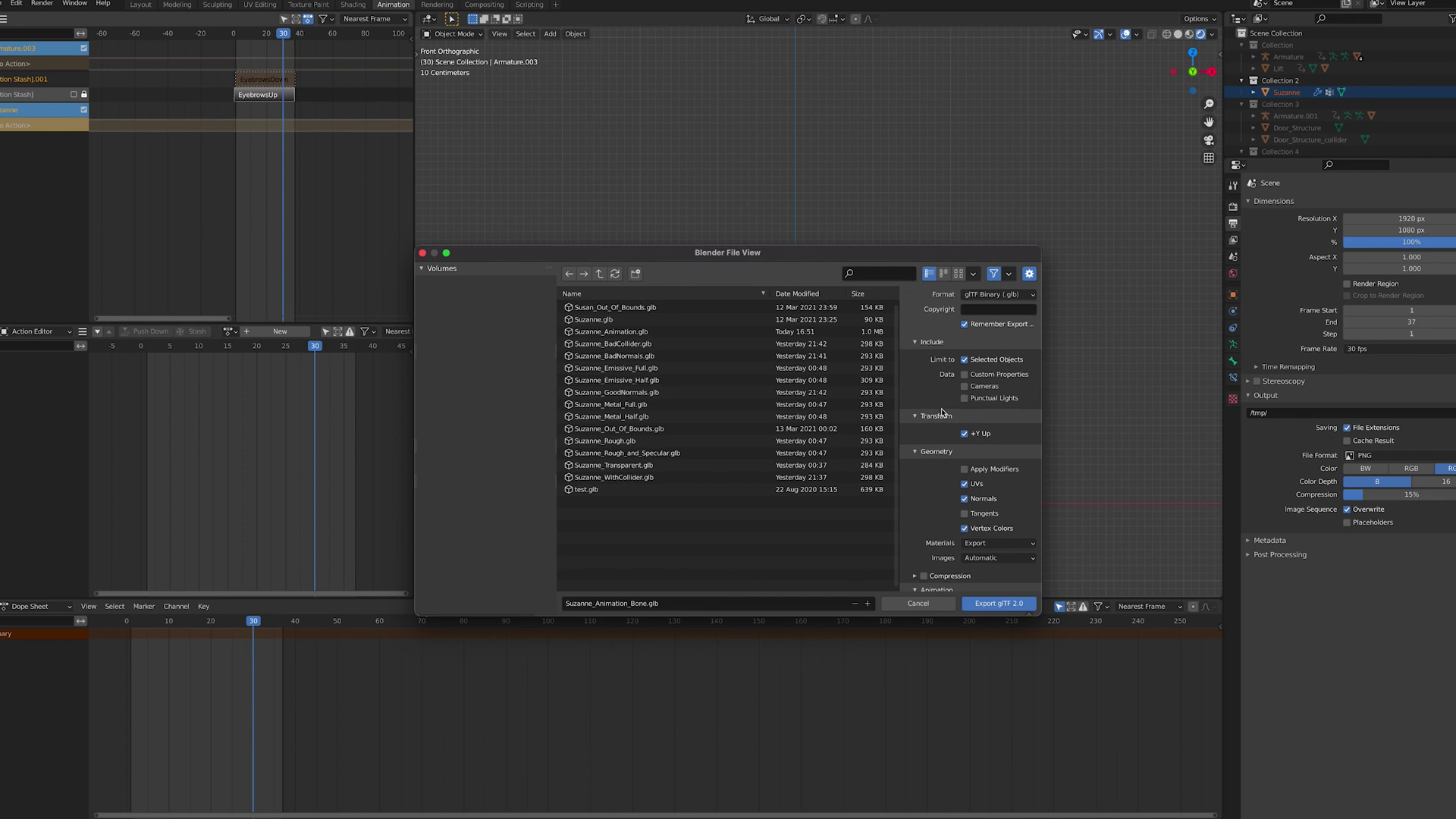
{"action": "left_click", "coordinate": [936, 394]}
{"action": "scroll", "coordinate": [941, 413], "scroll_direction": "down", "scroll_amount": 2}
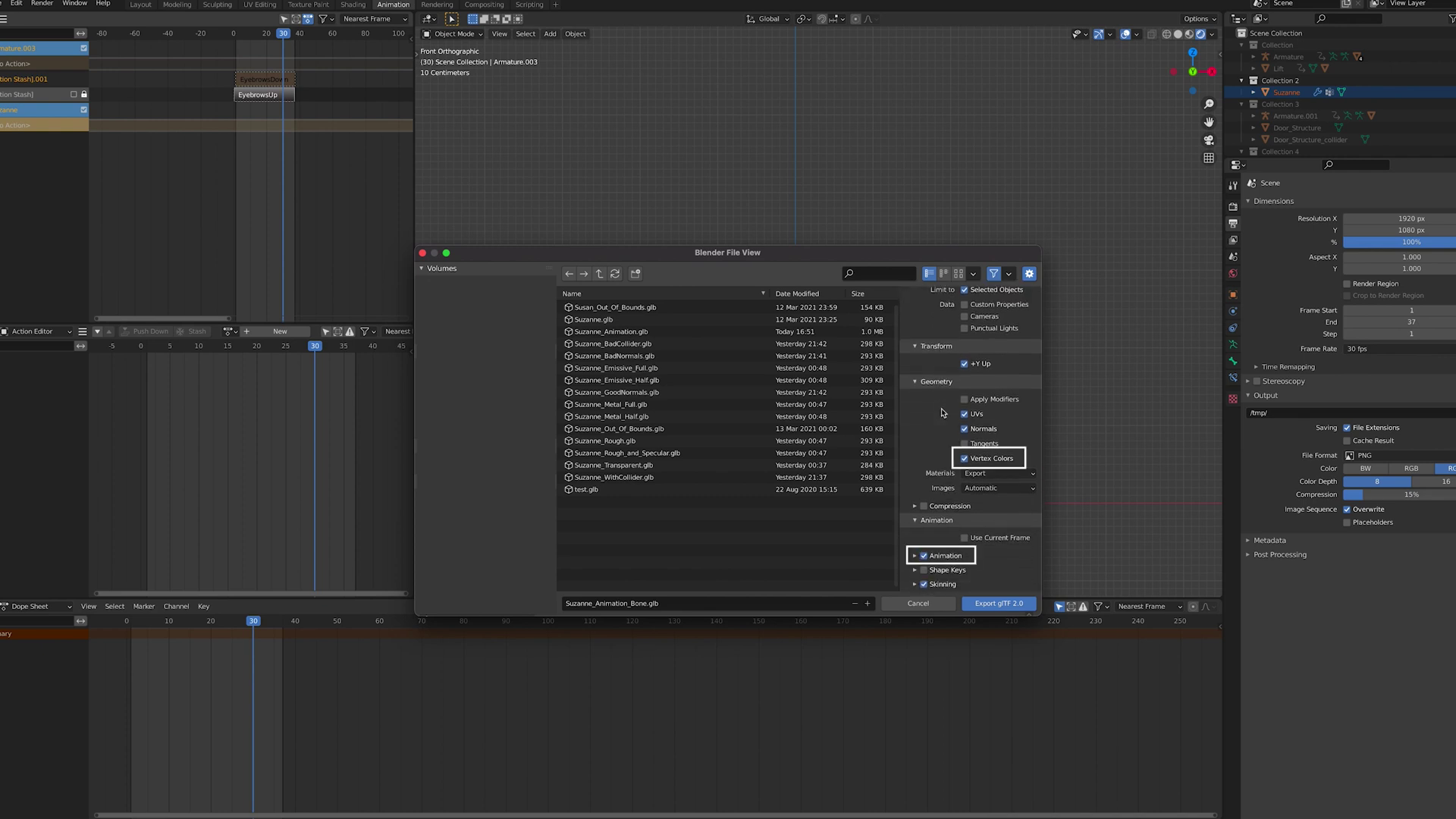
{"action": "scroll", "coordinate": [941, 413], "scroll_direction": "up", "scroll_amount": 5}
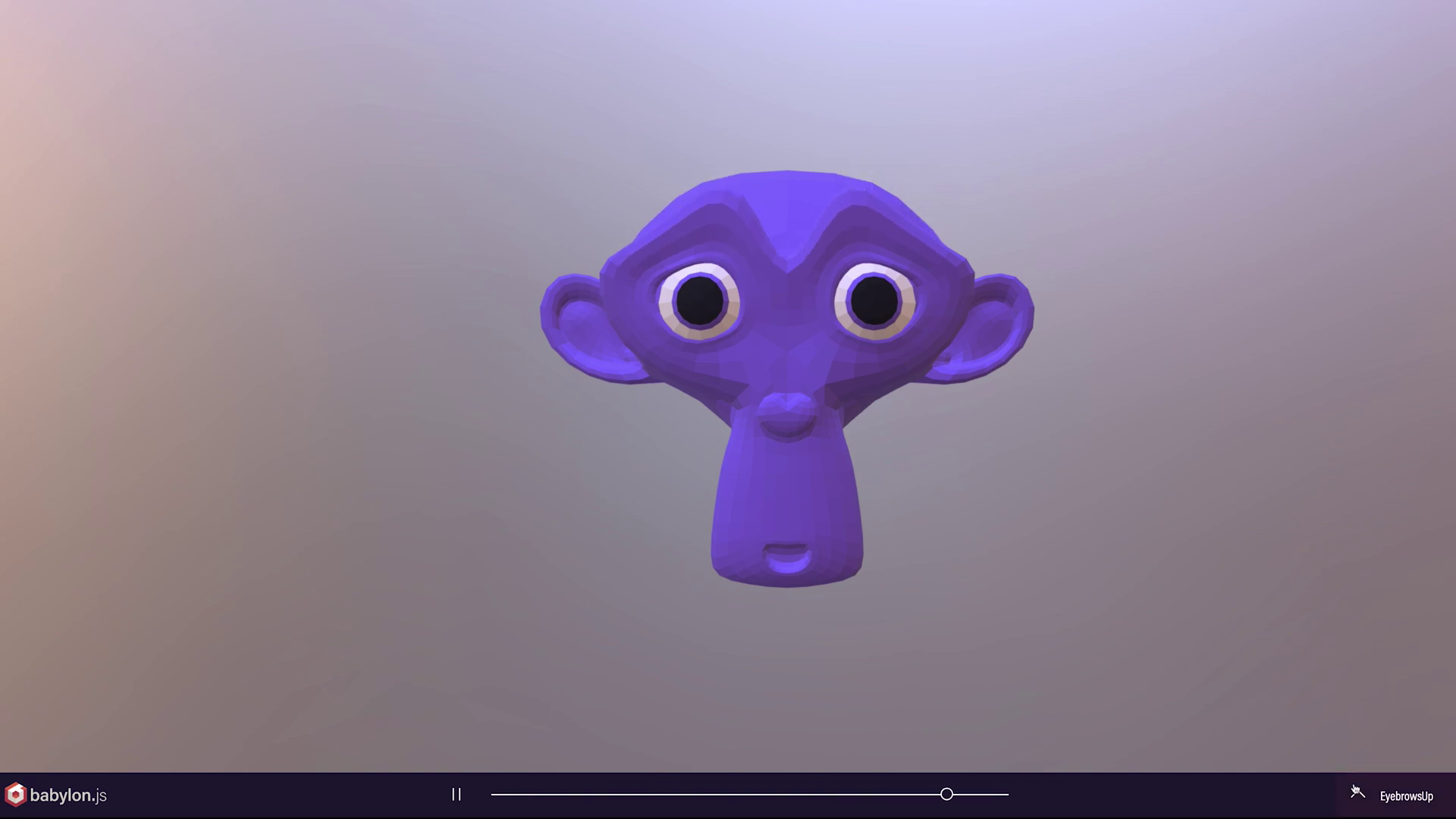
In the babylon.js viewer, switch the exported model to the EyebrowsDown animation and examine it from the side
{"action": "left_click", "coordinate": [1388, 795]}
{"action": "left_click", "coordinate": [1384, 637]}
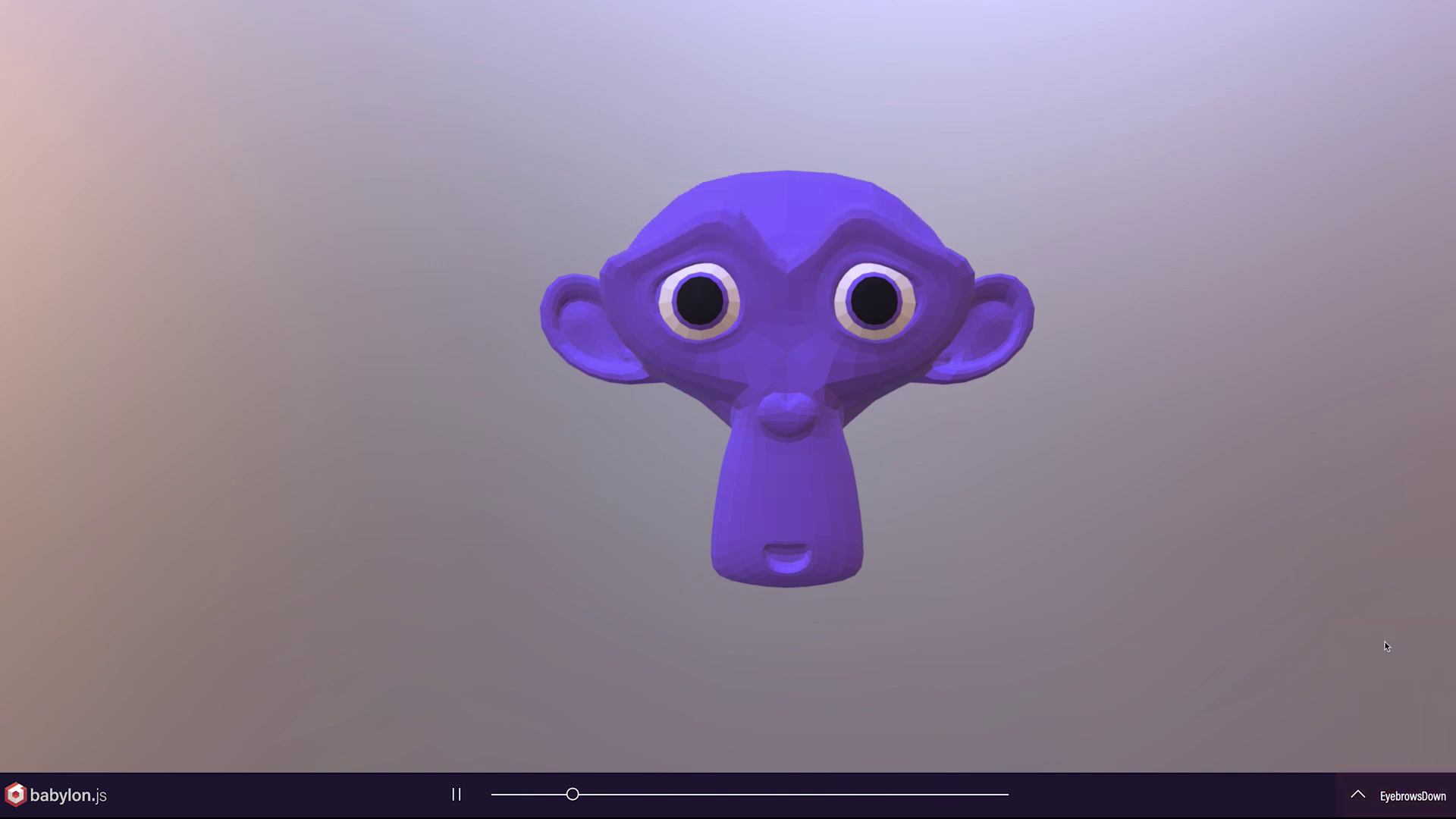
{"action": "left_click_drag", "start_coordinate": [1305, 518], "coordinate": [1016, 544]}
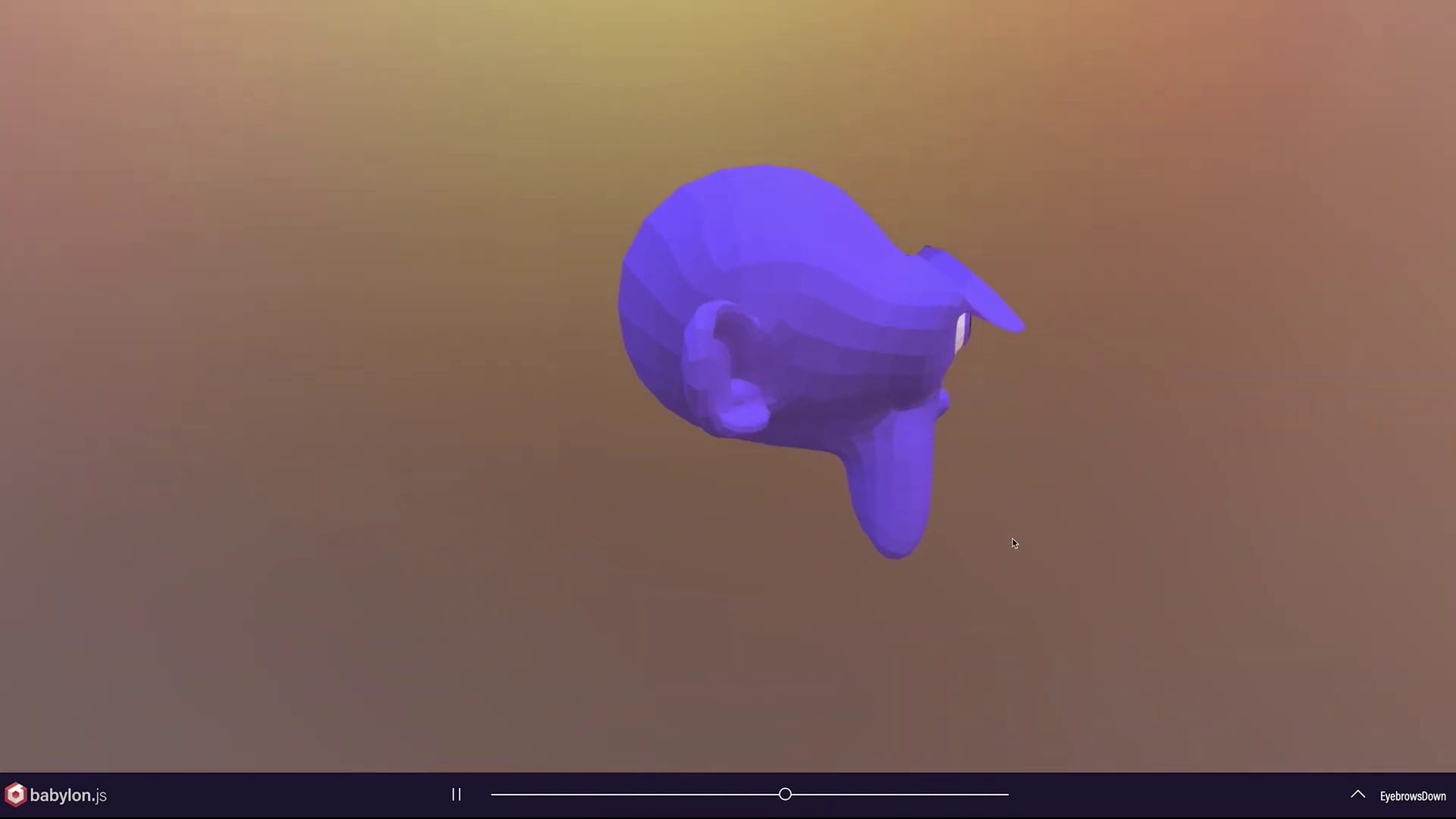